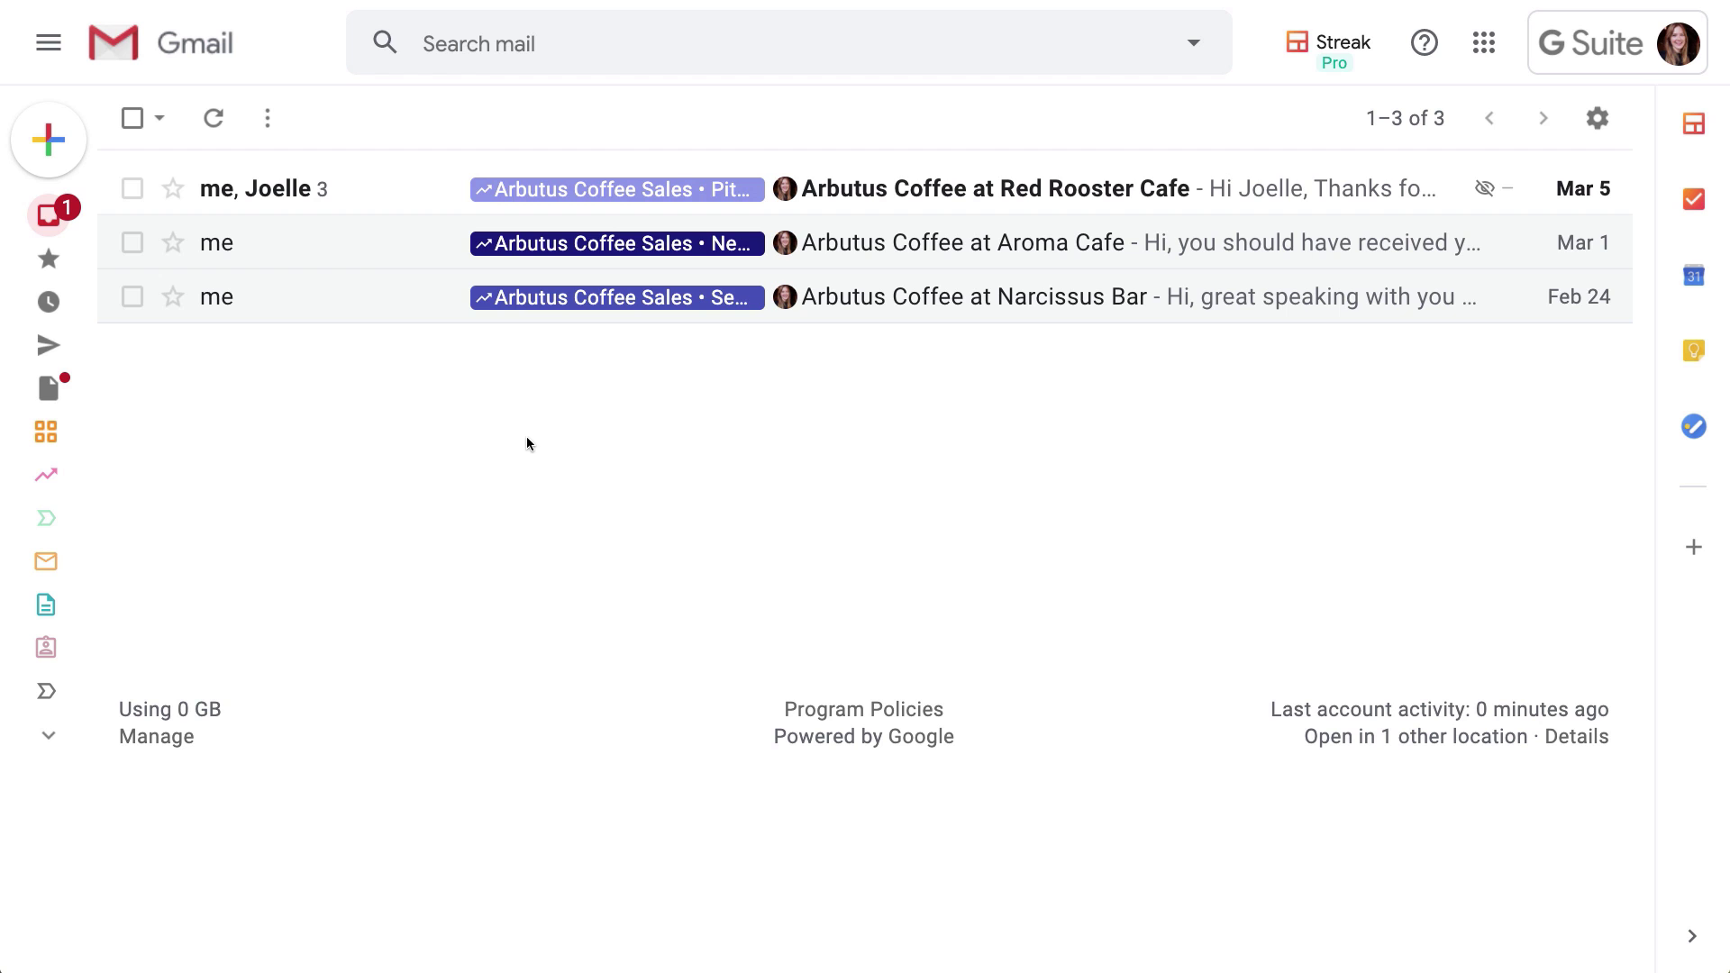
Open the Red Rooster Cafe thread, keep its stage at Pitched, and show its box's task list
{"action": "left_click", "coordinate": [405, 196]}
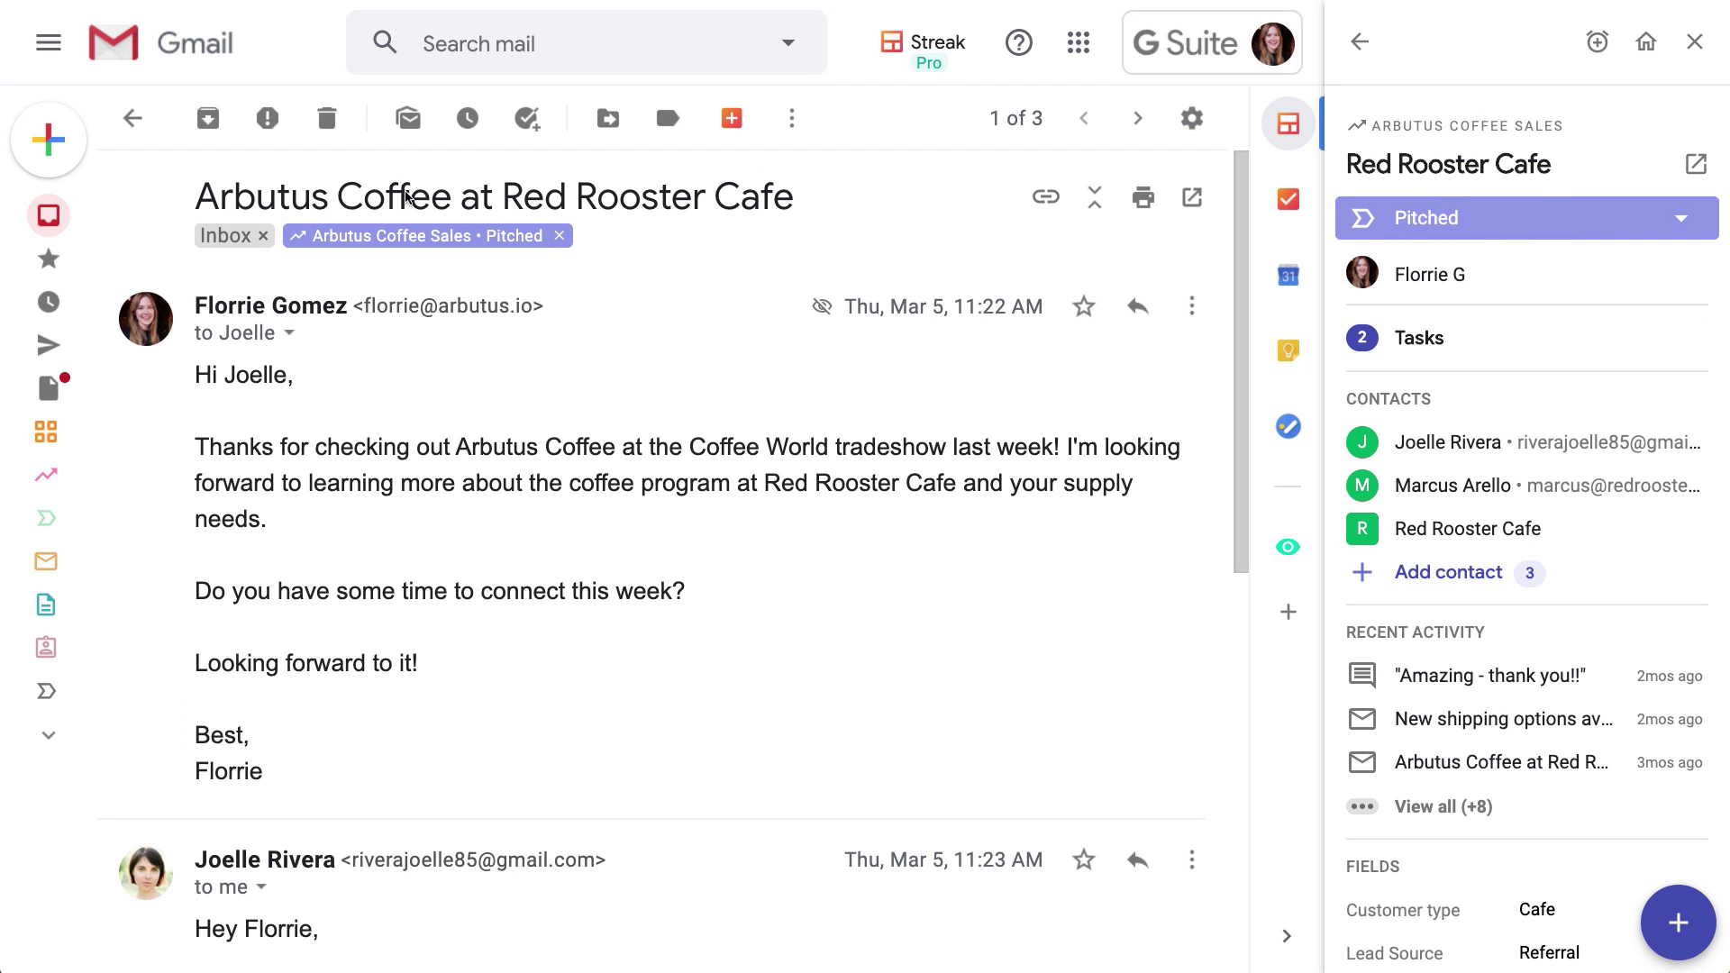
{"action": "scroll", "coordinate": [769, 490], "scroll_direction": "down", "scroll_amount": 8}
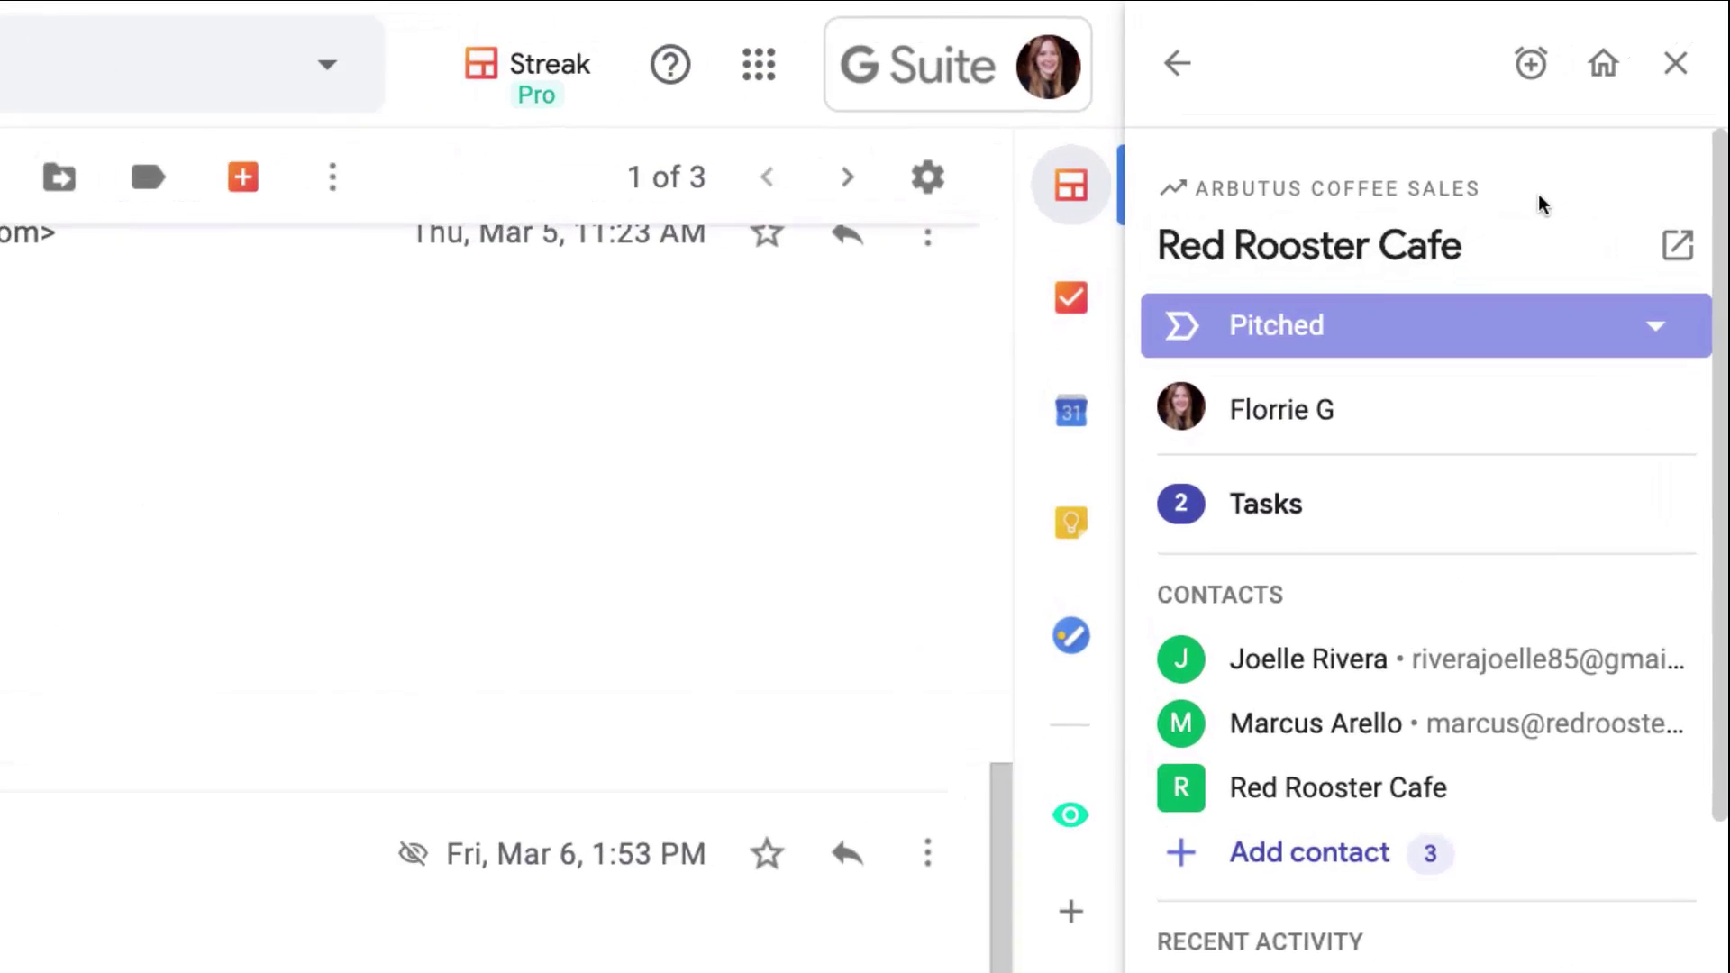
{"action": "left_click", "coordinate": [1469, 341]}
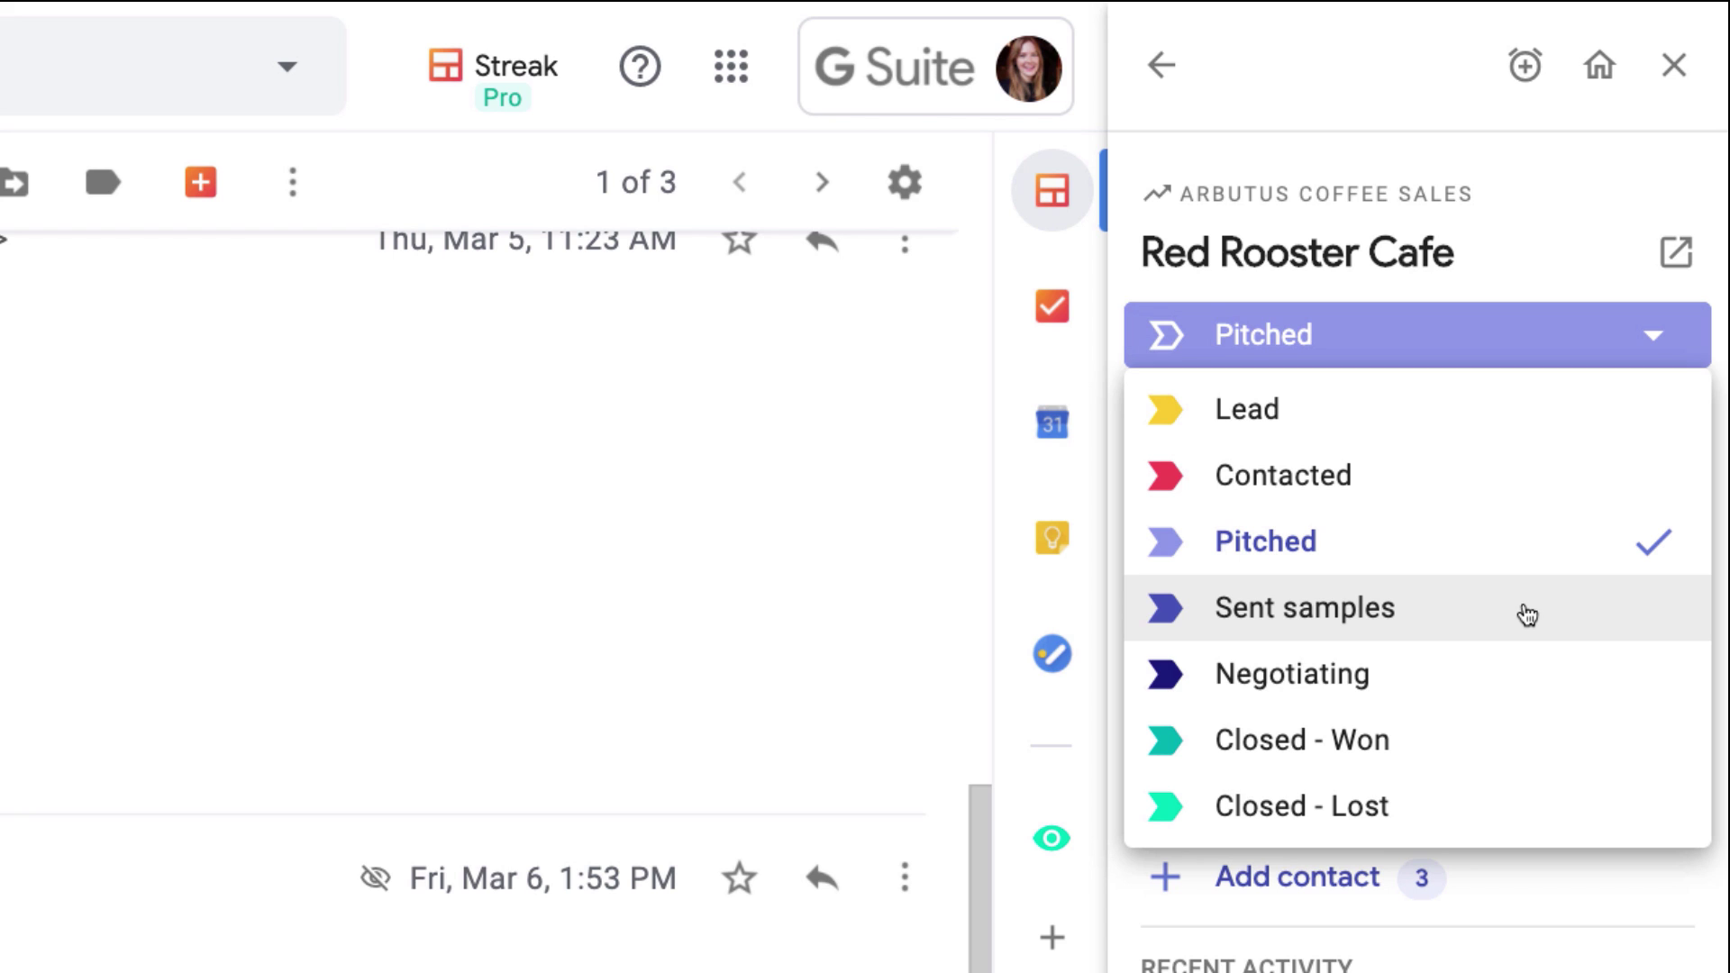
{"action": "left_click", "coordinate": [1531, 351]}
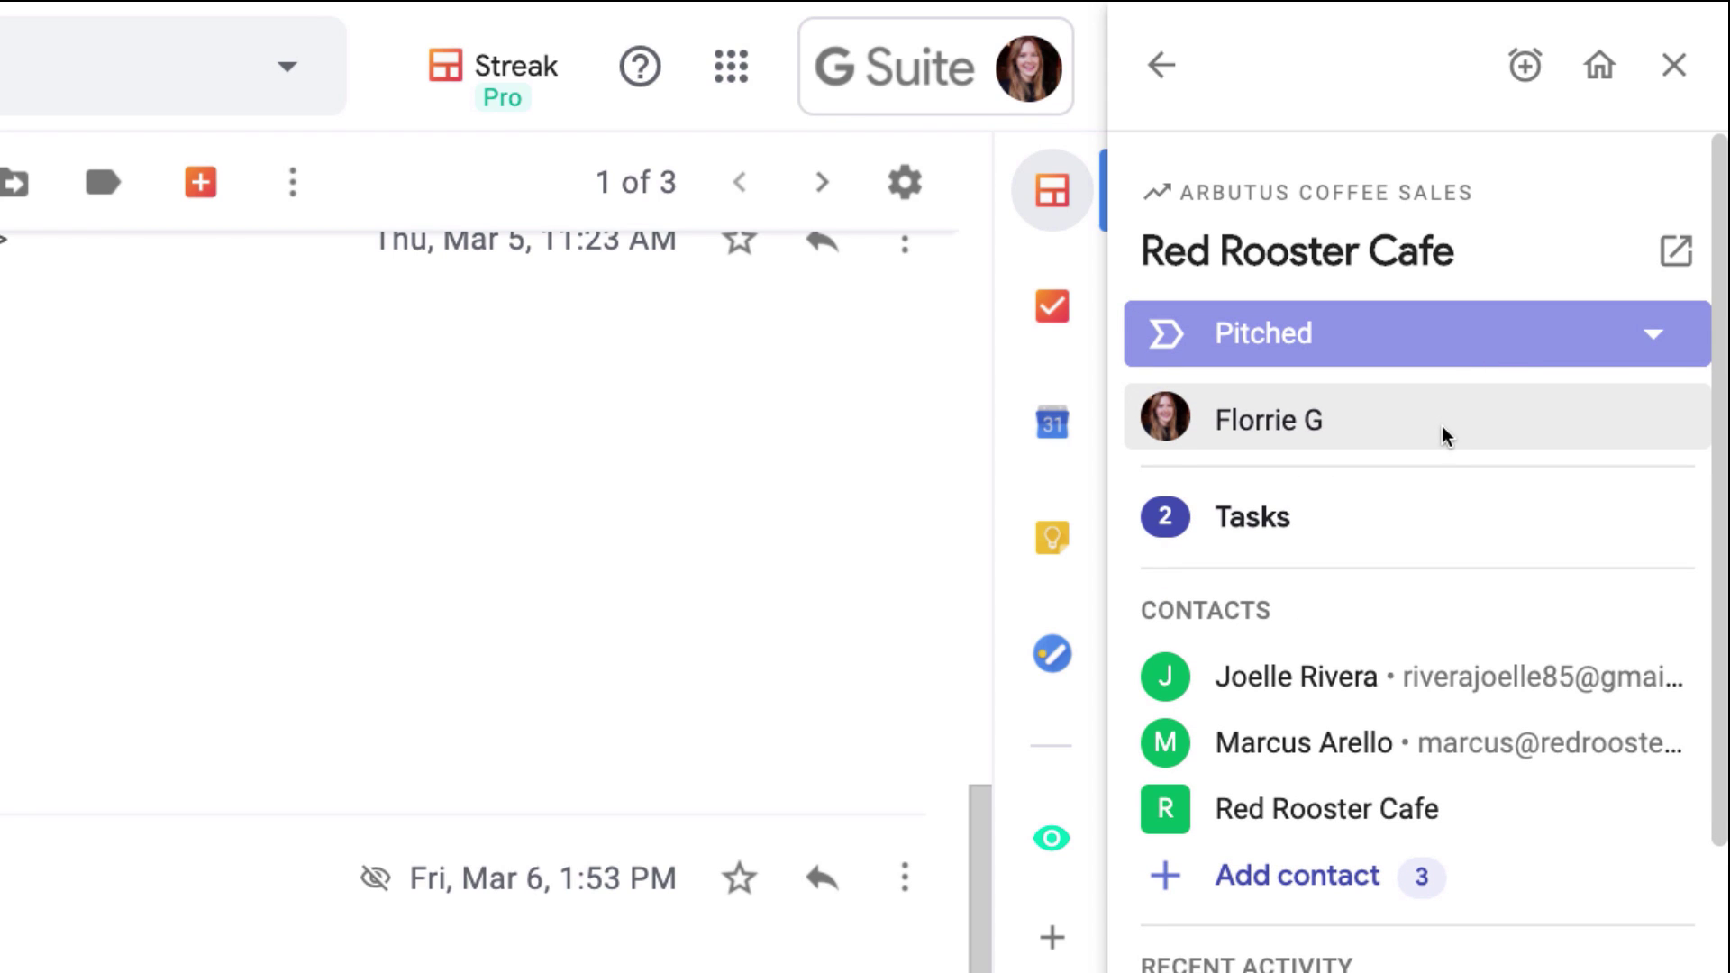
{"action": "left_click", "coordinate": [1420, 528]}
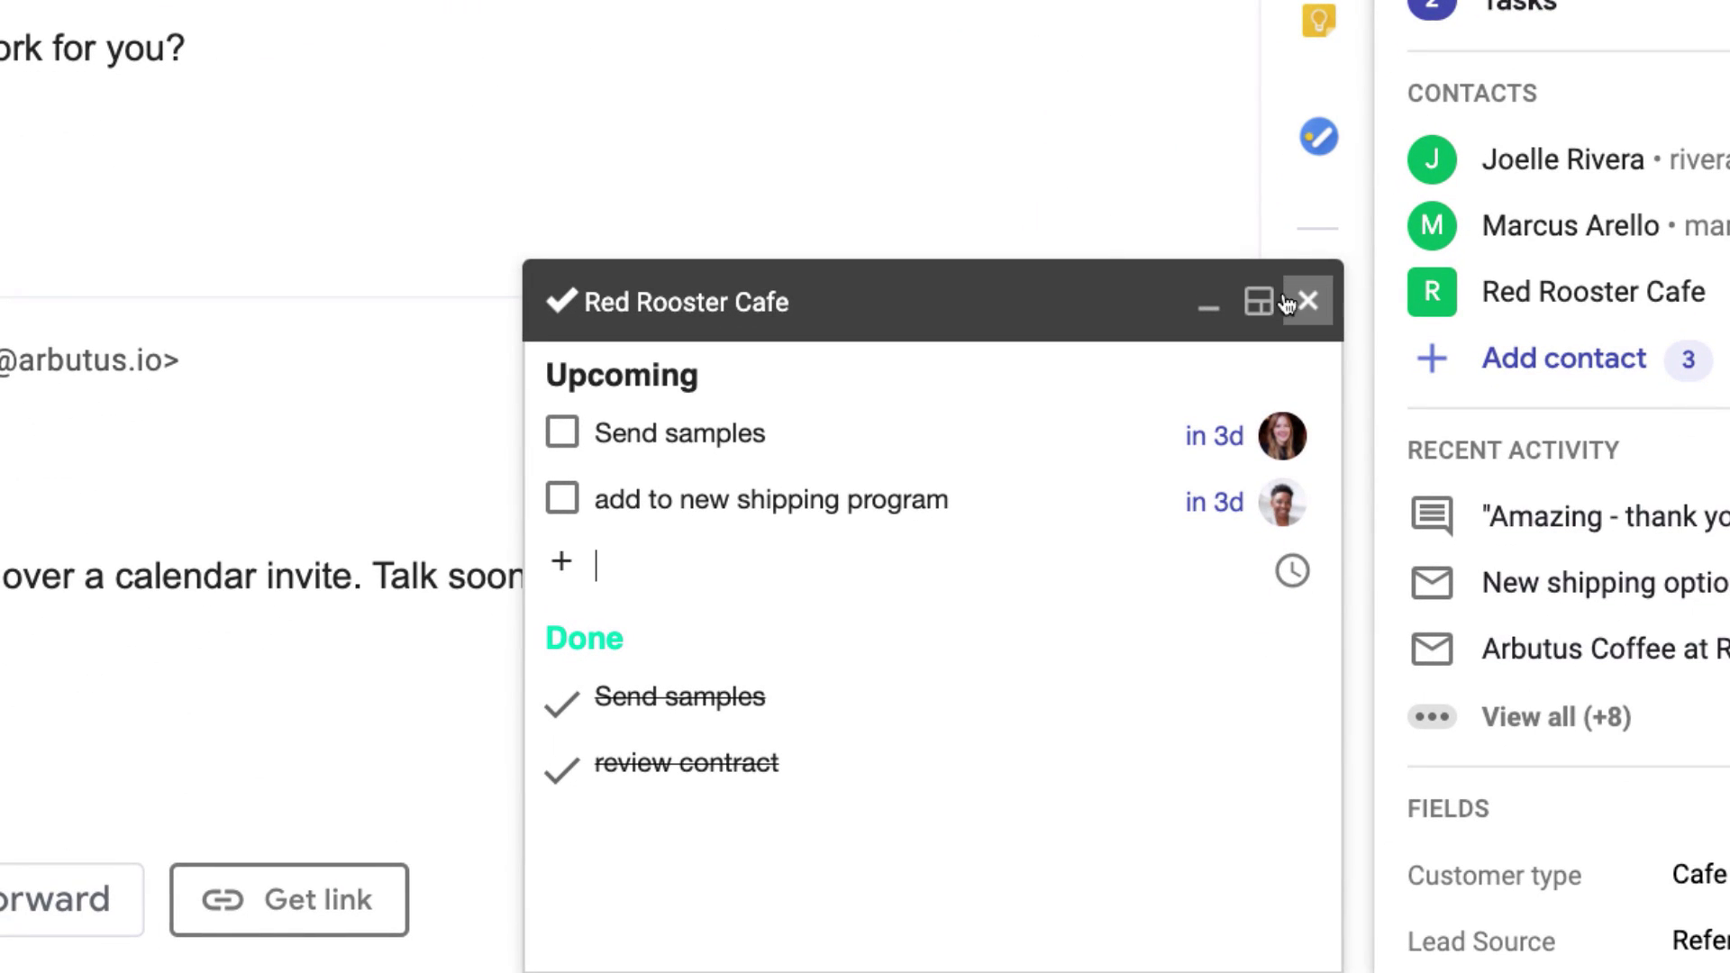
Close the Red Rooster Cafe task list and preview each box contact's card in the sidebar
{"action": "left_click", "coordinate": [1308, 302]}
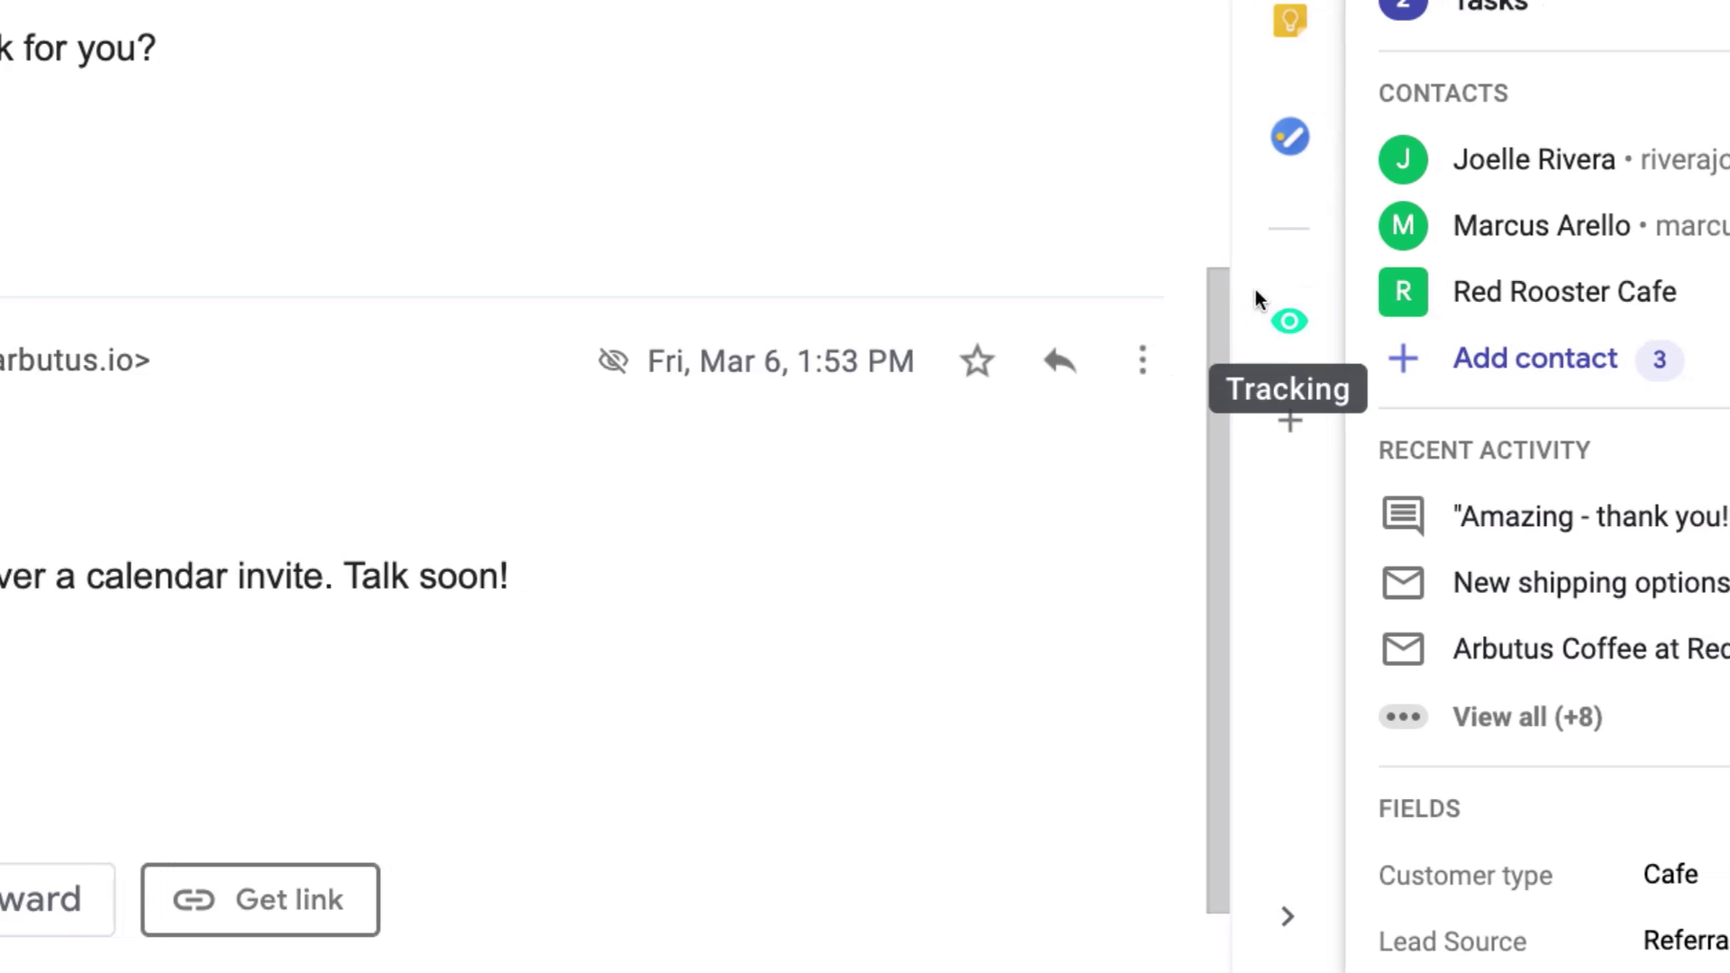
{"action": "mouse_move", "coordinate": [1578, 161]}
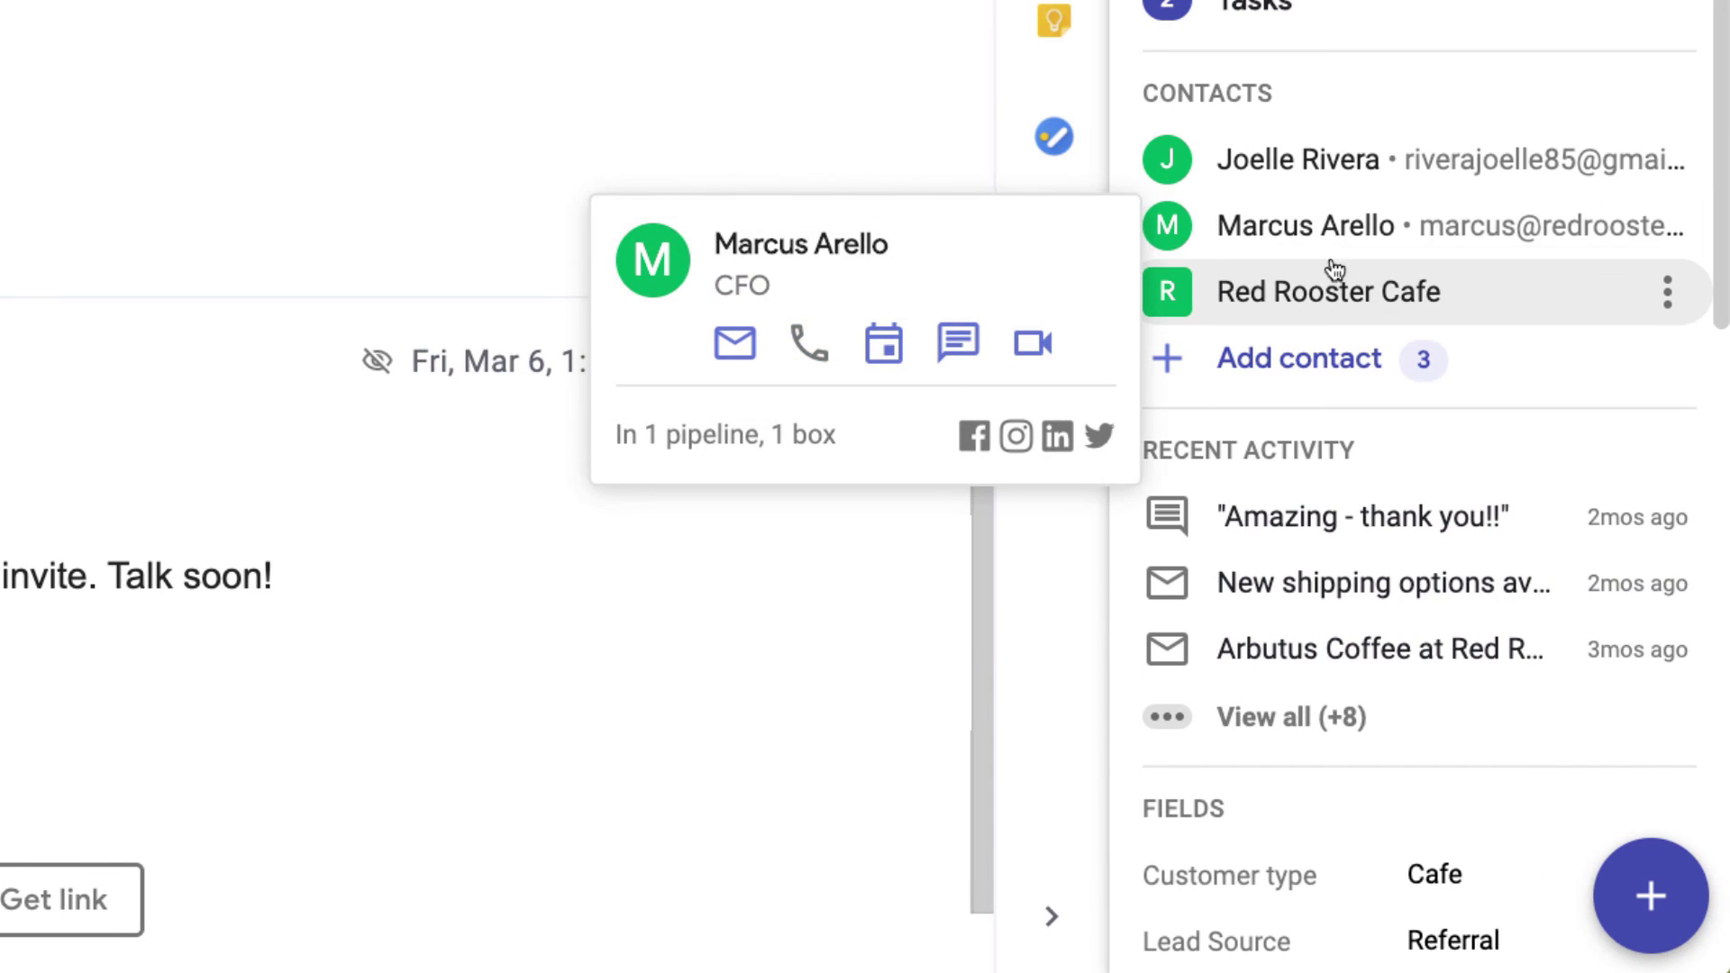
{"action": "mouse_move", "coordinate": [1332, 297]}
{"action": "mouse_move", "coordinate": [1334, 164]}
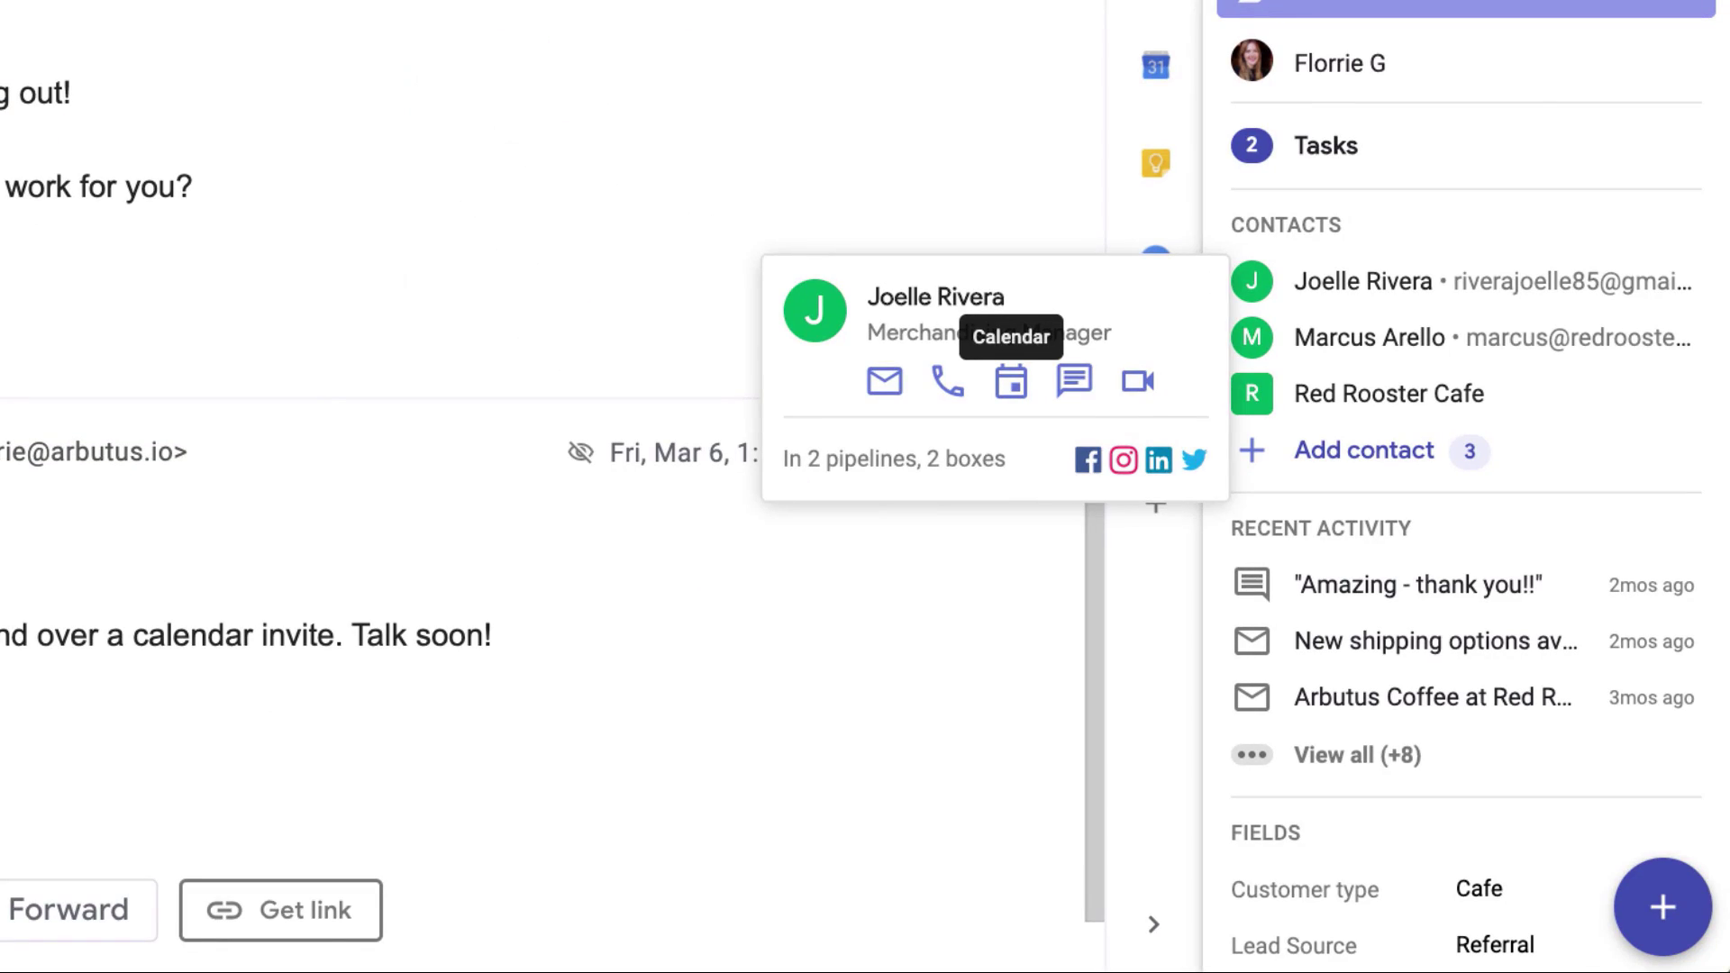
Check the Bean types and Lead Source fields, leaving Lead Source at Referral
{"action": "scroll", "coordinate": [1463, 311], "scroll_direction": "down", "scroll_amount": 4}
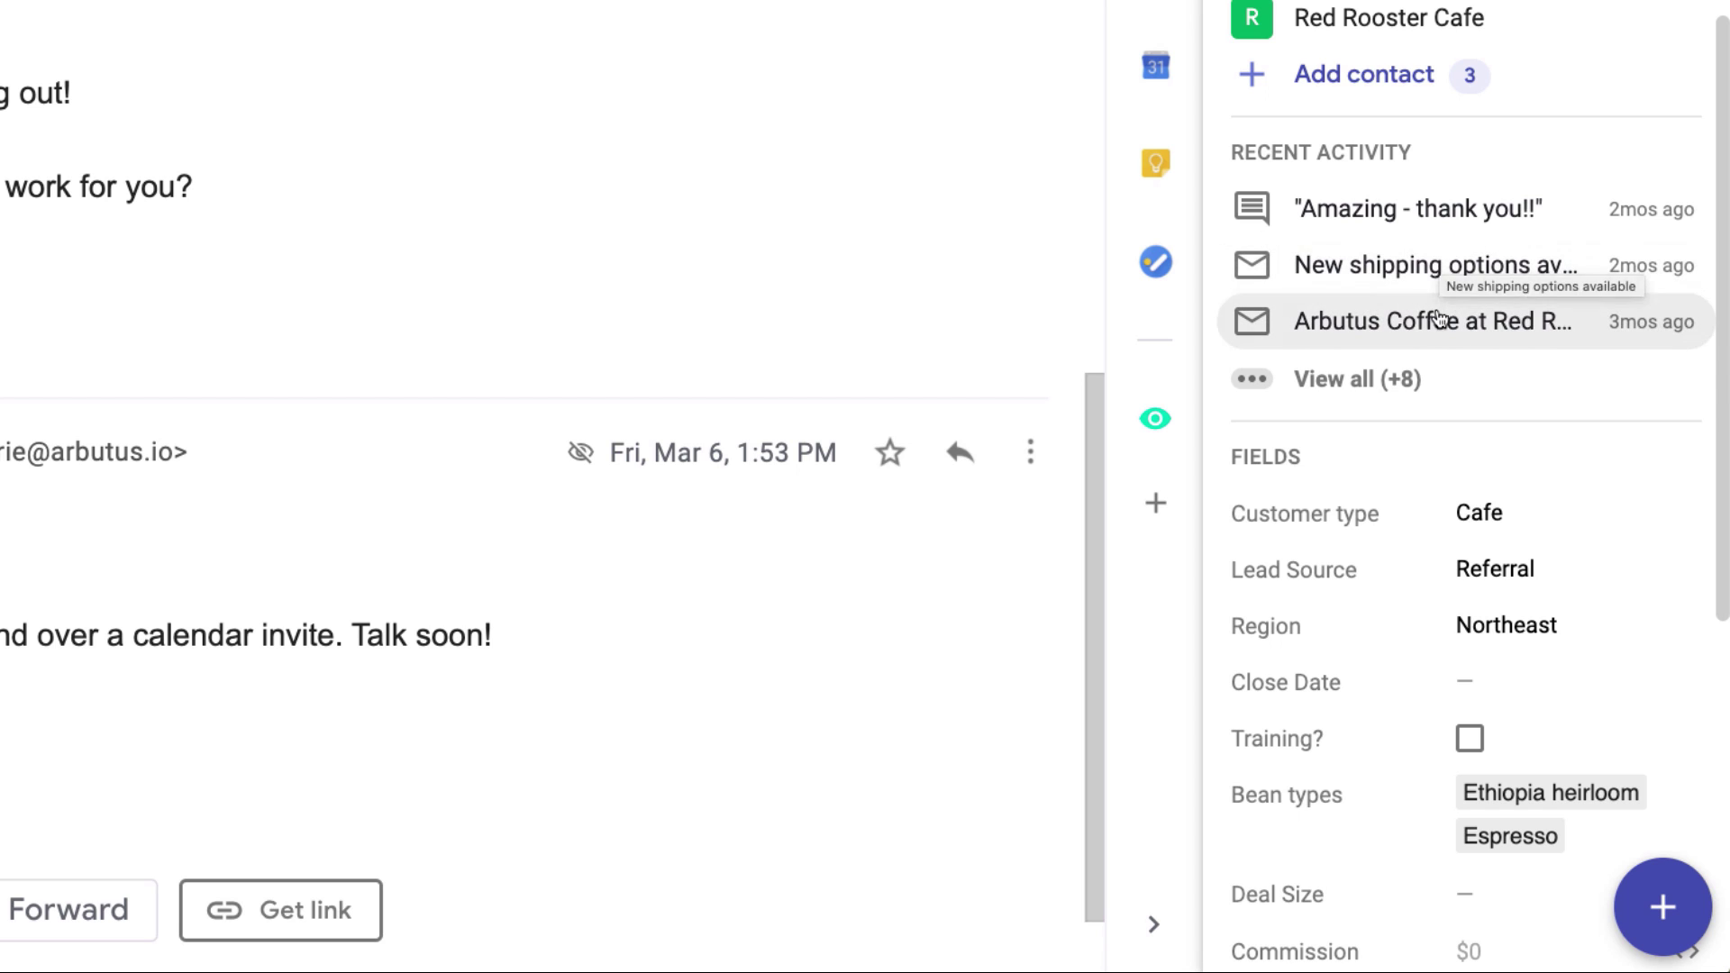
{"action": "scroll", "coordinate": [1438, 320], "scroll_direction": "down", "scroll_amount": 6}
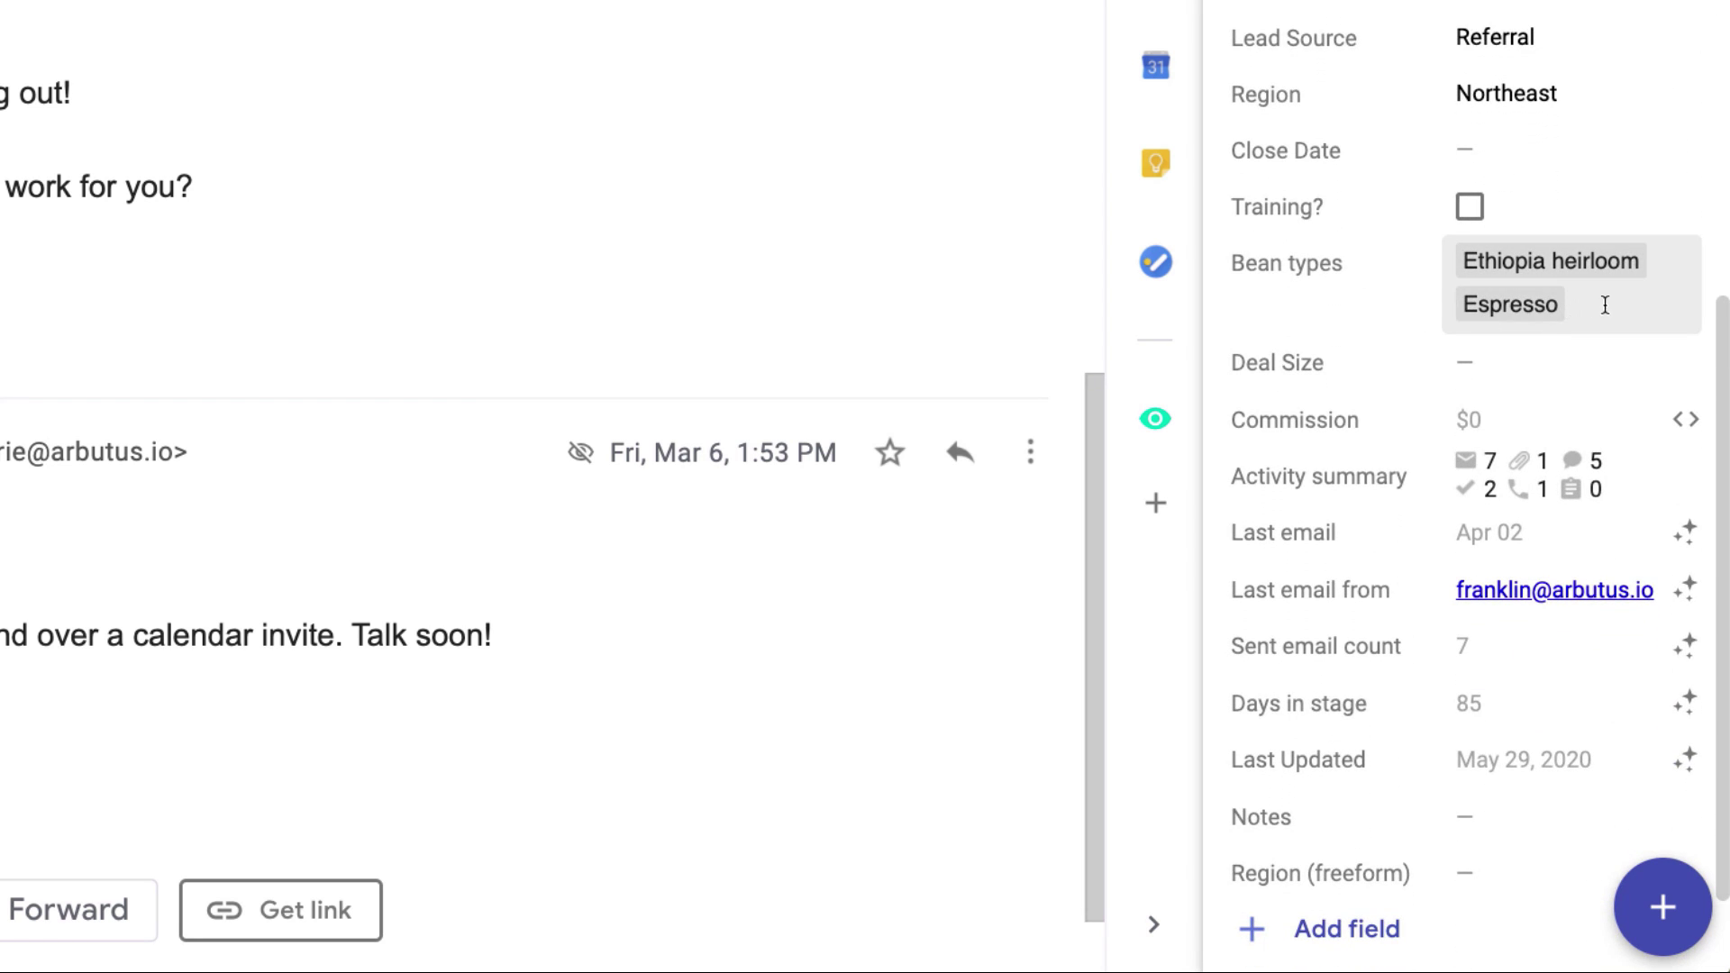
{"action": "left_click", "coordinate": [1607, 303]}
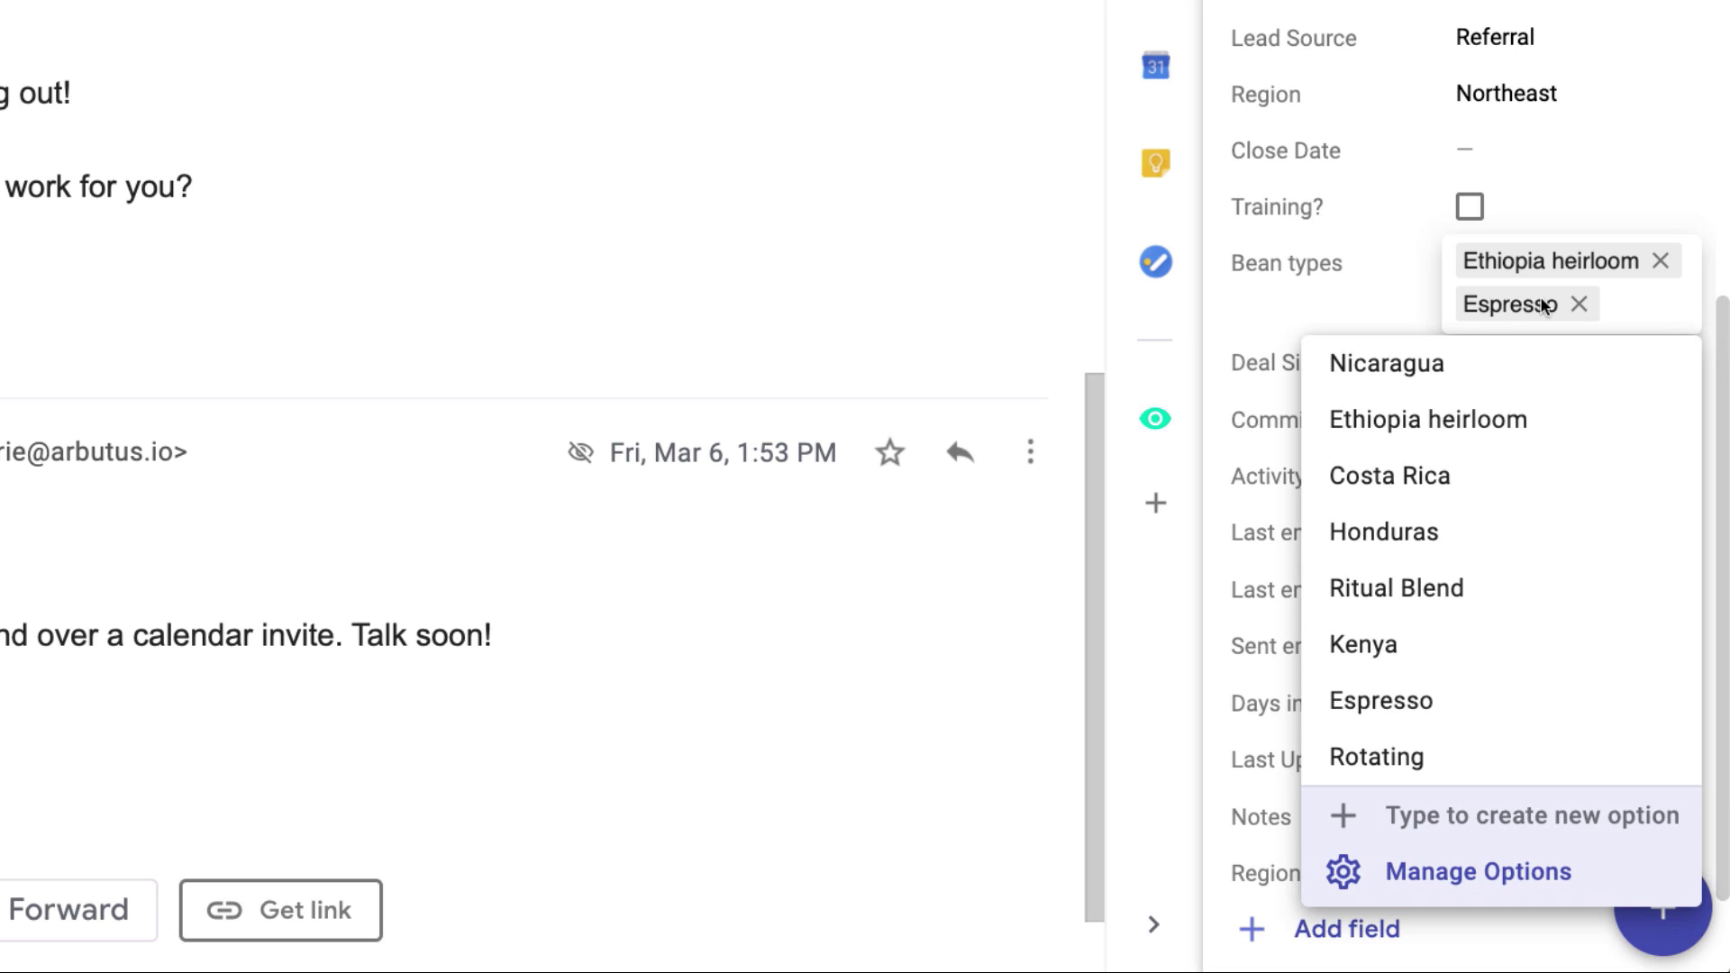
{"action": "left_click", "coordinate": [1391, 263]}
{"action": "left_click", "coordinate": [1546, 38]}
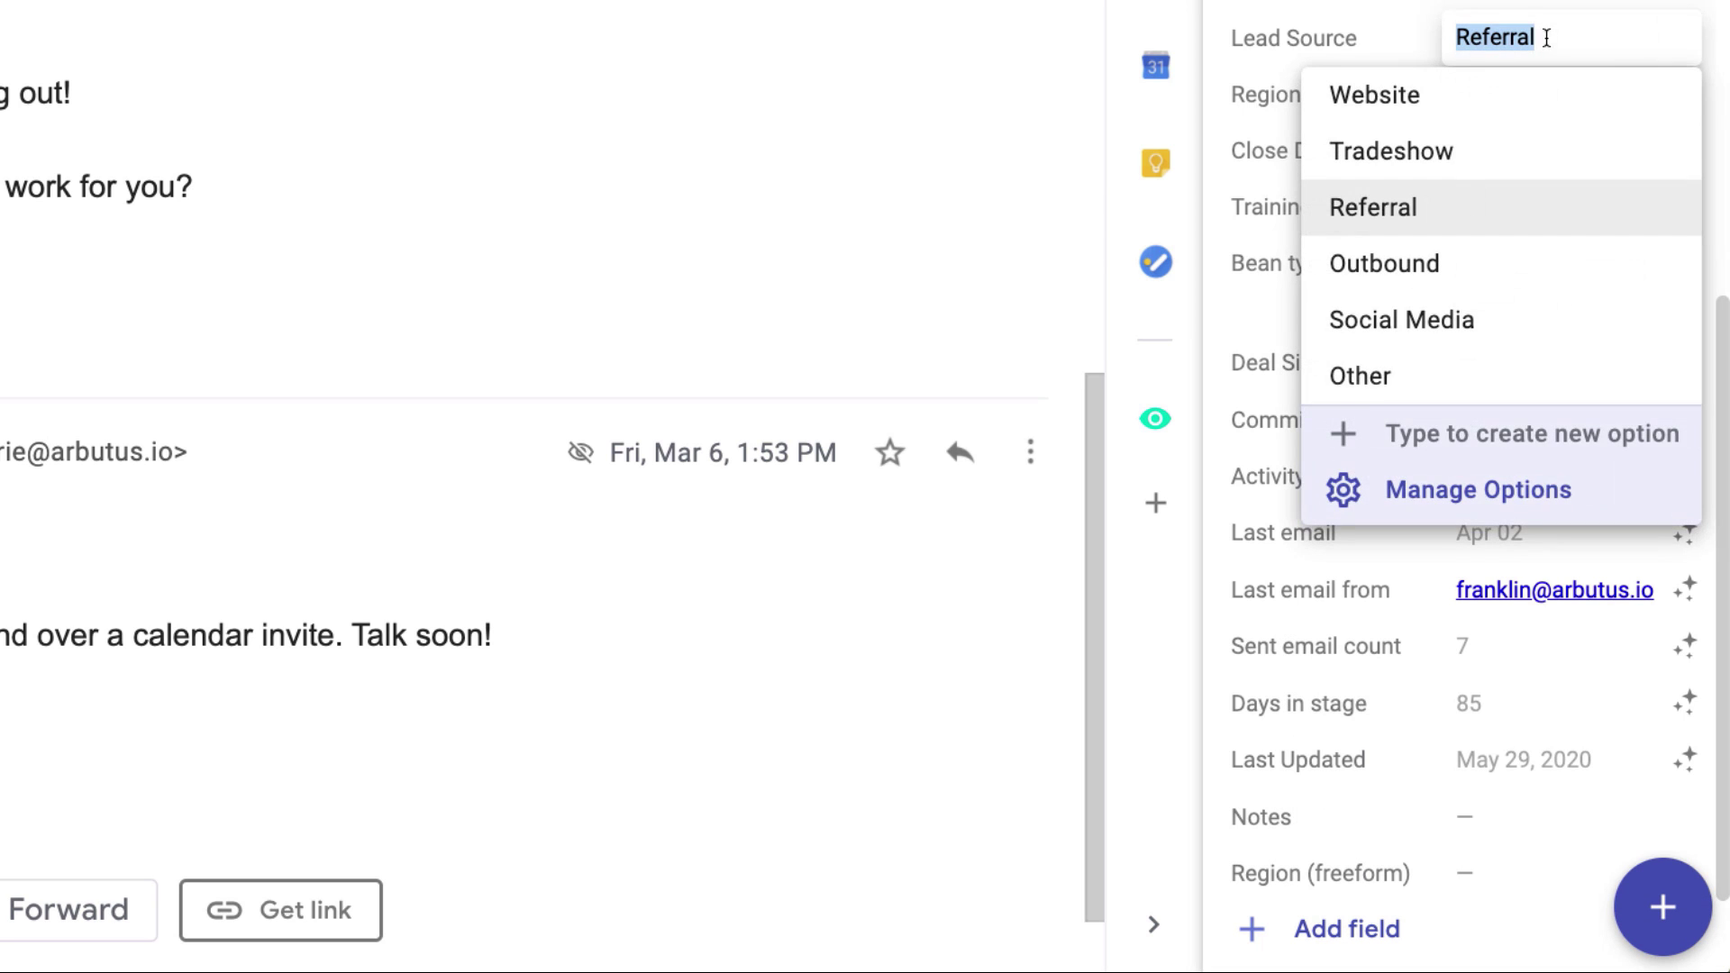
{"action": "left_click", "coordinate": [1376, 40]}
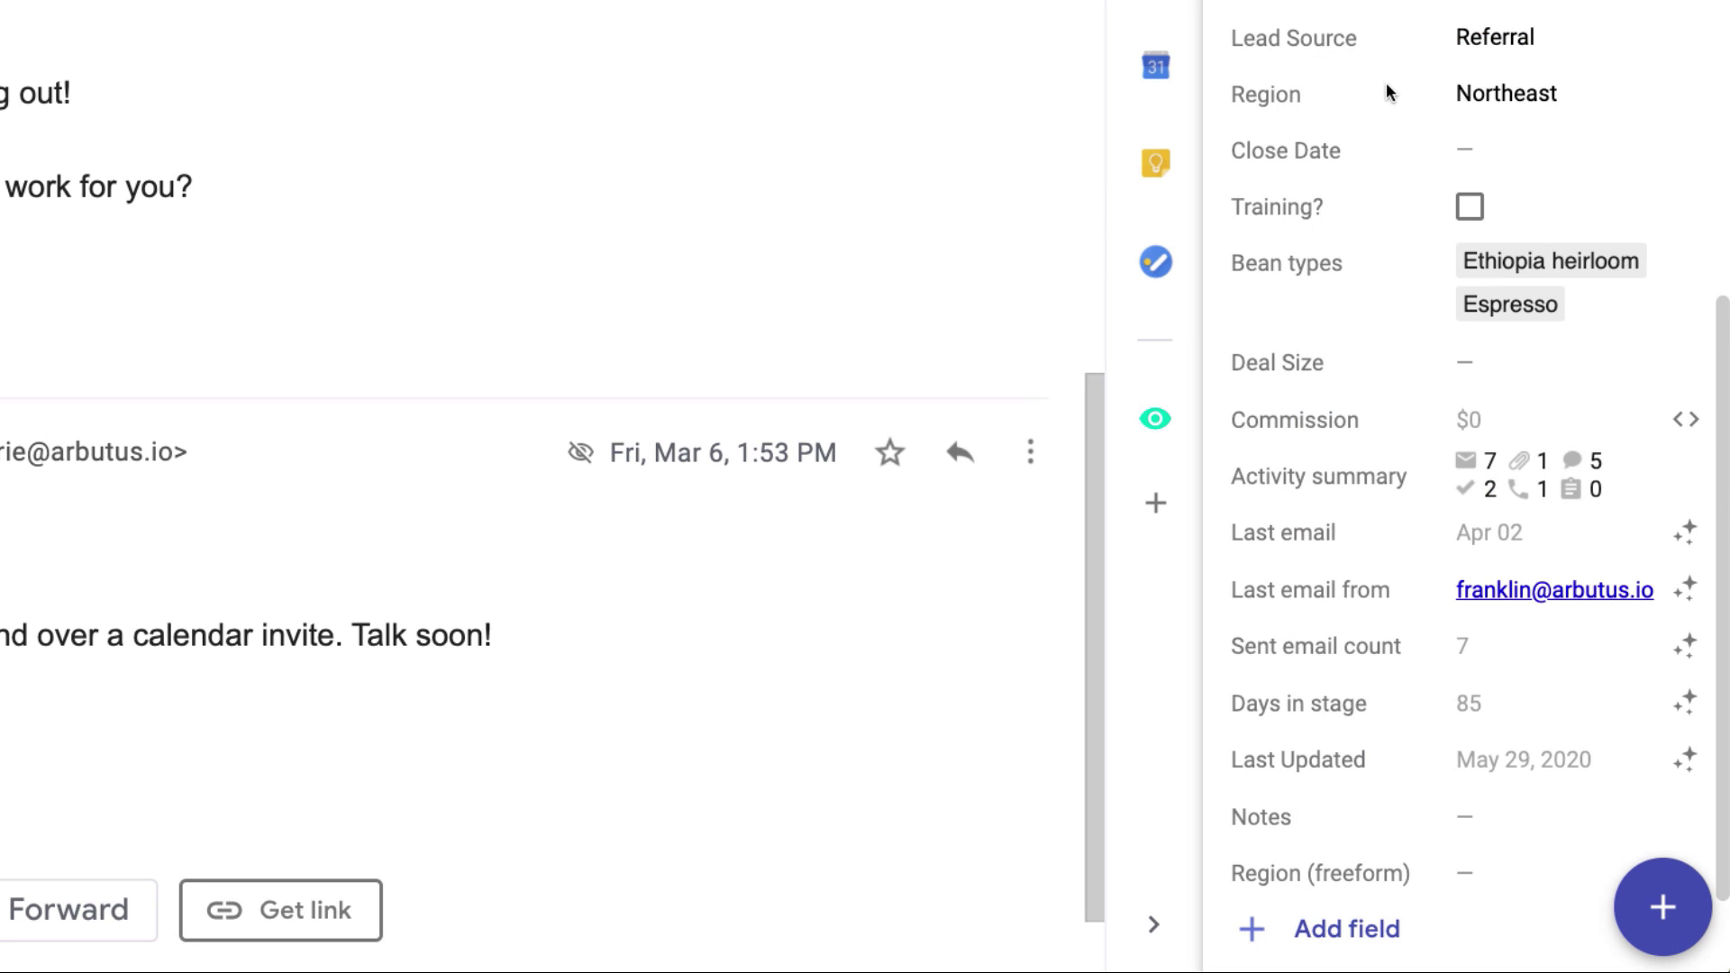
Set the Red Rooster Cafe Close Date to July 24, 2020
{"action": "left_click", "coordinate": [1498, 142]}
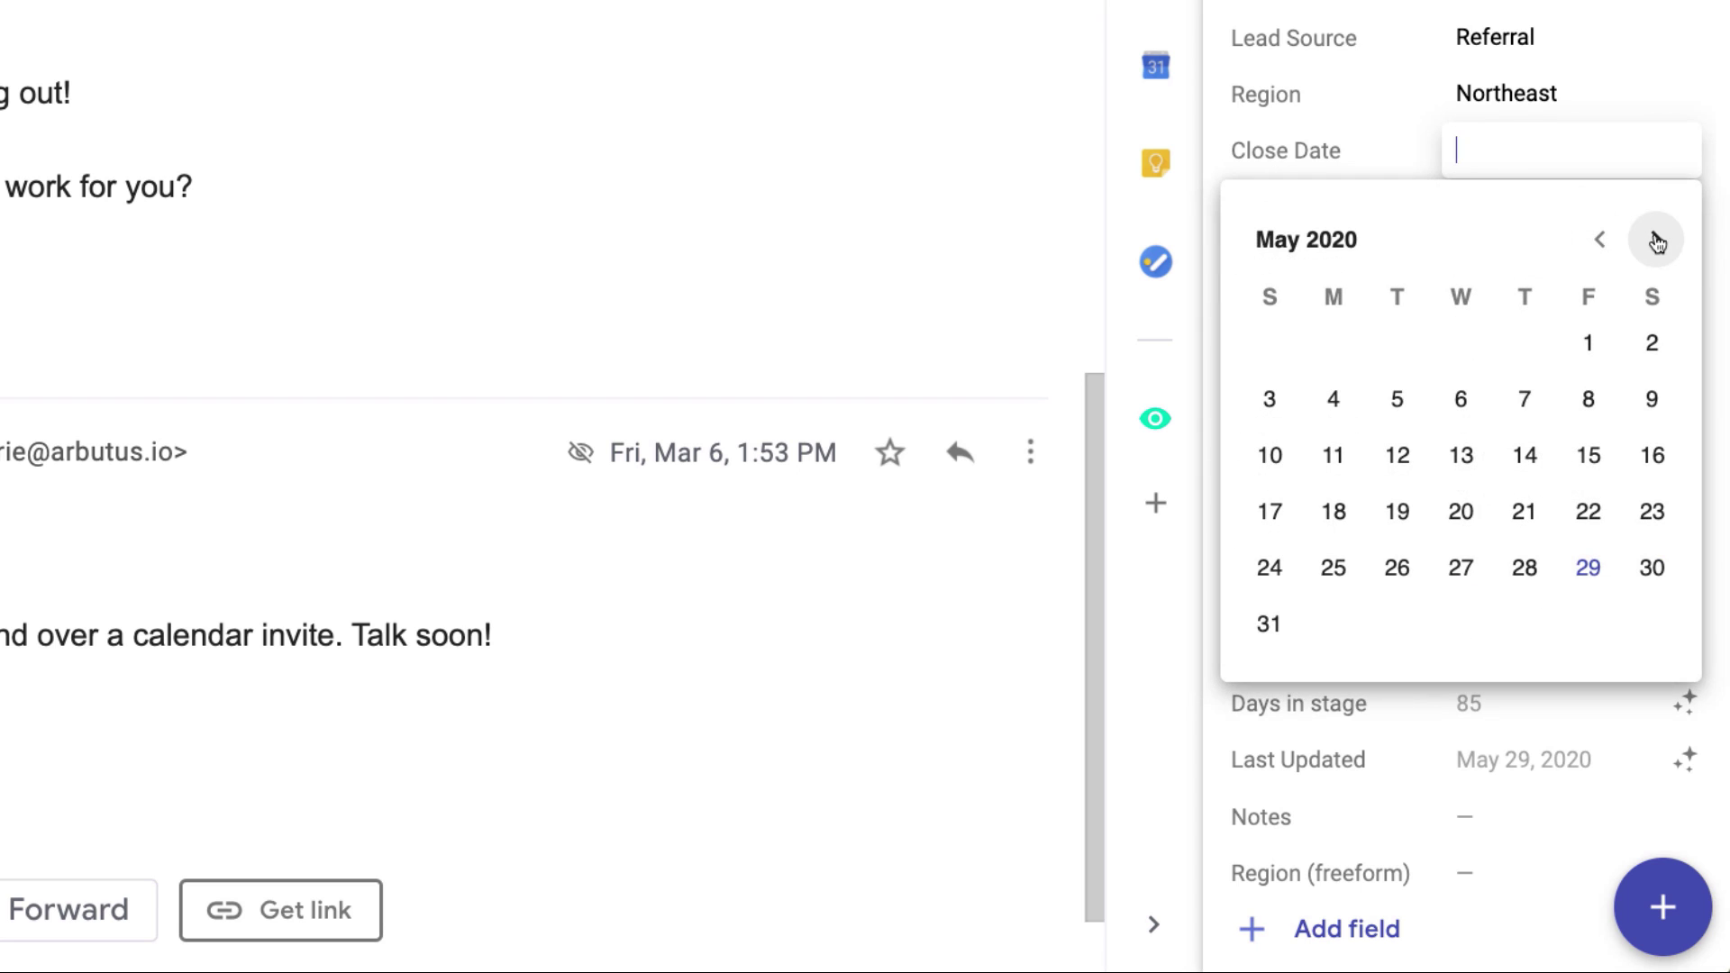
{"action": "left_click", "coordinate": [1657, 240]}
{"action": "left_click", "coordinate": [1656, 239]}
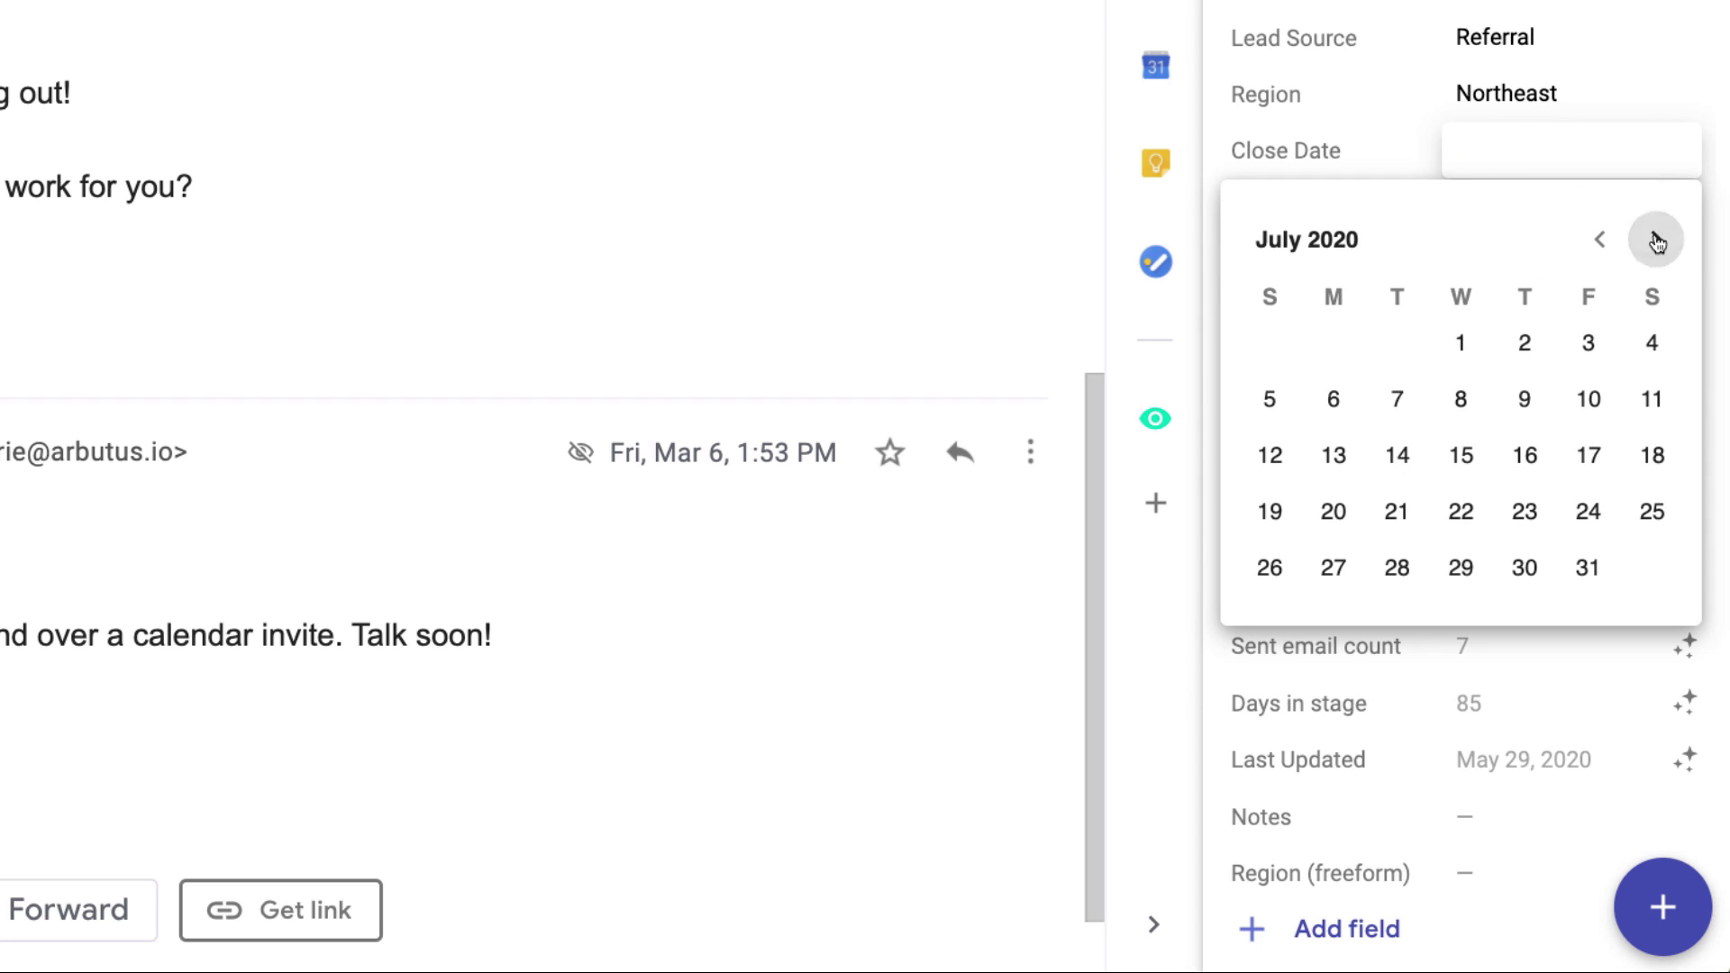
{"action": "left_click", "coordinate": [1594, 498]}
{"action": "left_click", "coordinate": [1386, 151]}
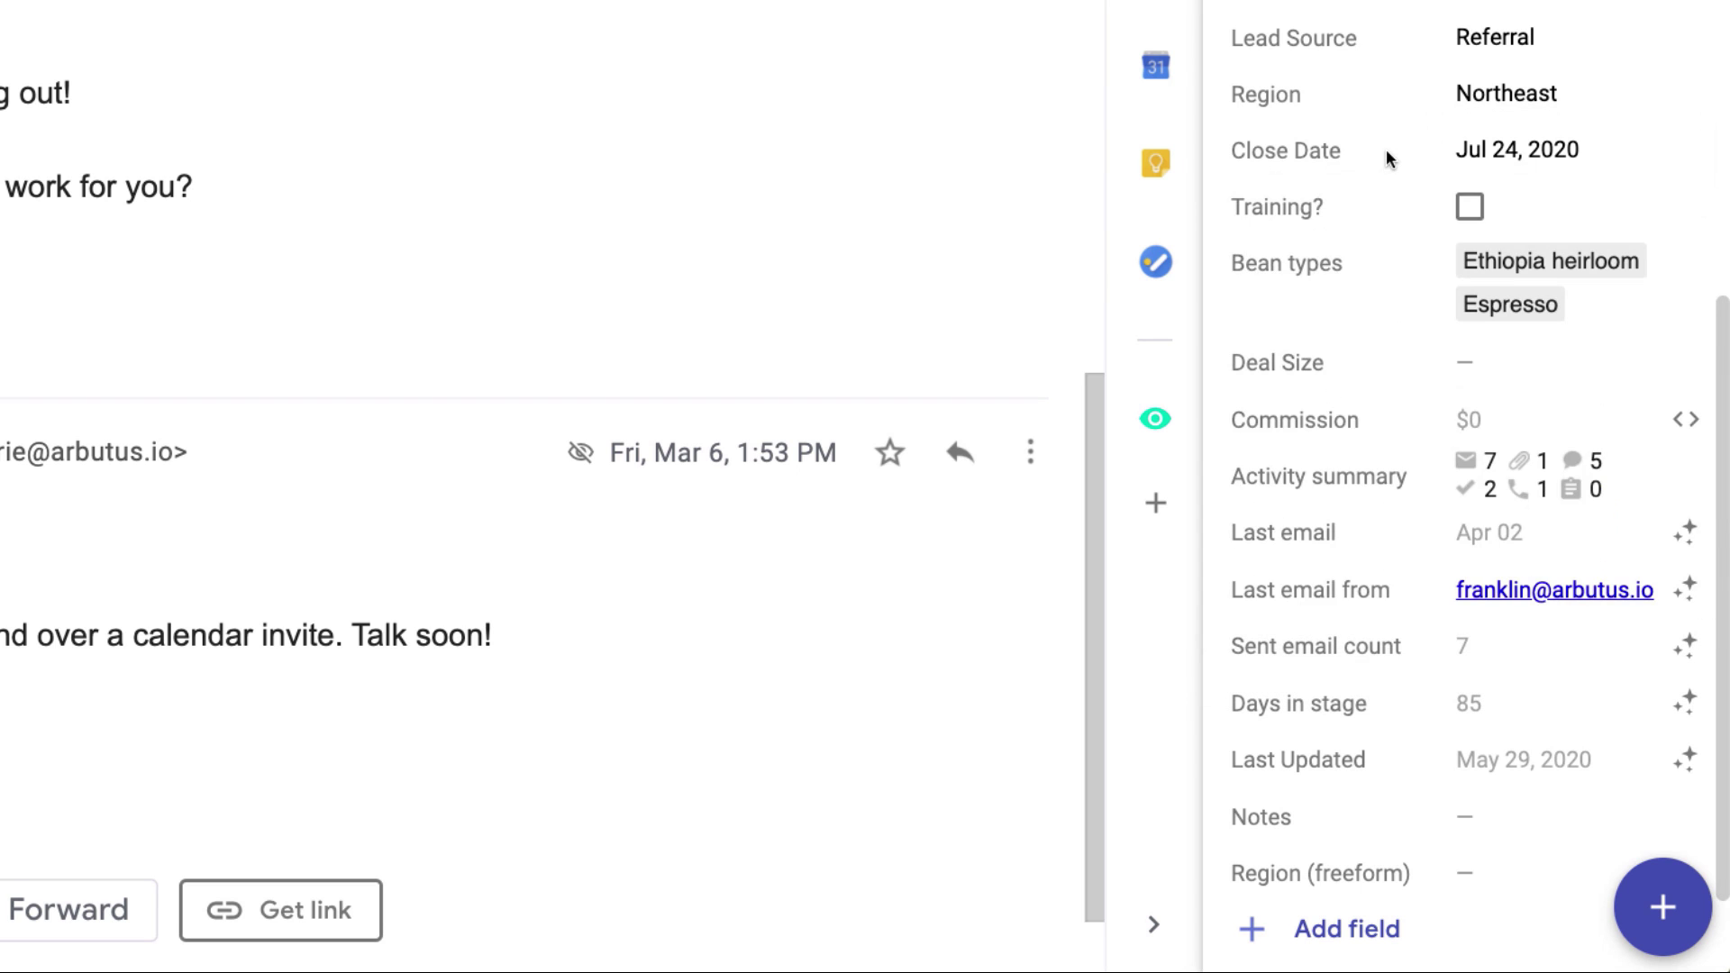
{"action": "scroll", "coordinate": [1386, 151], "scroll_direction": "up", "scroll_amount": 10}
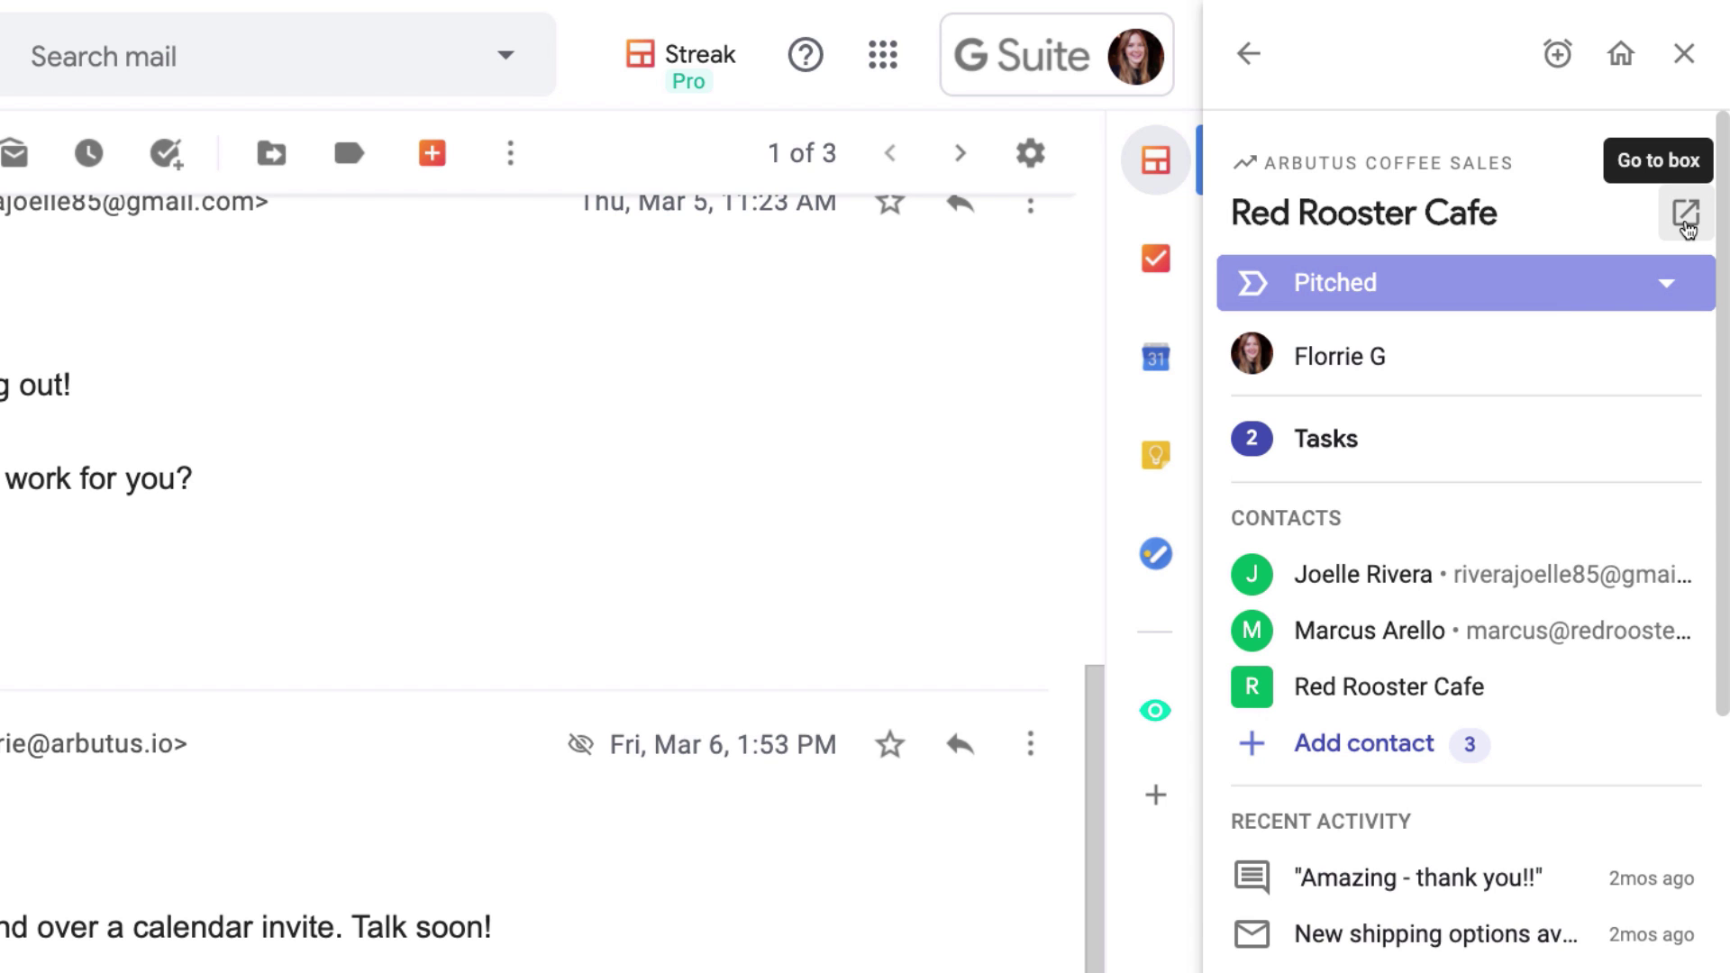
Open the full Red Rooster Cafe box page and dismiss the empty comment box
{"action": "left_click", "coordinate": [1686, 216]}
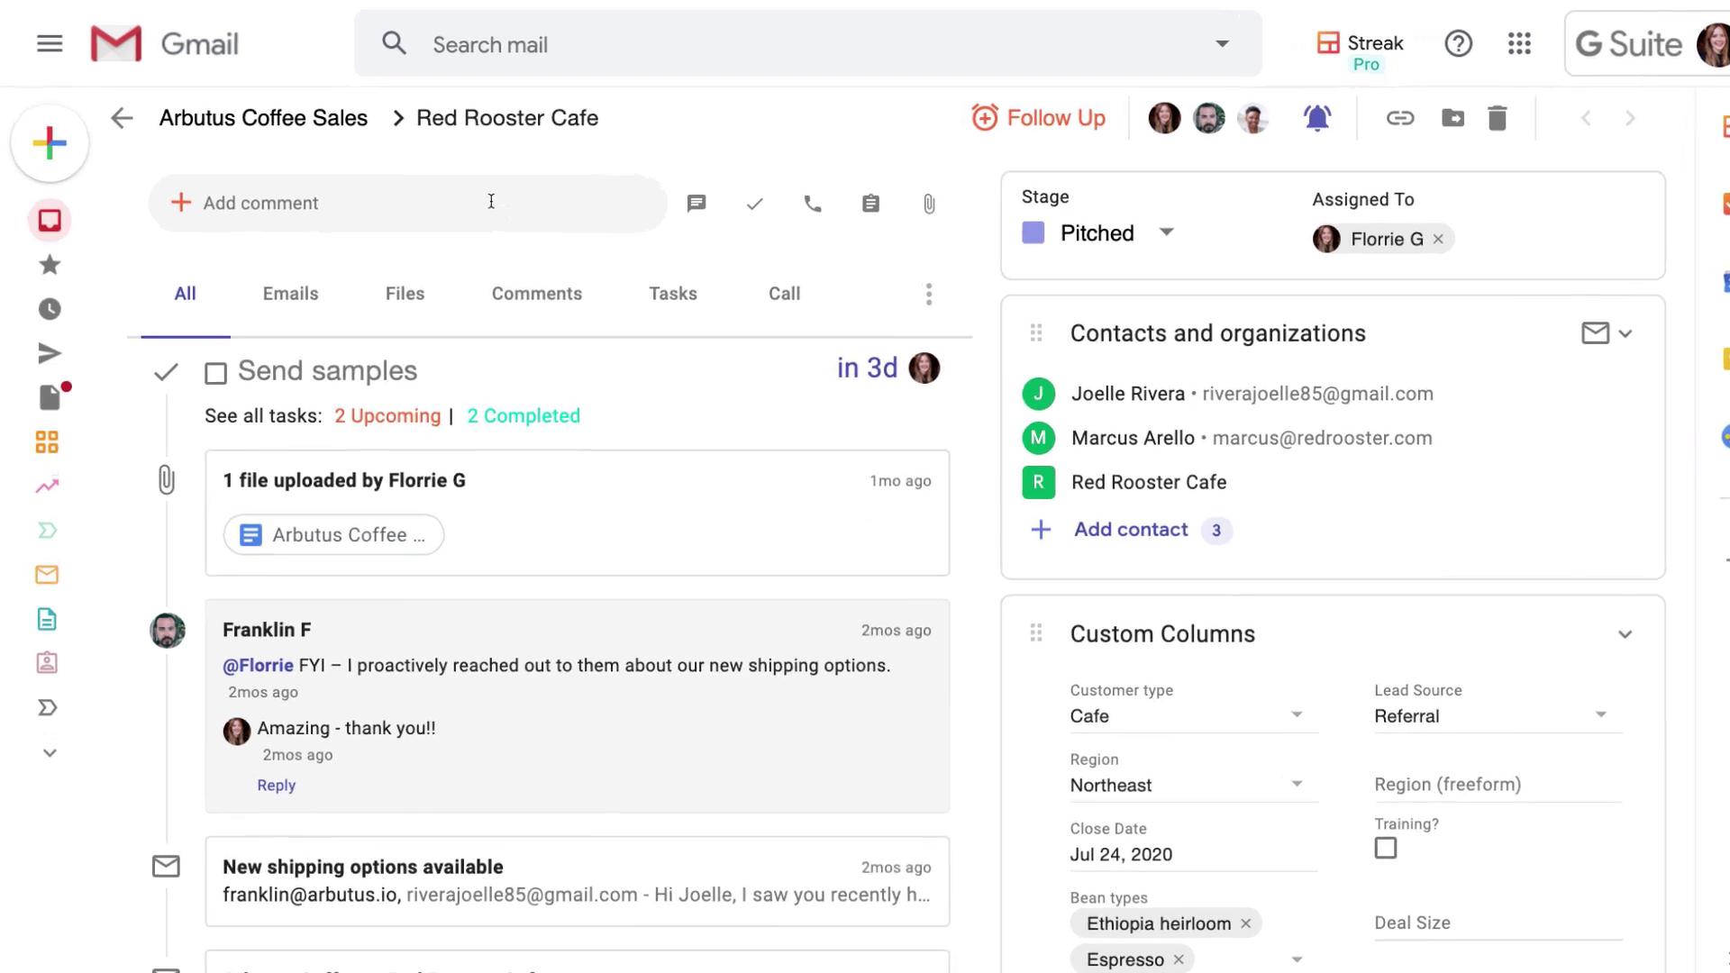
{"action": "left_click", "coordinate": [464, 201]}
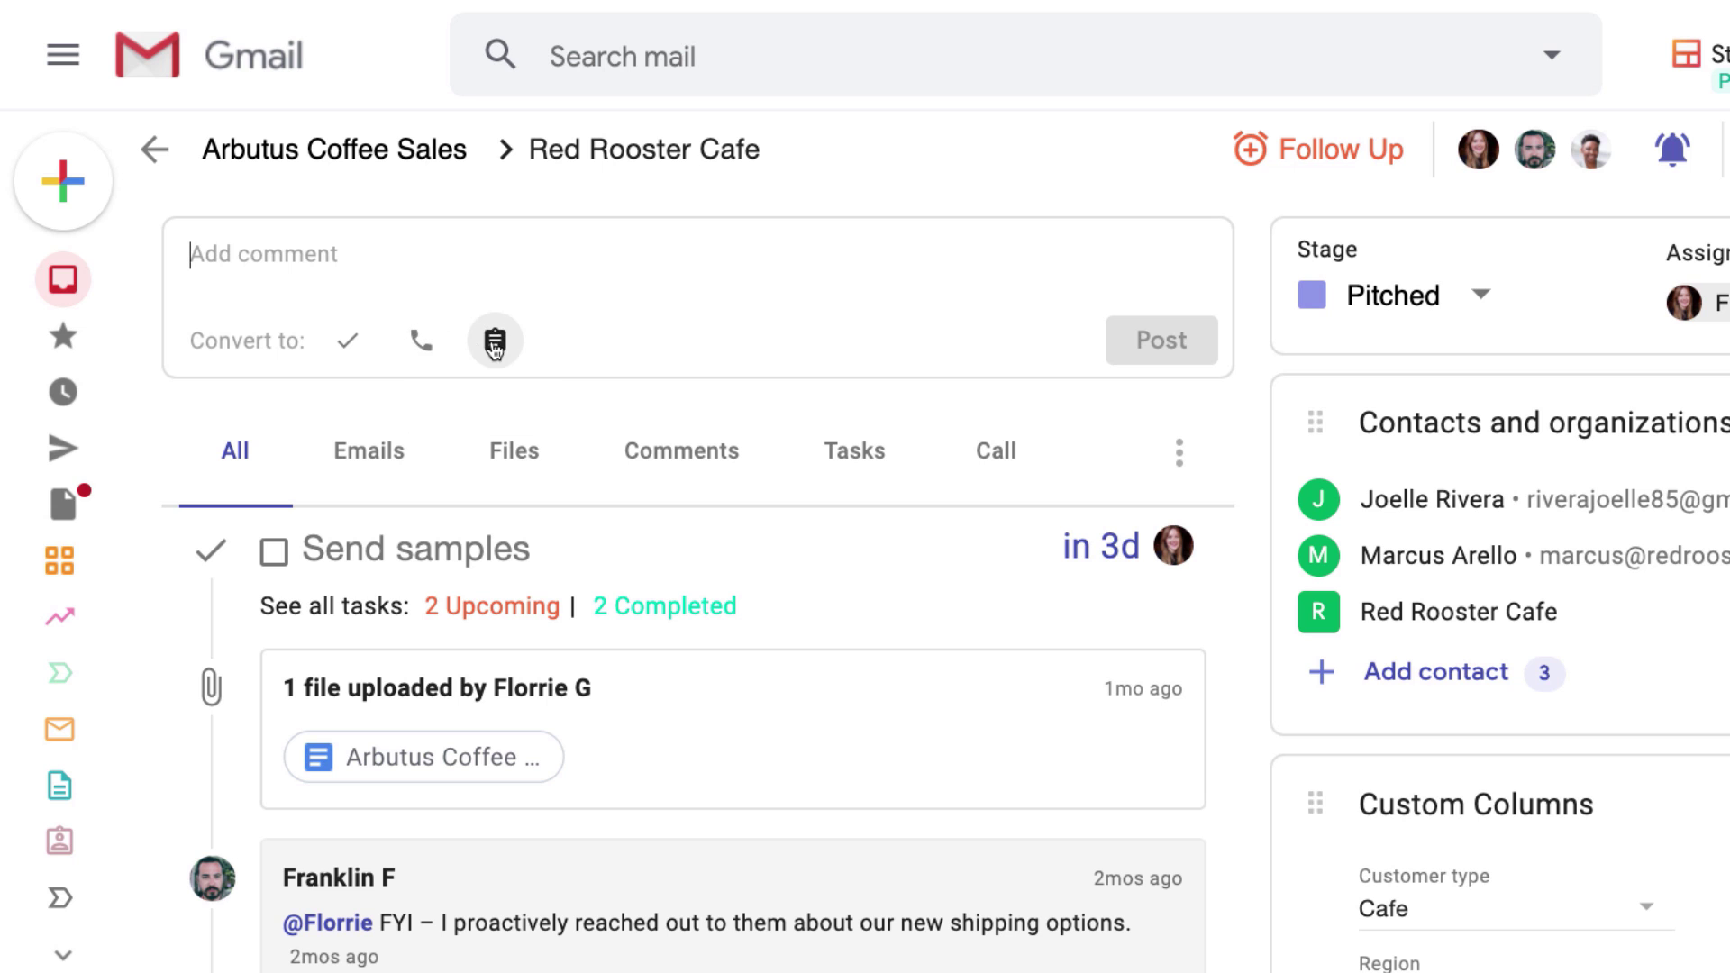
{"action": "left_click", "coordinate": [180, 475]}
Expand the 03/06/20 Call Log entry in the box's activity feed
{"action": "scroll", "coordinate": [180, 478], "scroll_direction": "down", "scroll_amount": 2}
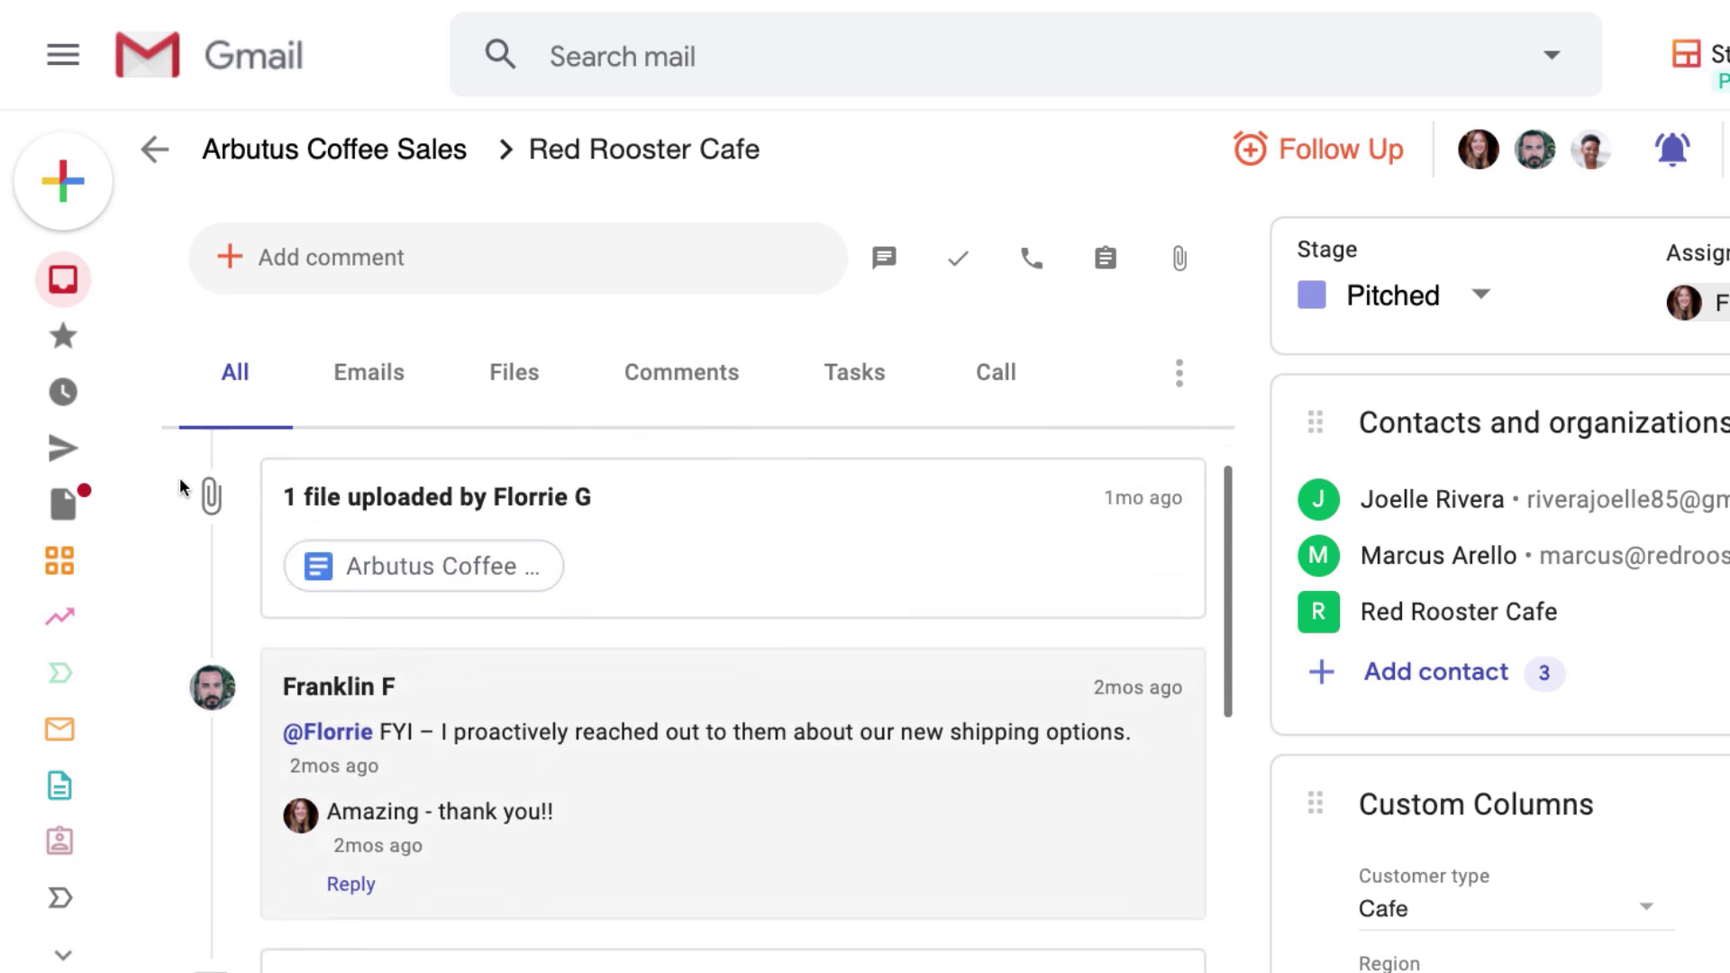
{"action": "scroll", "coordinate": [180, 477], "scroll_direction": "down", "scroll_amount": 2}
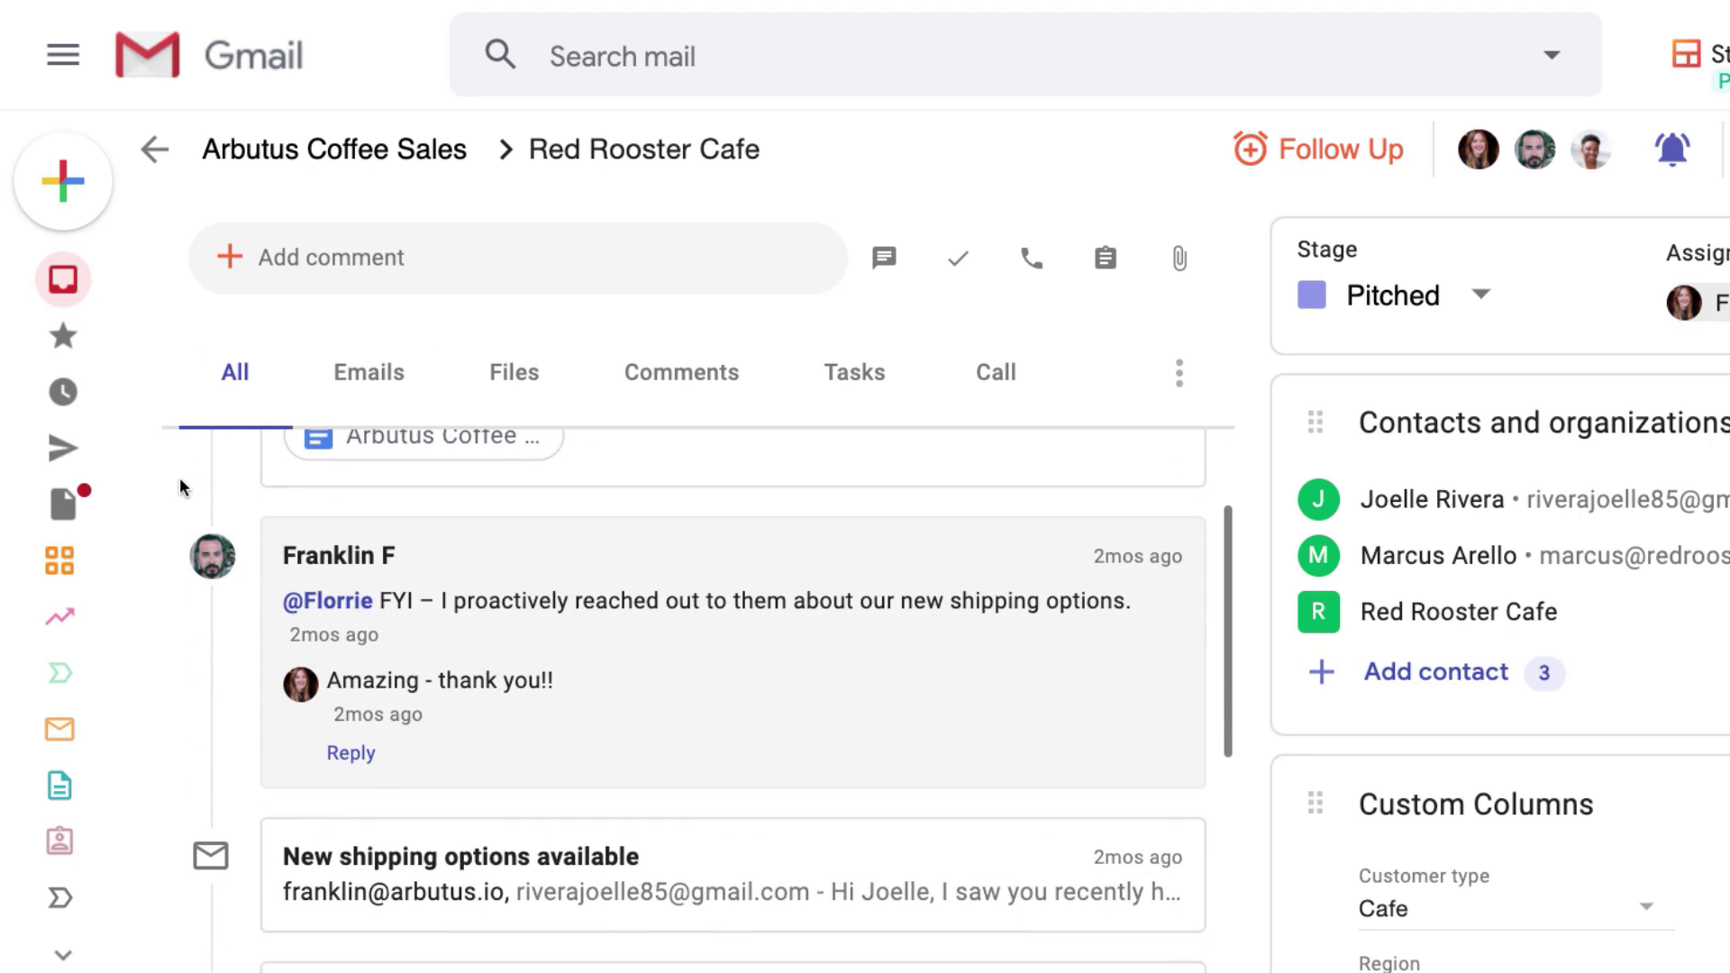
{"action": "scroll", "coordinate": [183, 490], "scroll_direction": "down", "scroll_amount": 3}
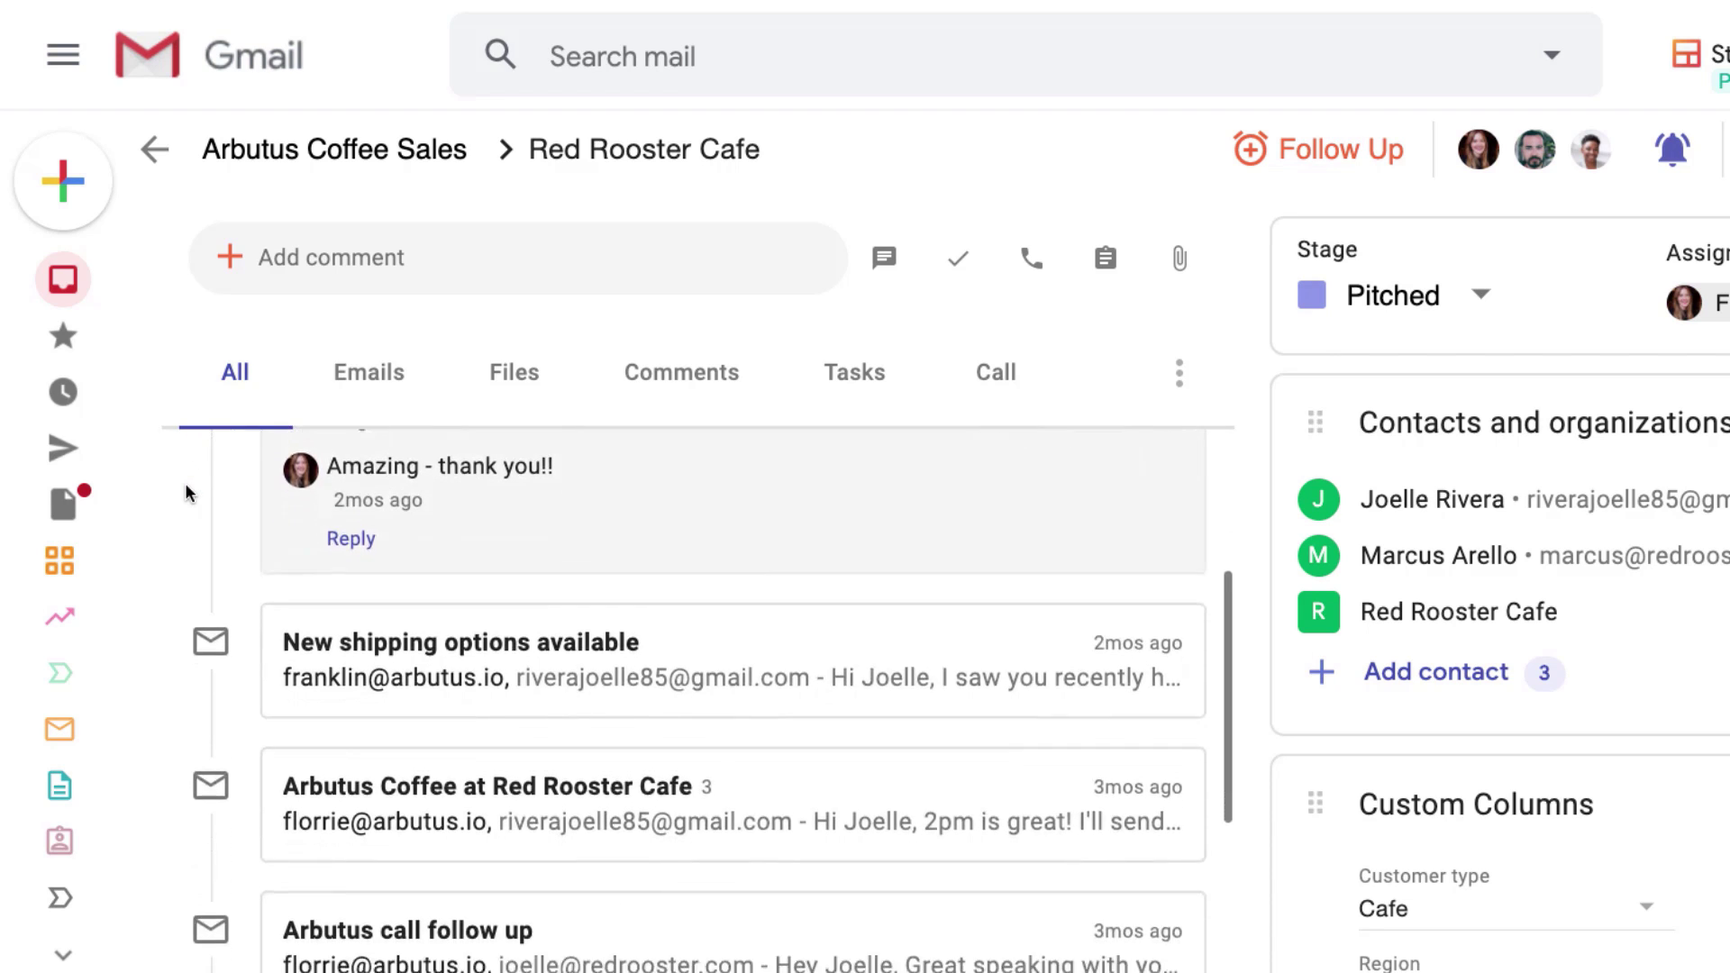
{"action": "scroll", "coordinate": [186, 483], "scroll_direction": "down", "scroll_amount": 3}
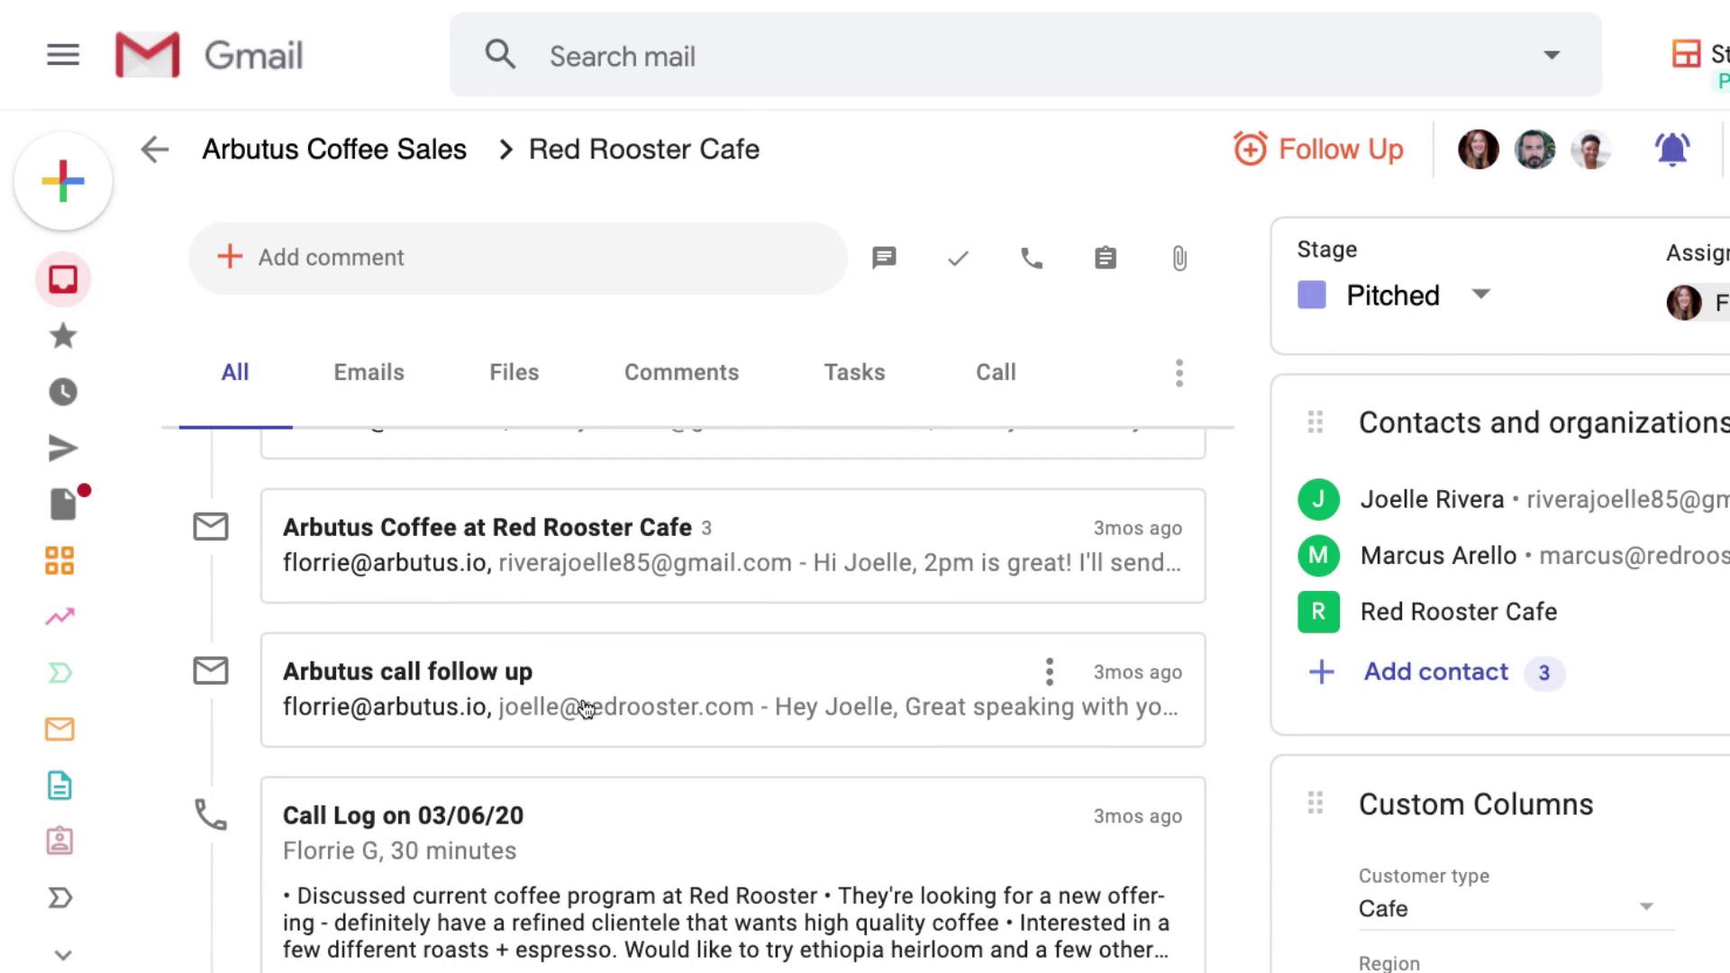
{"action": "scroll", "coordinate": [587, 708], "scroll_direction": "down", "scroll_amount": 1}
{"action": "left_click", "coordinate": [623, 759]}
{"action": "scroll", "coordinate": [631, 763], "scroll_direction": "down", "scroll_amount": 1}
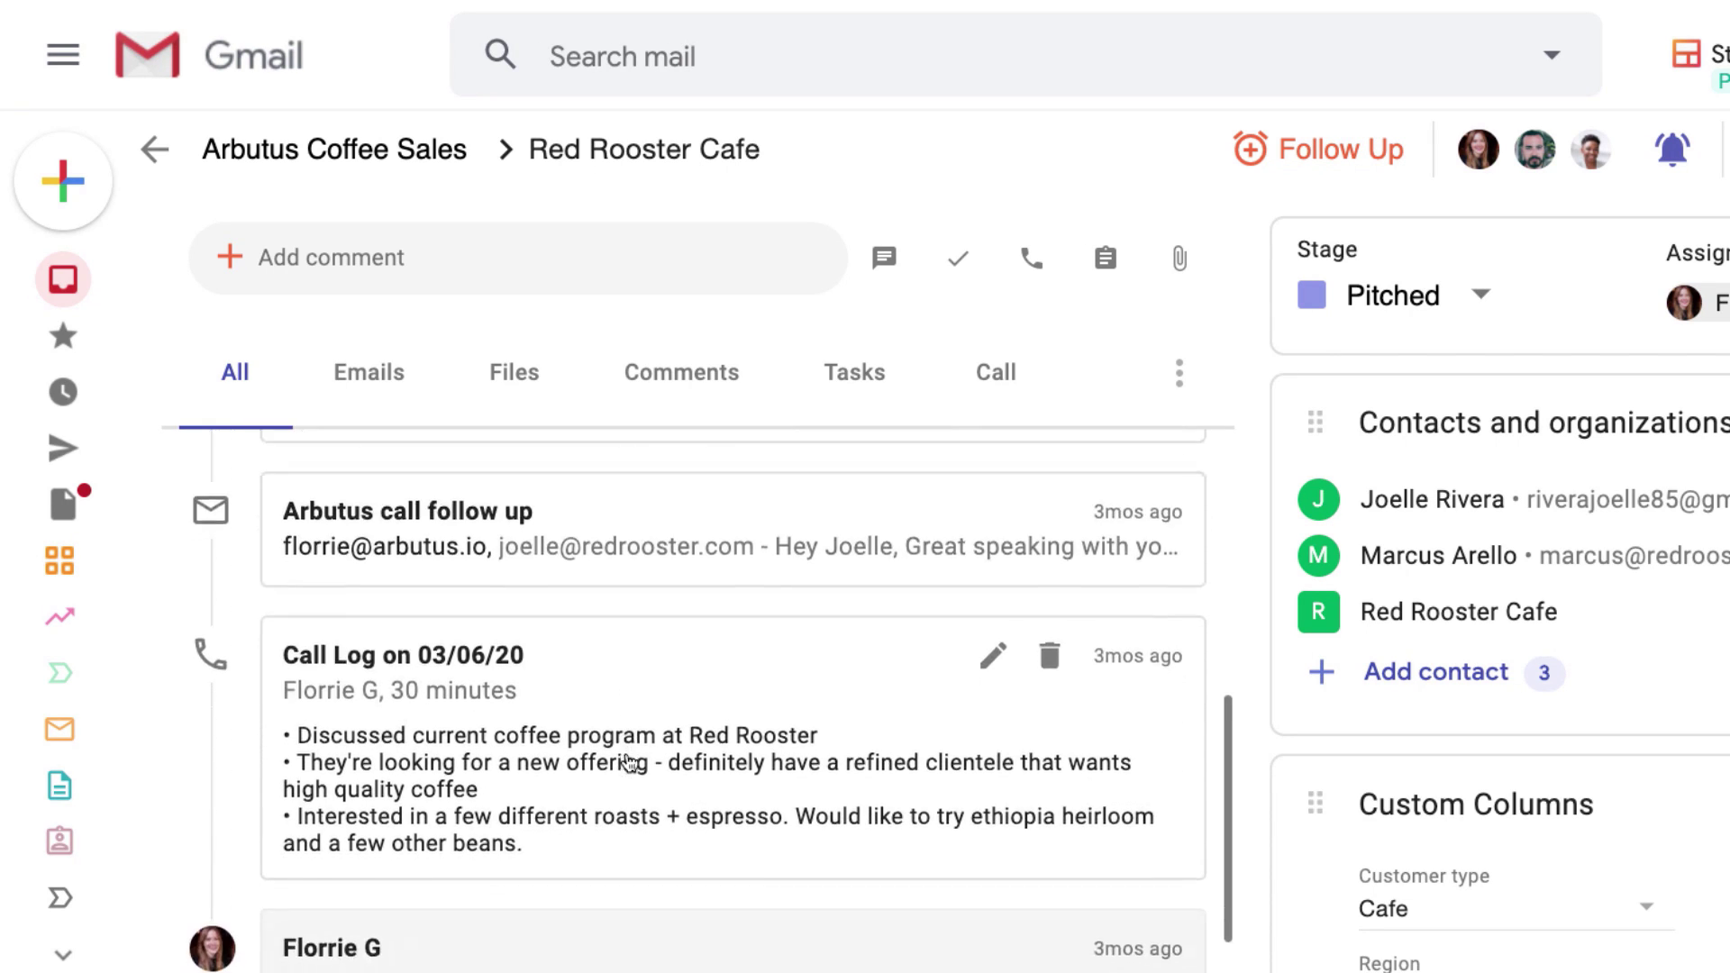
{"action": "scroll", "coordinate": [630, 763], "scroll_direction": "up", "scroll_amount": 3}
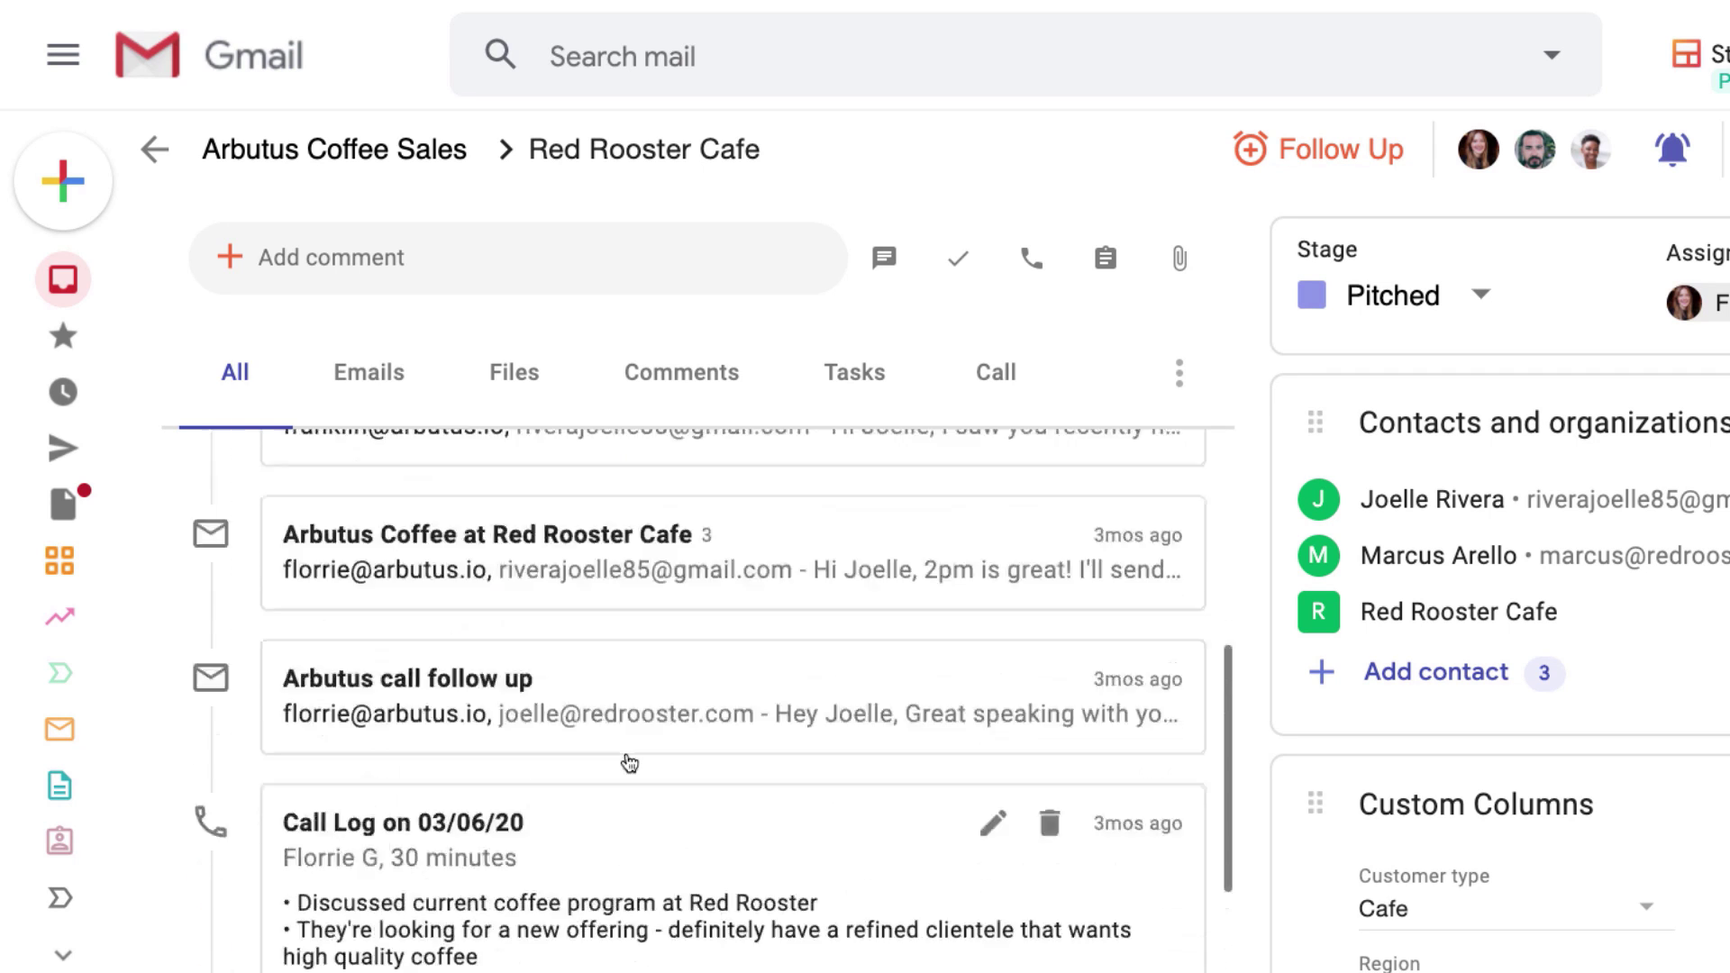
{"action": "scroll", "coordinate": [628, 761], "scroll_direction": "up", "scroll_amount": 8}
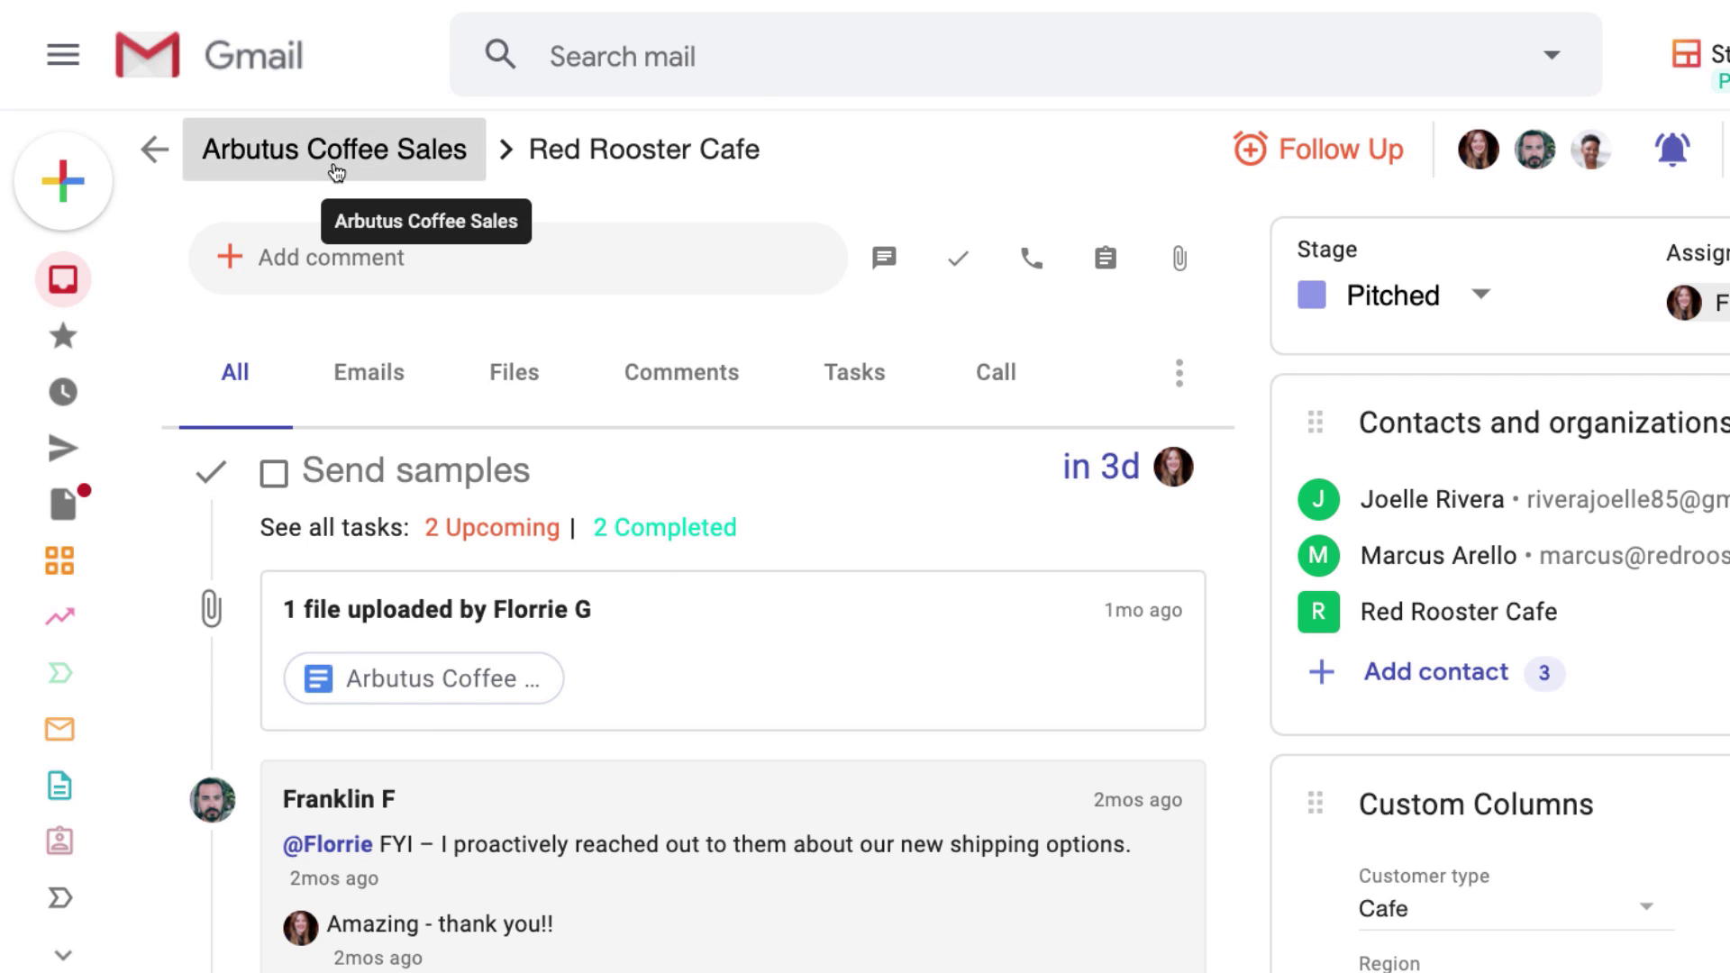
Go to the Arbutus Coffee Sales pipeline and select Red Rooster Cafe under Pitched
{"action": "left_click", "coordinate": [334, 58]}
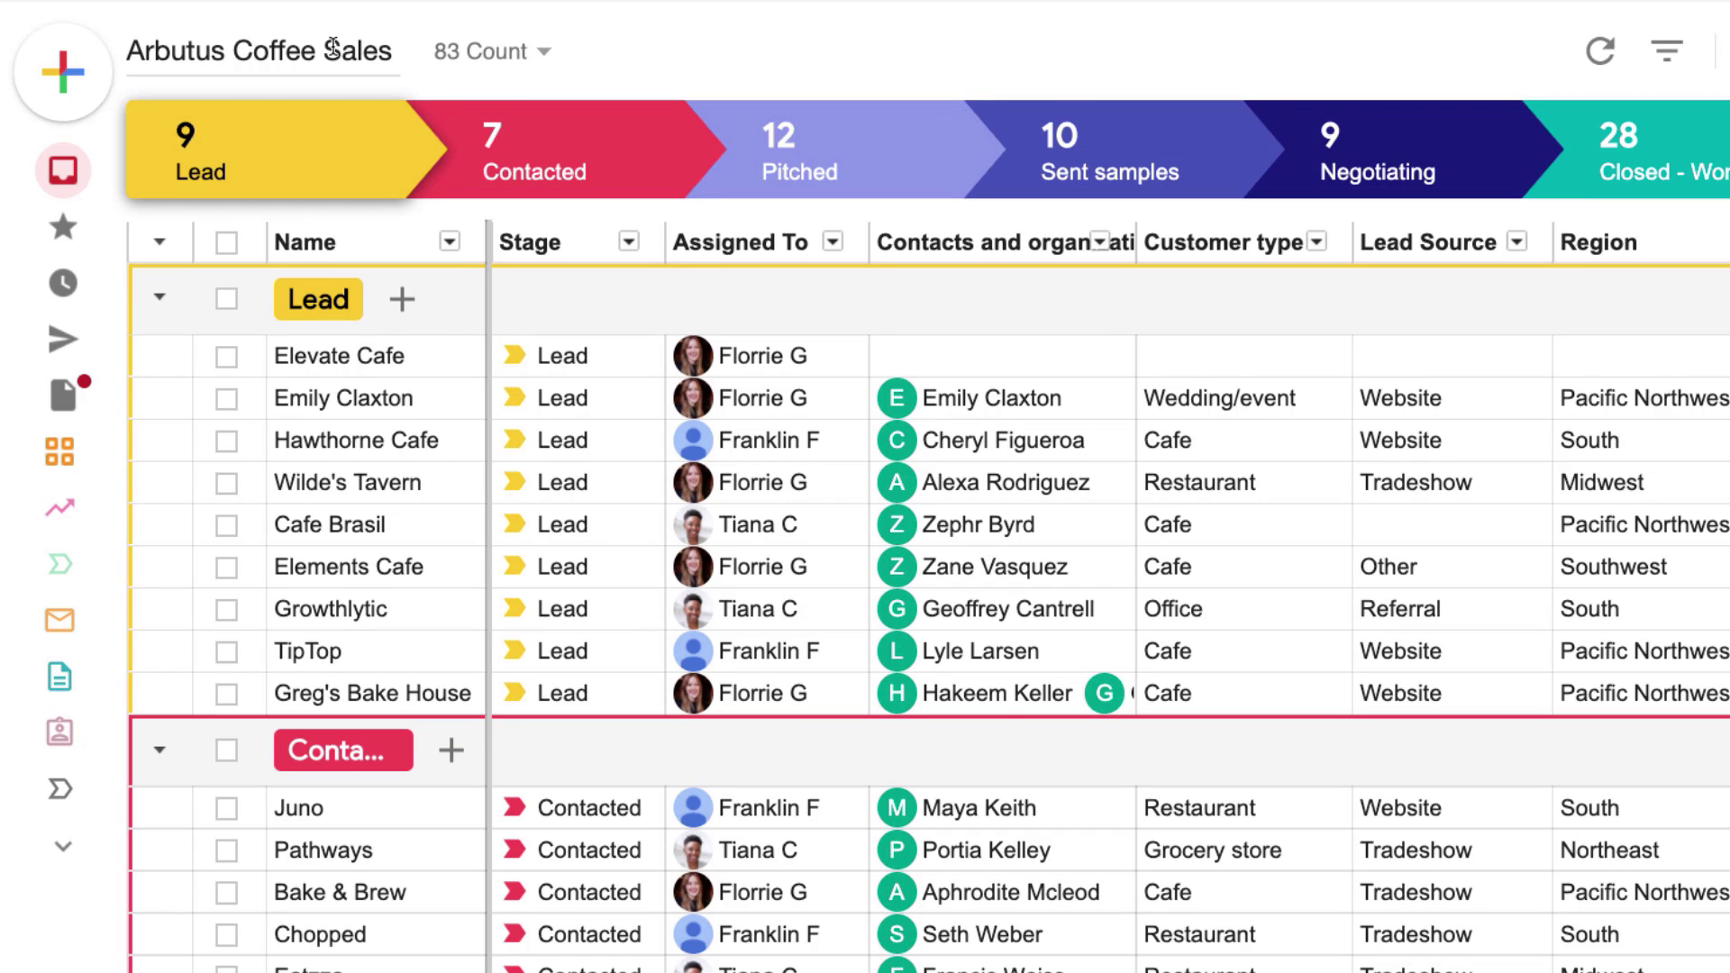
{"action": "scroll", "coordinate": [515, 410], "scroll_direction": "down", "scroll_amount": 4}
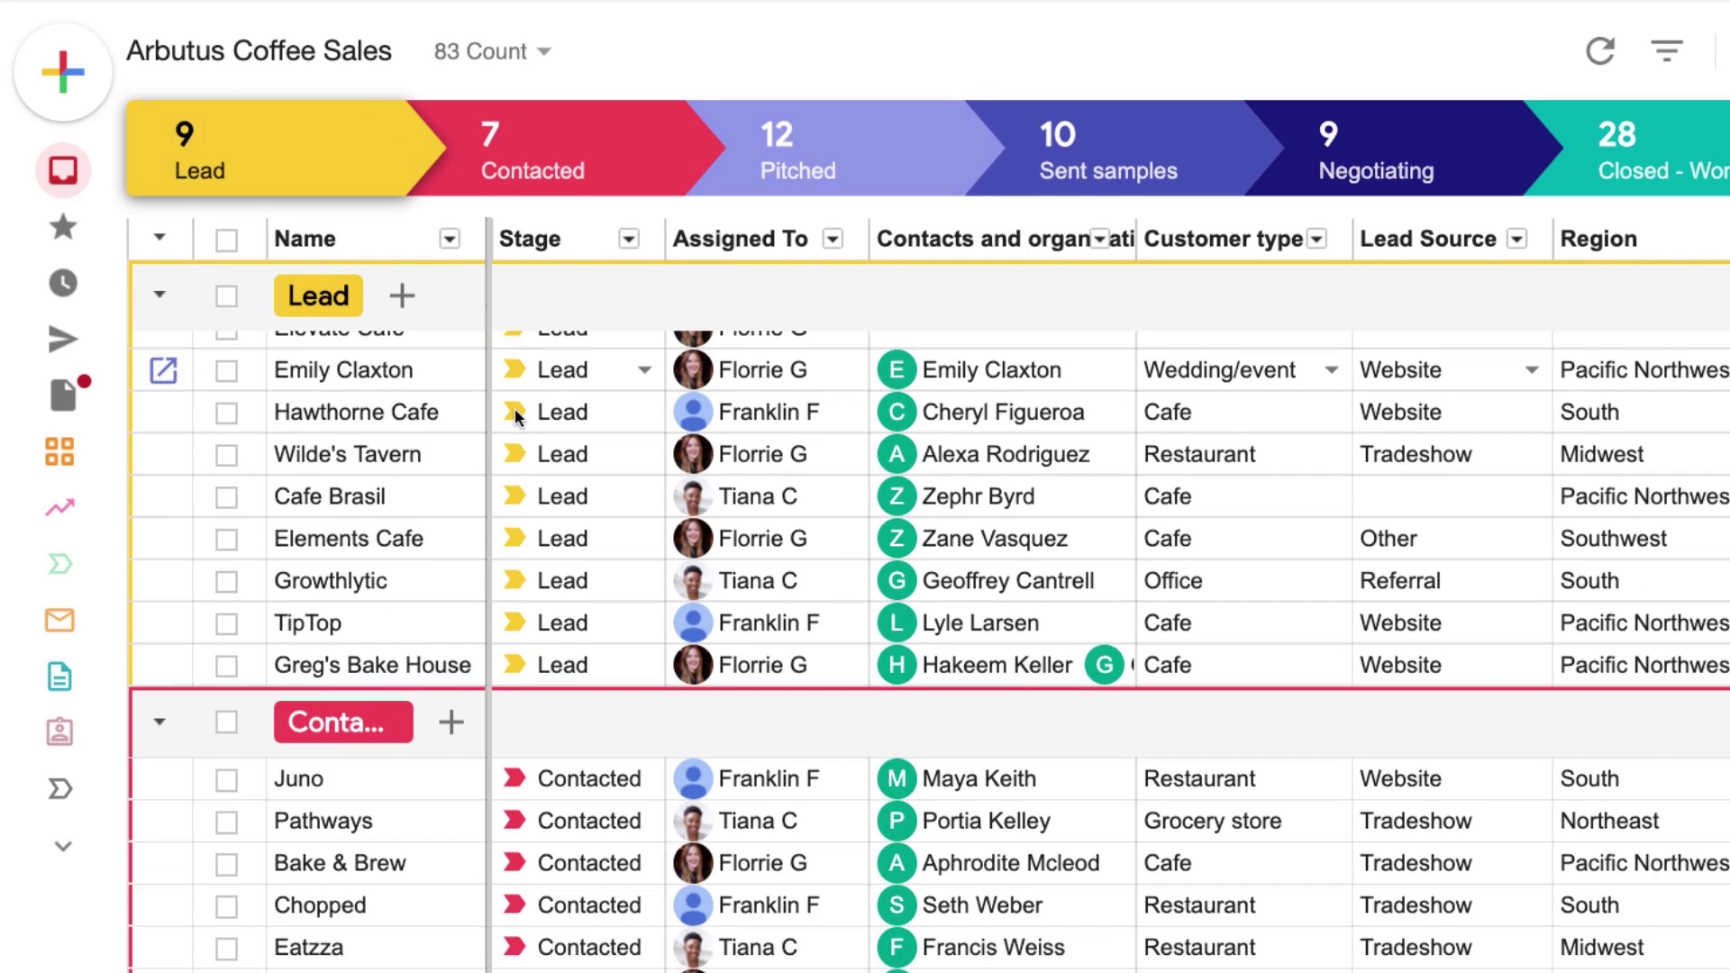
{"action": "scroll", "coordinate": [515, 408], "scroll_direction": "down", "scroll_amount": 5}
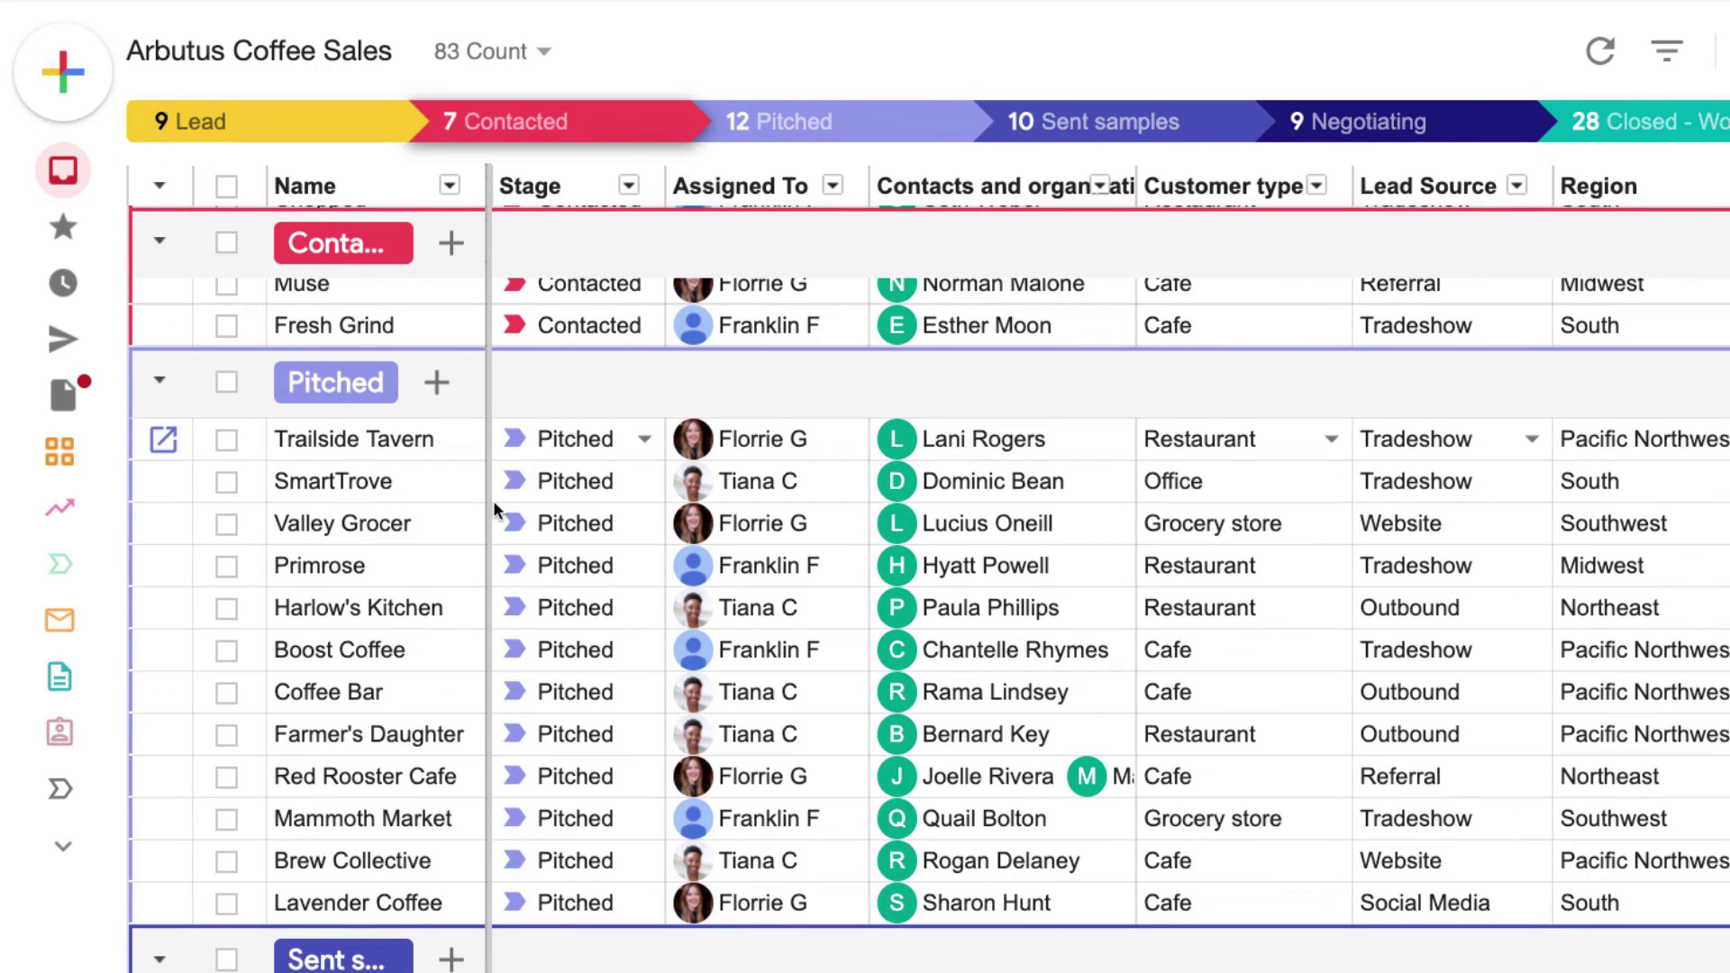
{"action": "left_click", "coordinate": [358, 786]}
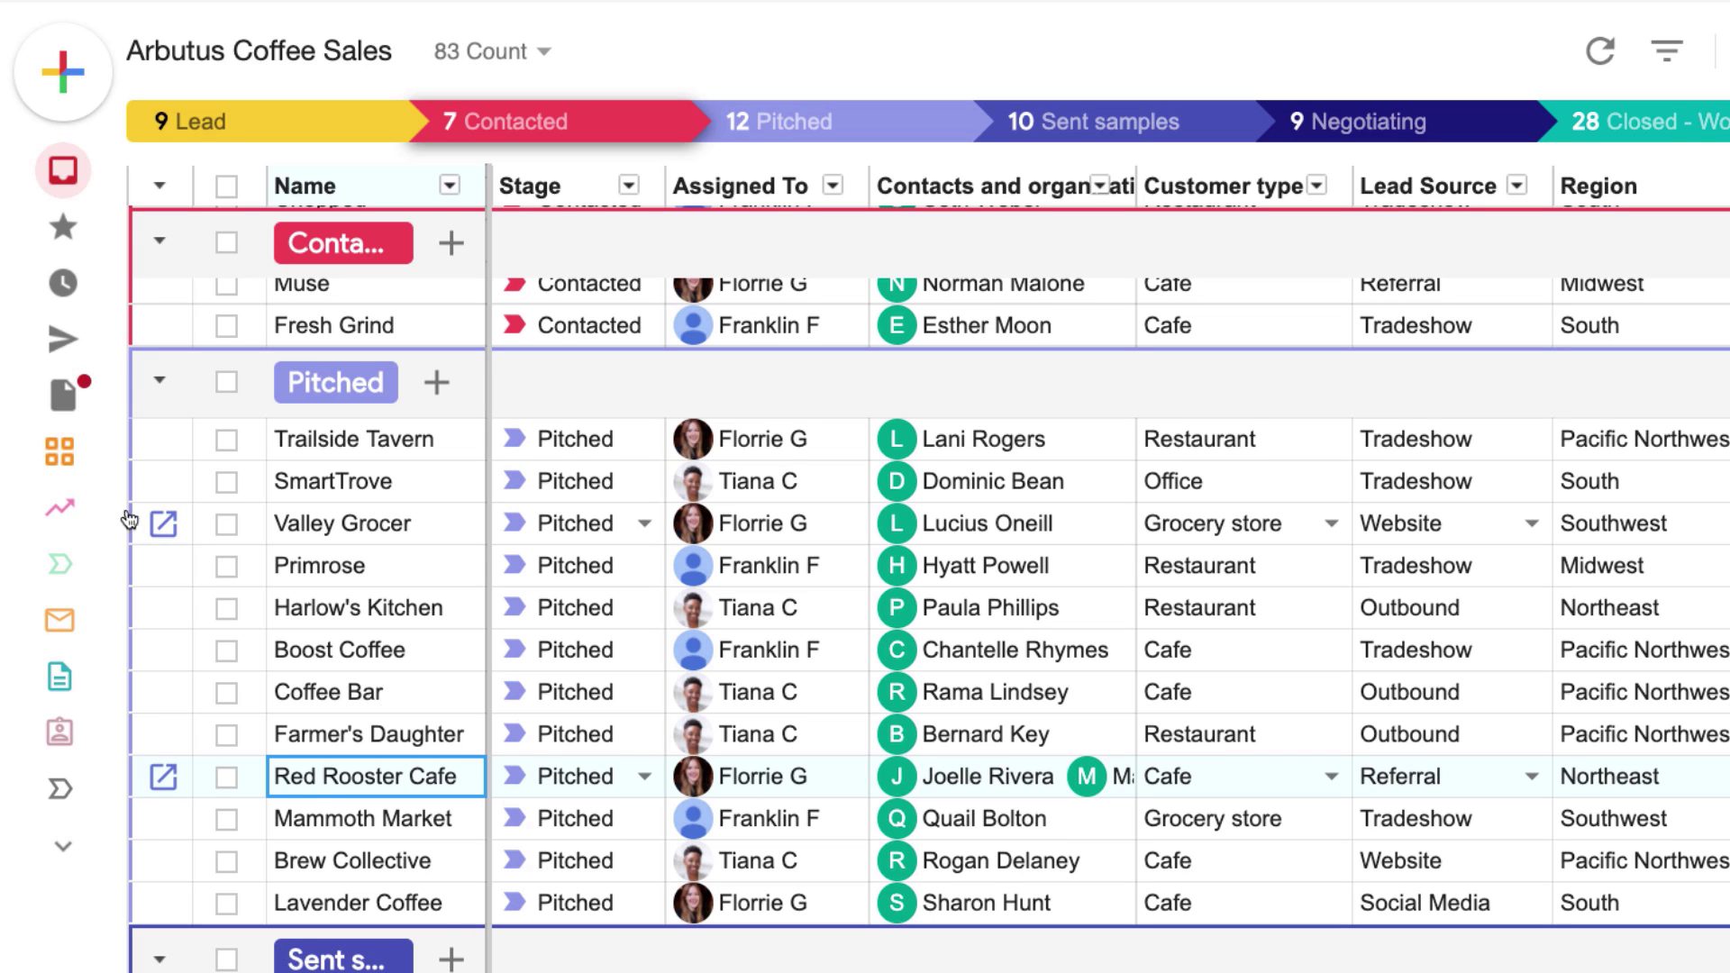
{"action": "mouse_move", "coordinate": [125, 514]}
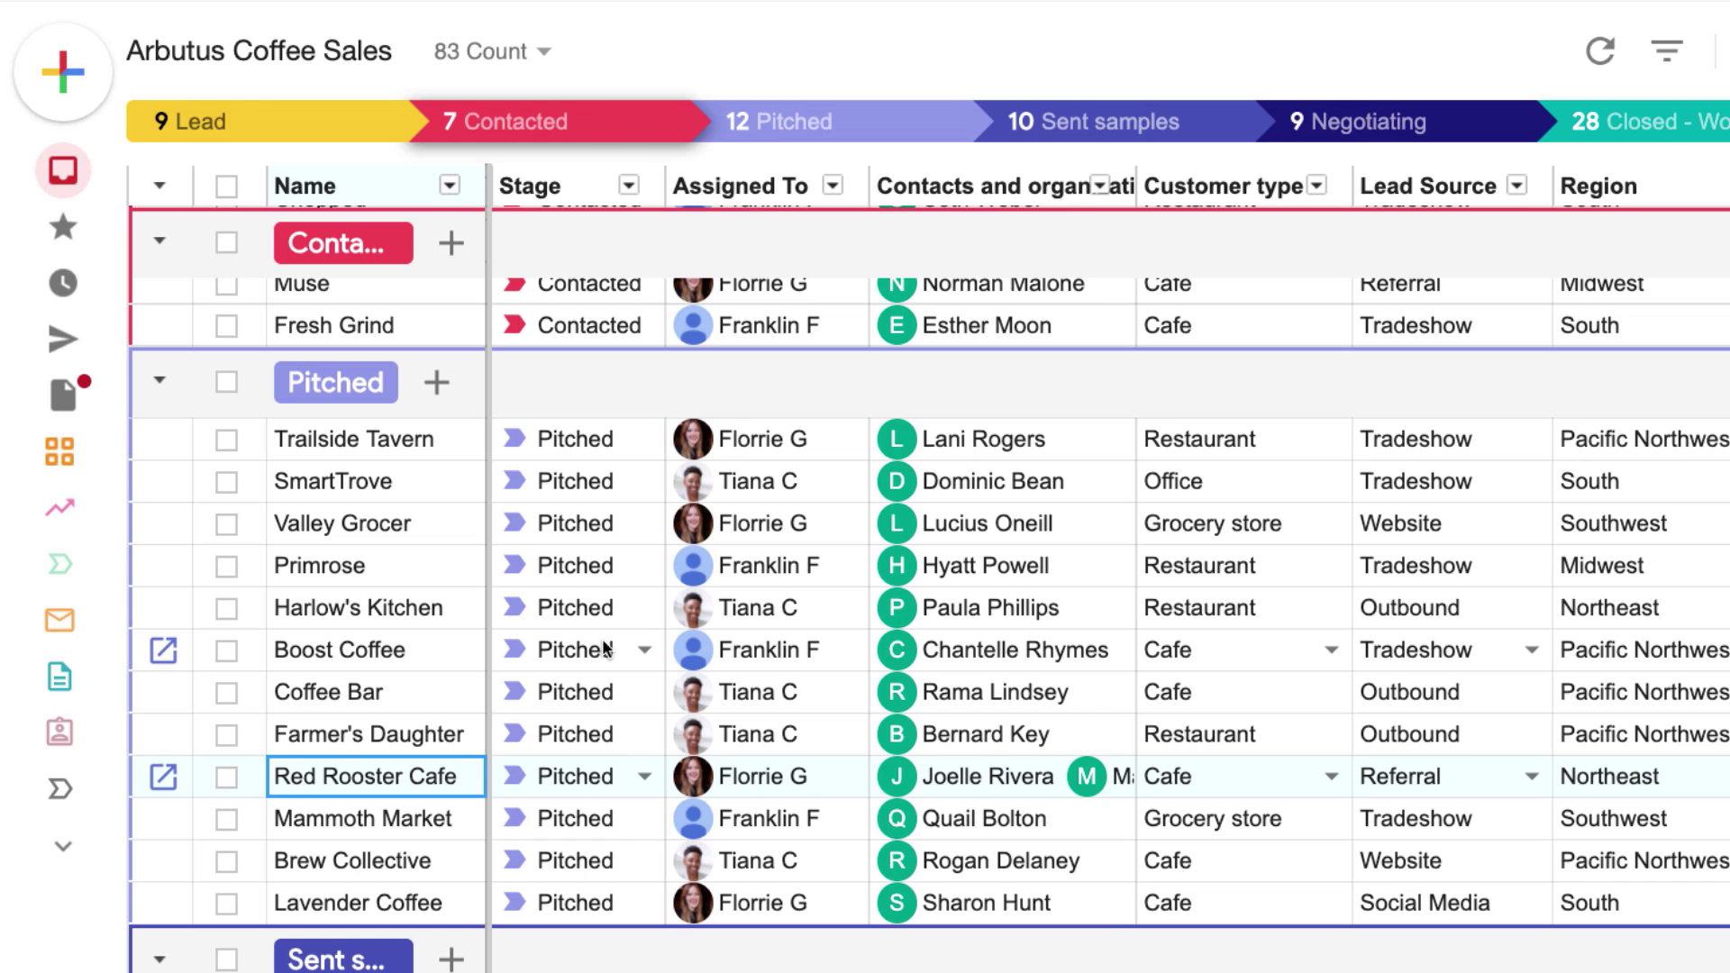
{"action": "scroll", "coordinate": [604, 649], "scroll_direction": "right", "scroll_amount": 5}
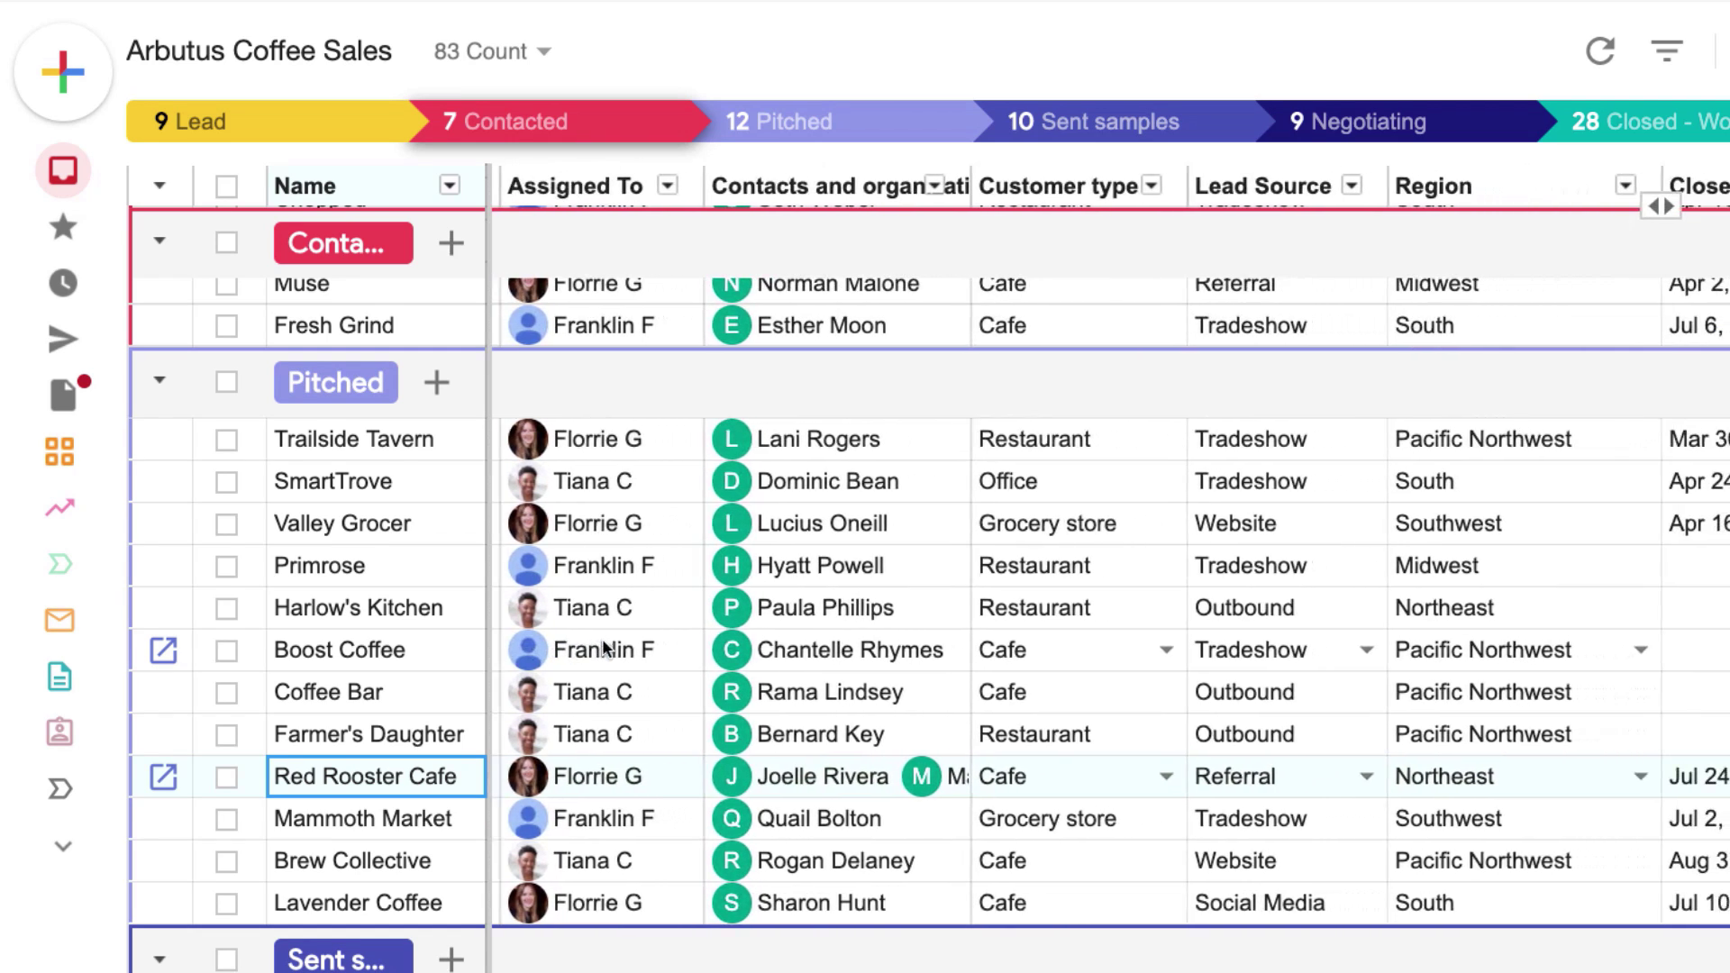
{"action": "scroll", "coordinate": [604, 649], "scroll_direction": "right", "scroll_amount": 10}
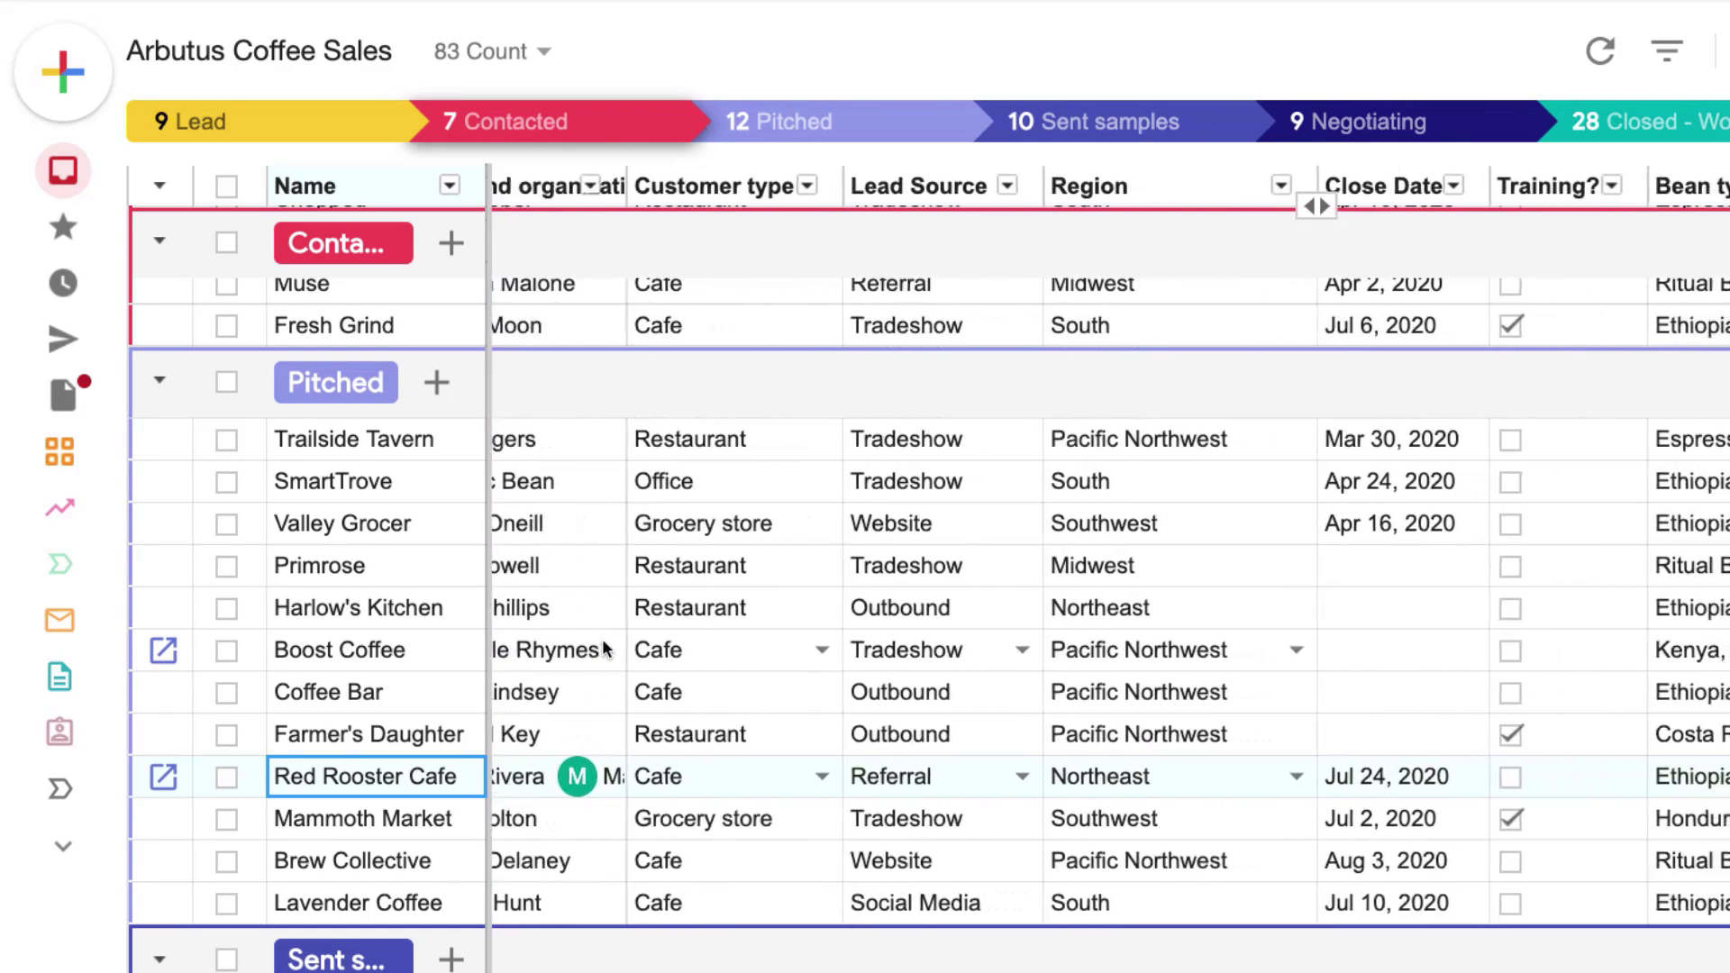
{"action": "scroll", "coordinate": [602, 649], "scroll_direction": "right", "scroll_amount": 5}
{"action": "left_click", "coordinate": [977, 775]}
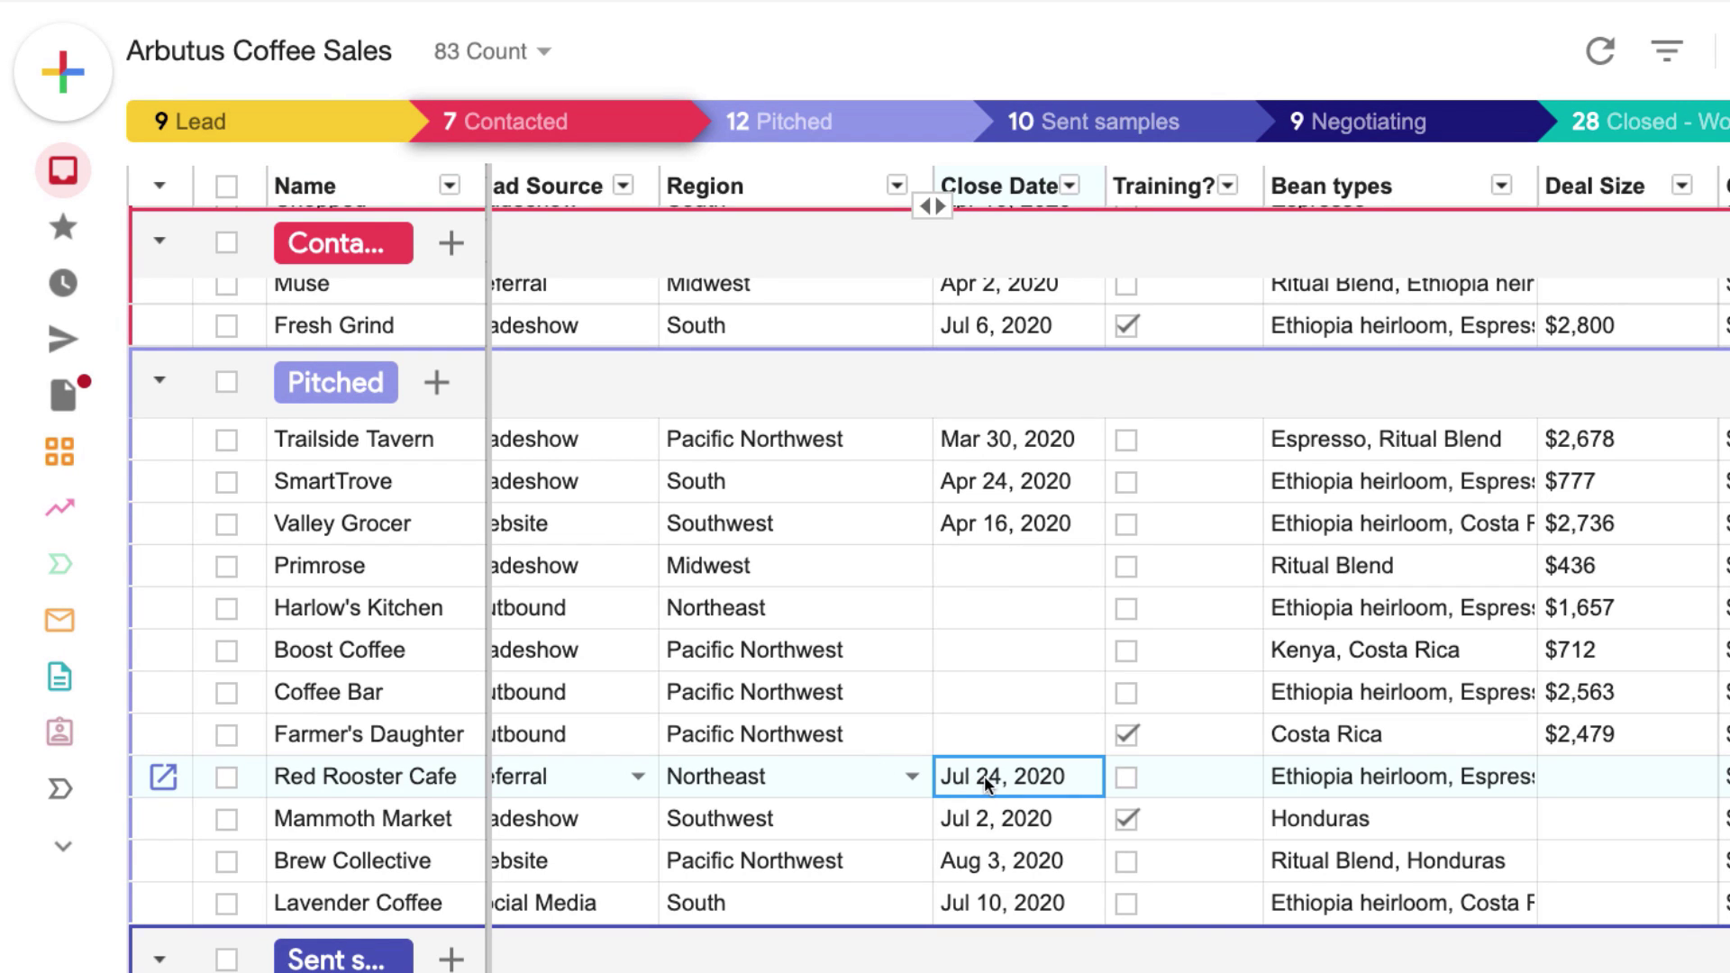
{"action": "scroll", "coordinate": [1025, 786], "scroll_direction": "right", "scroll_amount": 7}
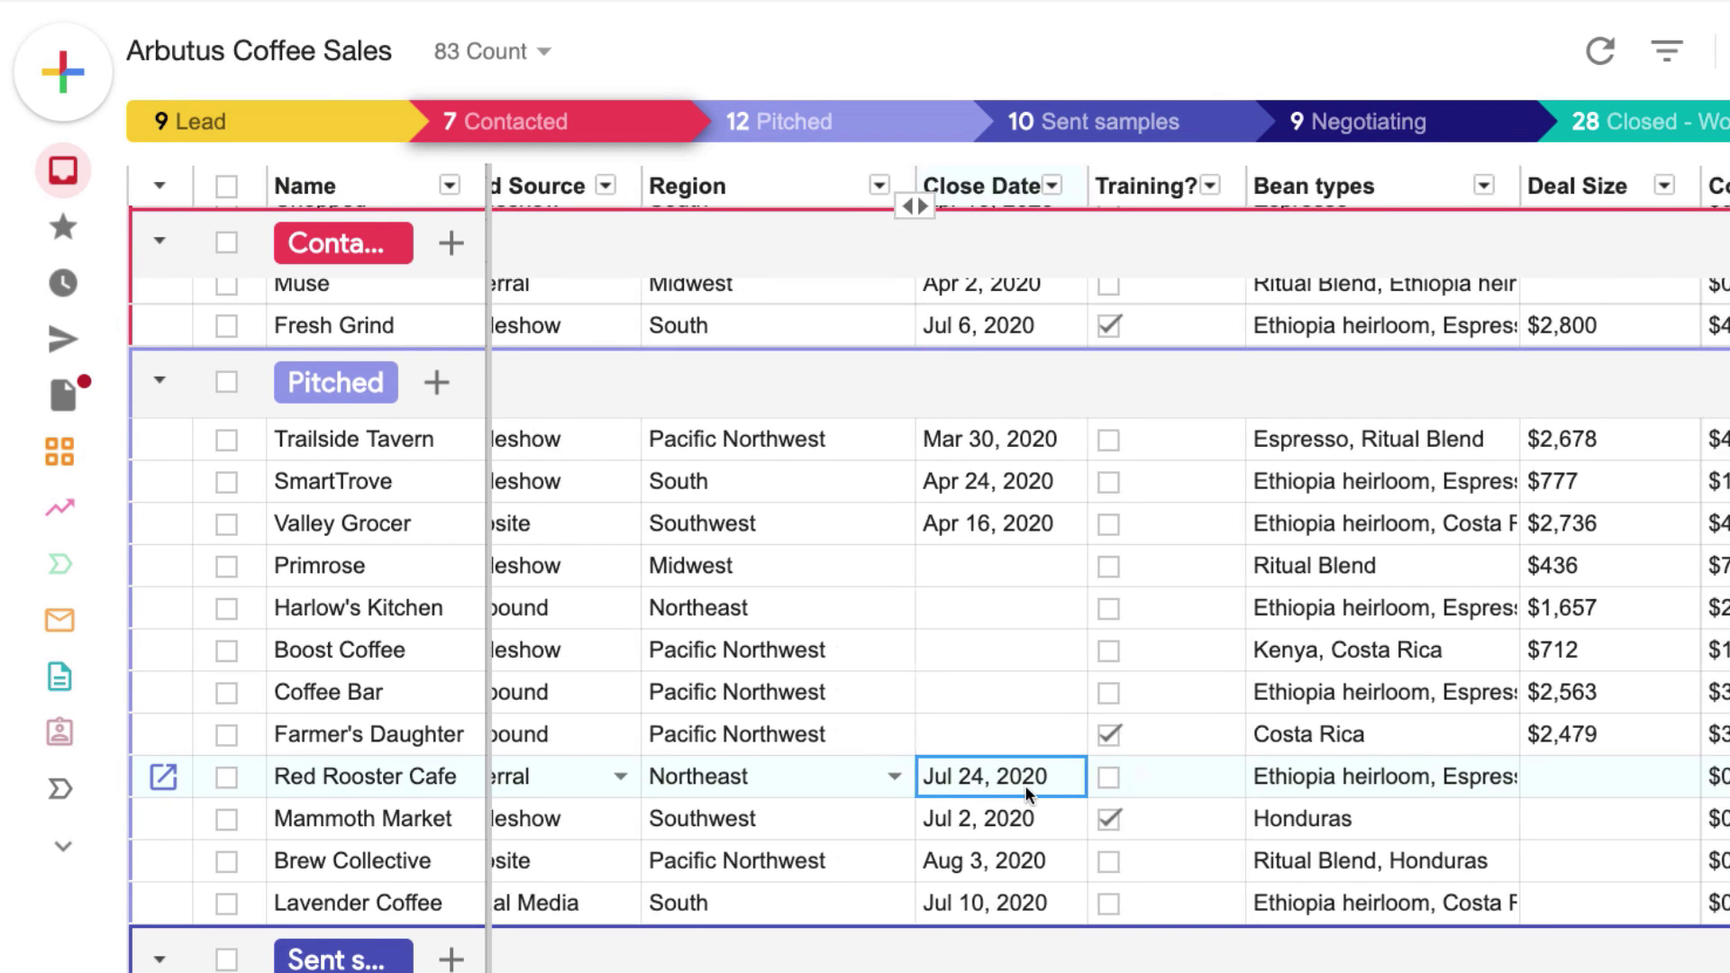
{"action": "scroll", "coordinate": [1025, 786], "scroll_direction": "right", "scroll_amount": 8}
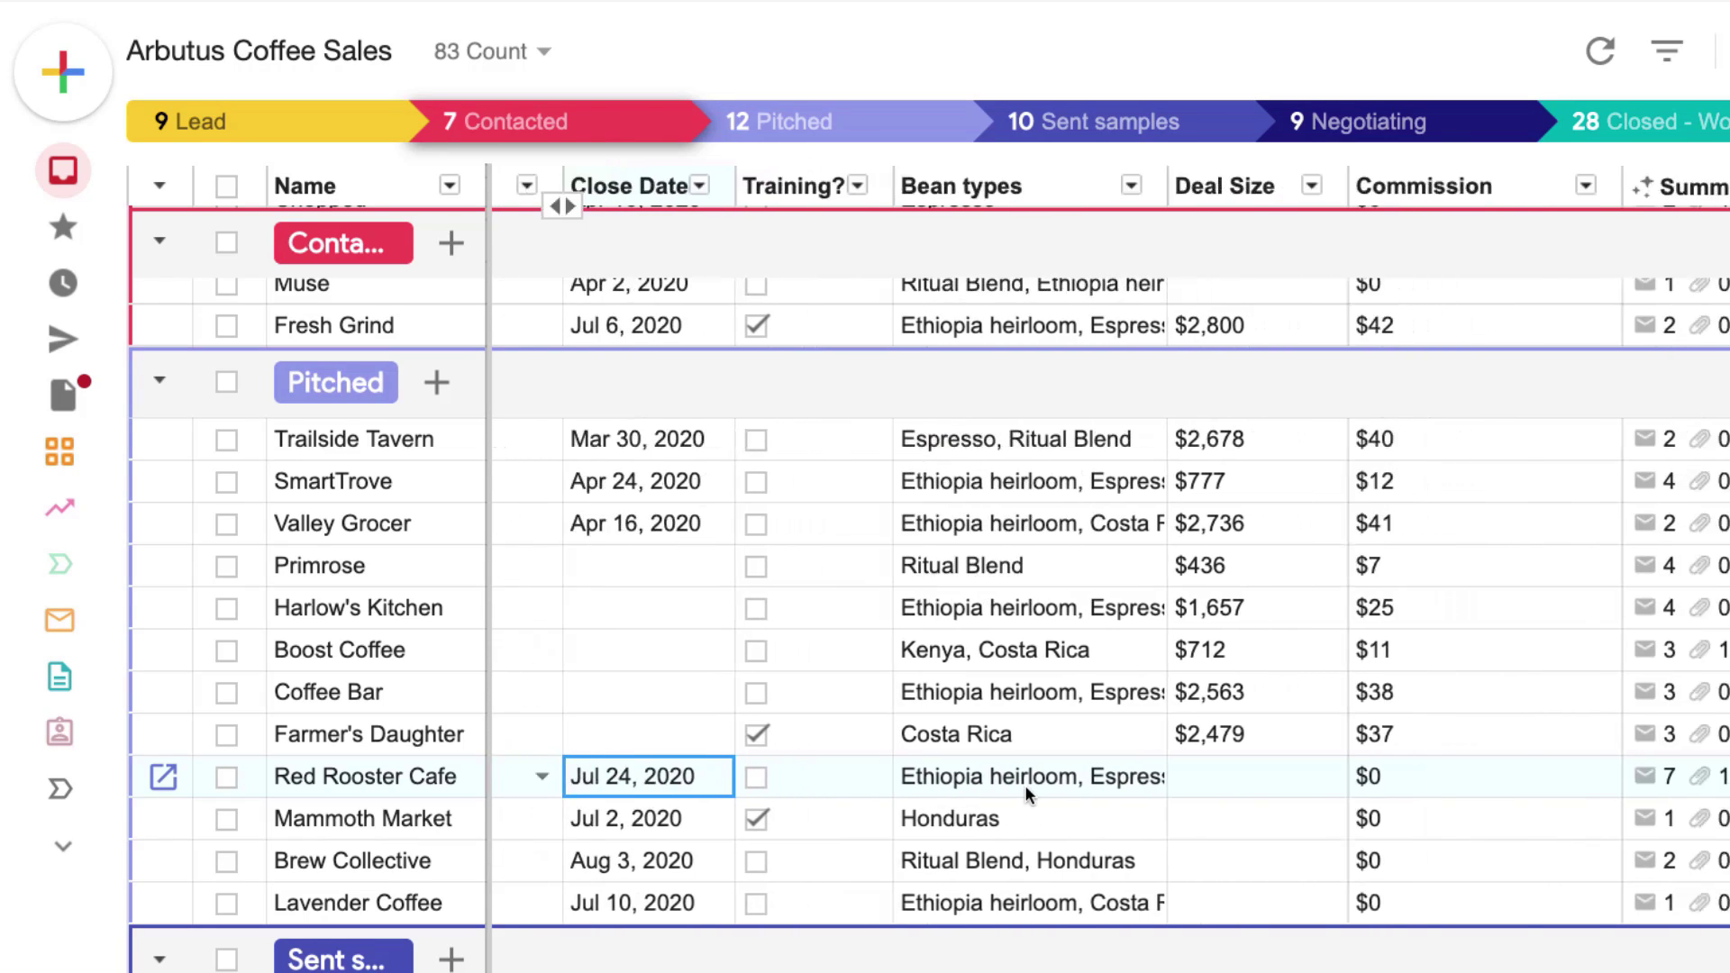
{"action": "scroll", "coordinate": [1024, 785], "scroll_direction": "right", "scroll_amount": 12}
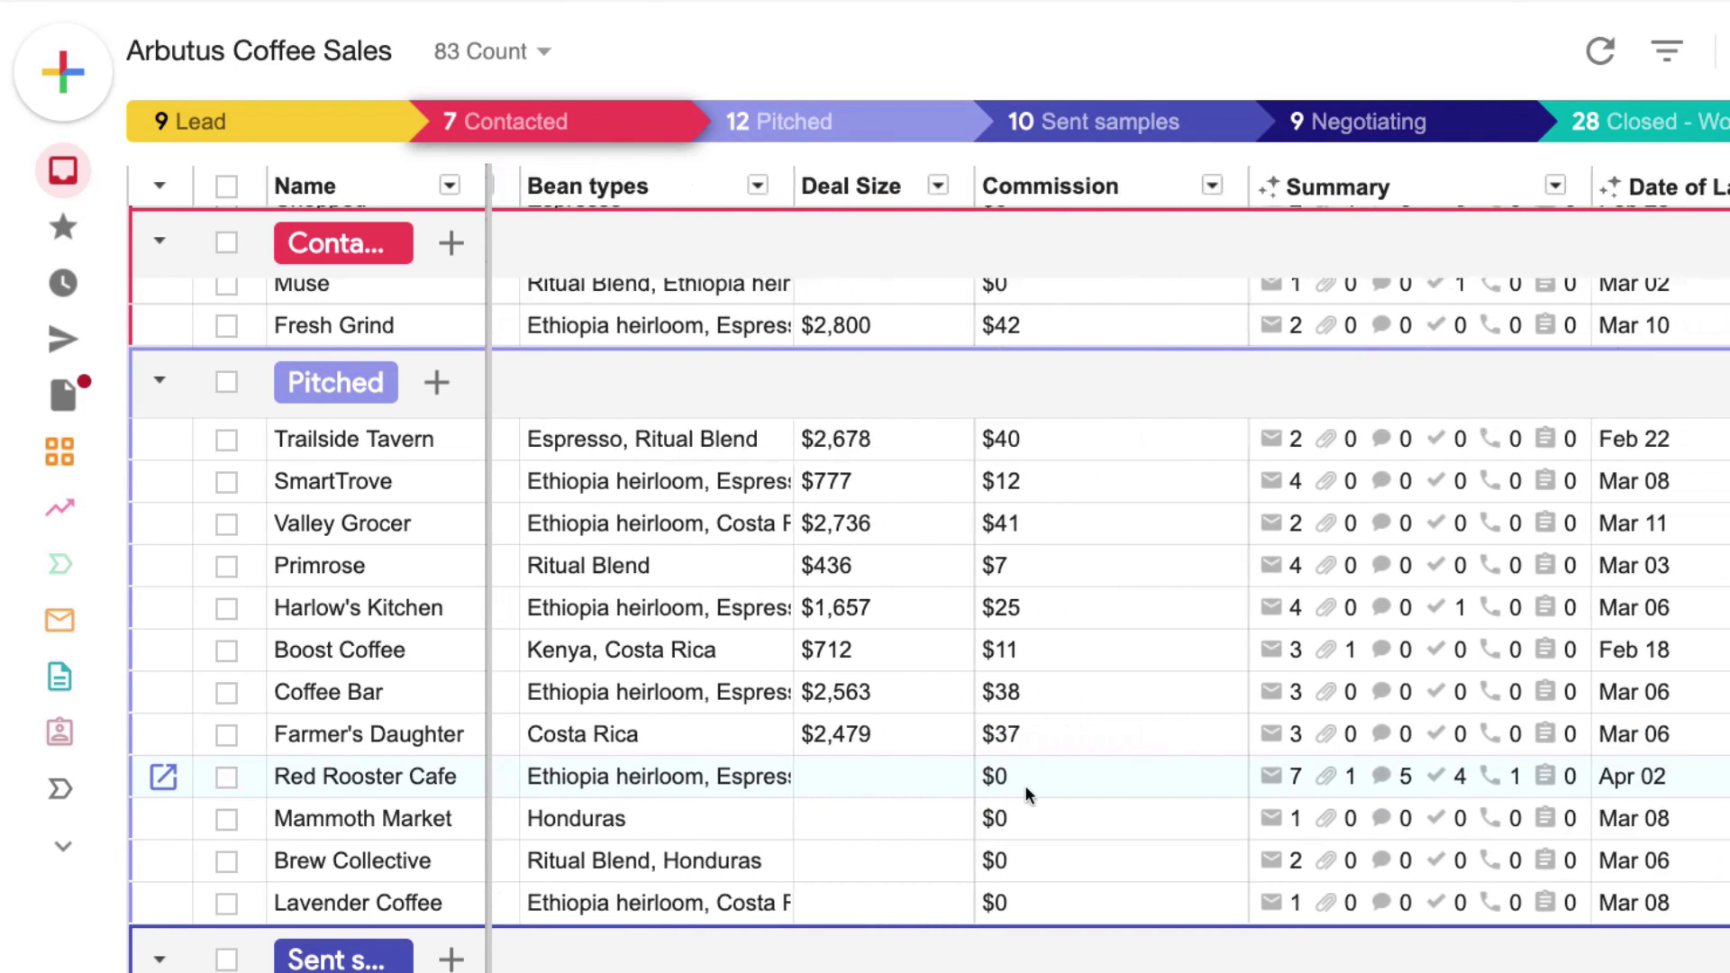
{"action": "scroll", "coordinate": [1025, 785], "scroll_direction": "right", "scroll_amount": 10}
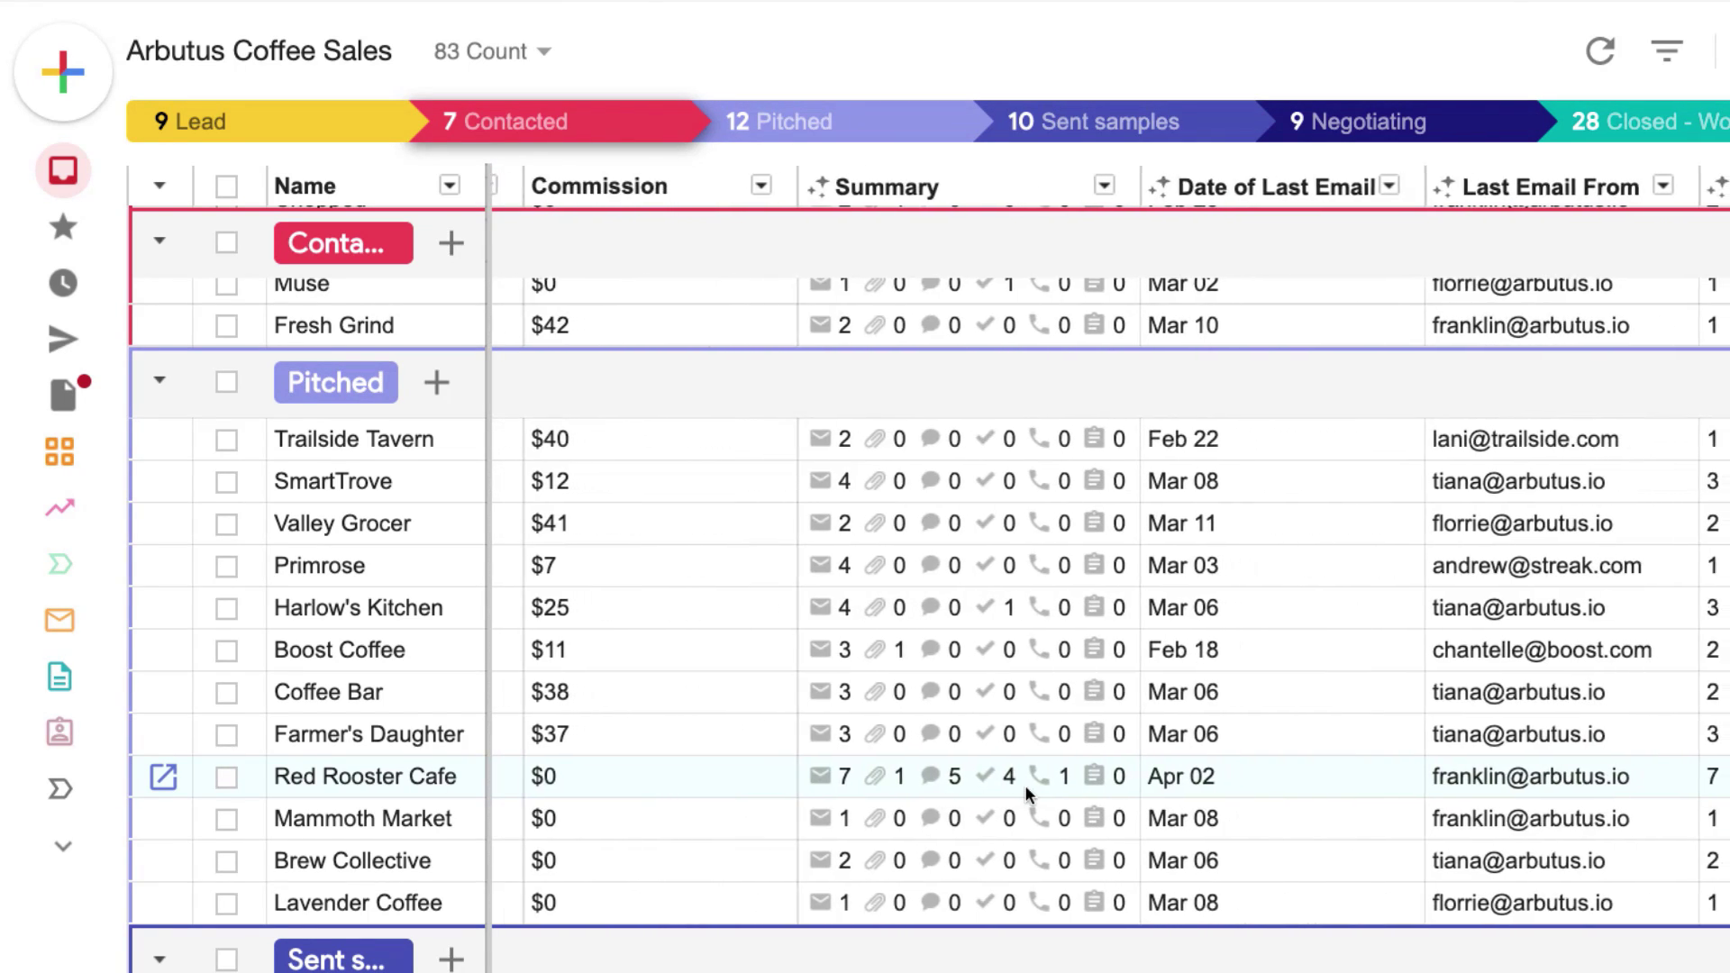
{"action": "scroll", "coordinate": [1024, 786], "scroll_direction": "right", "scroll_amount": 5}
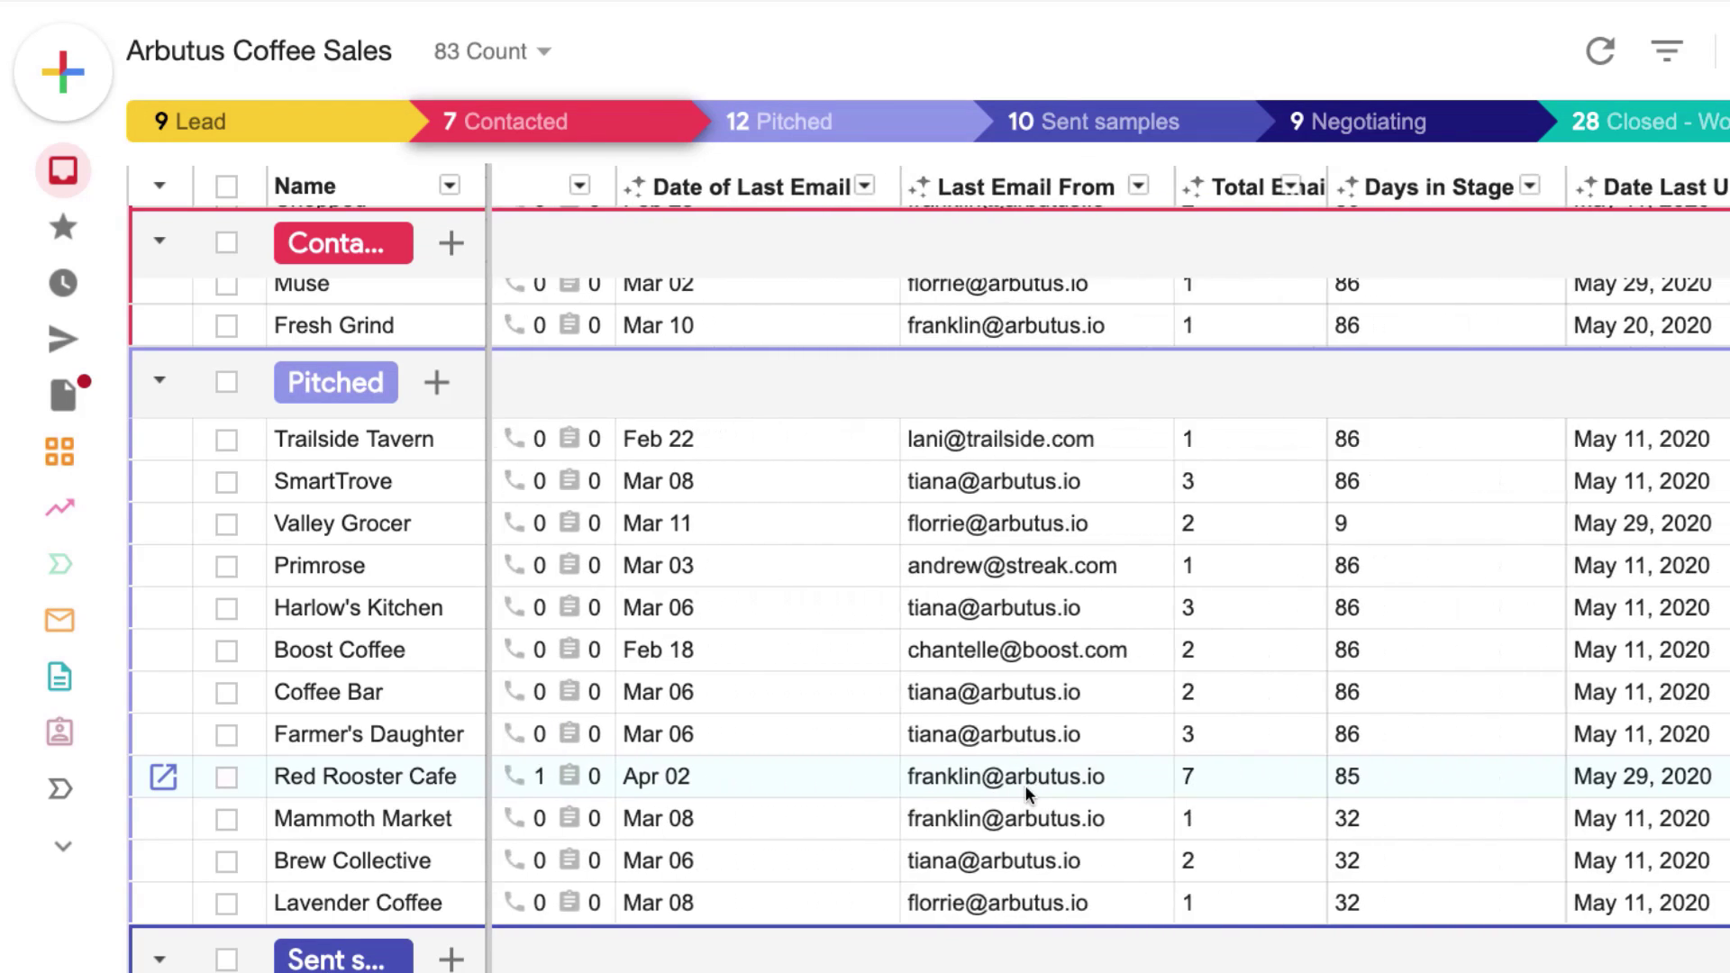
{"action": "scroll", "coordinate": [1024, 786], "scroll_direction": "left", "scroll_amount": 3}
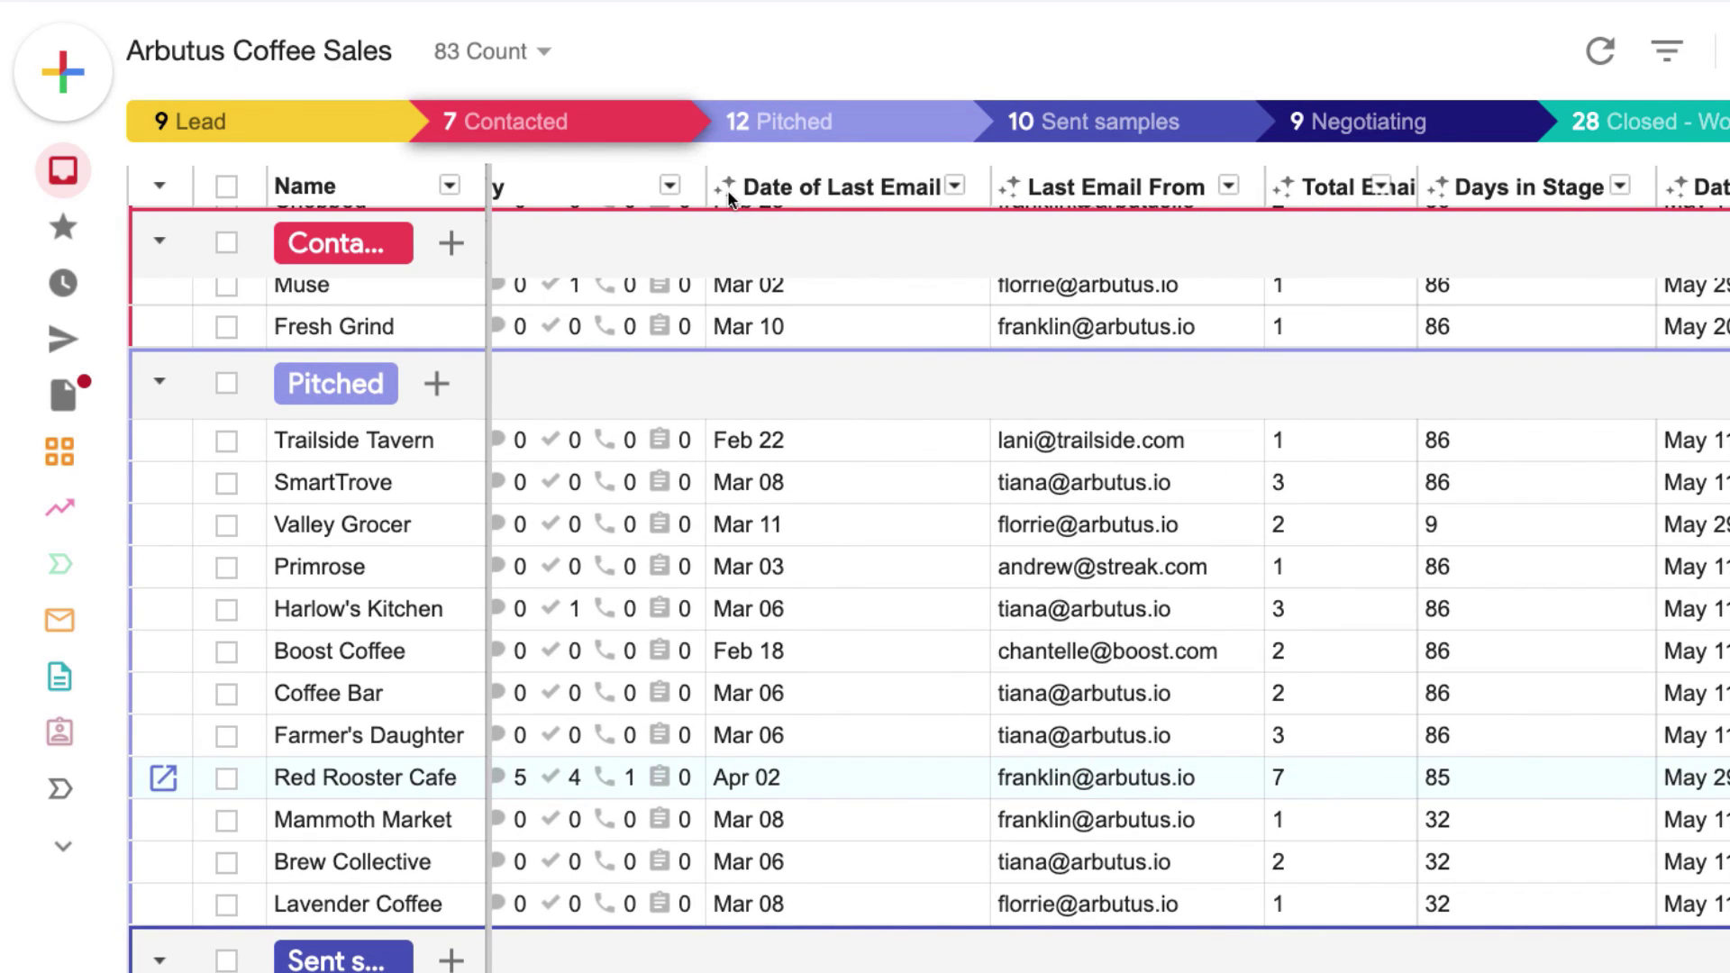
{"action": "left_click", "coordinate": [729, 195]}
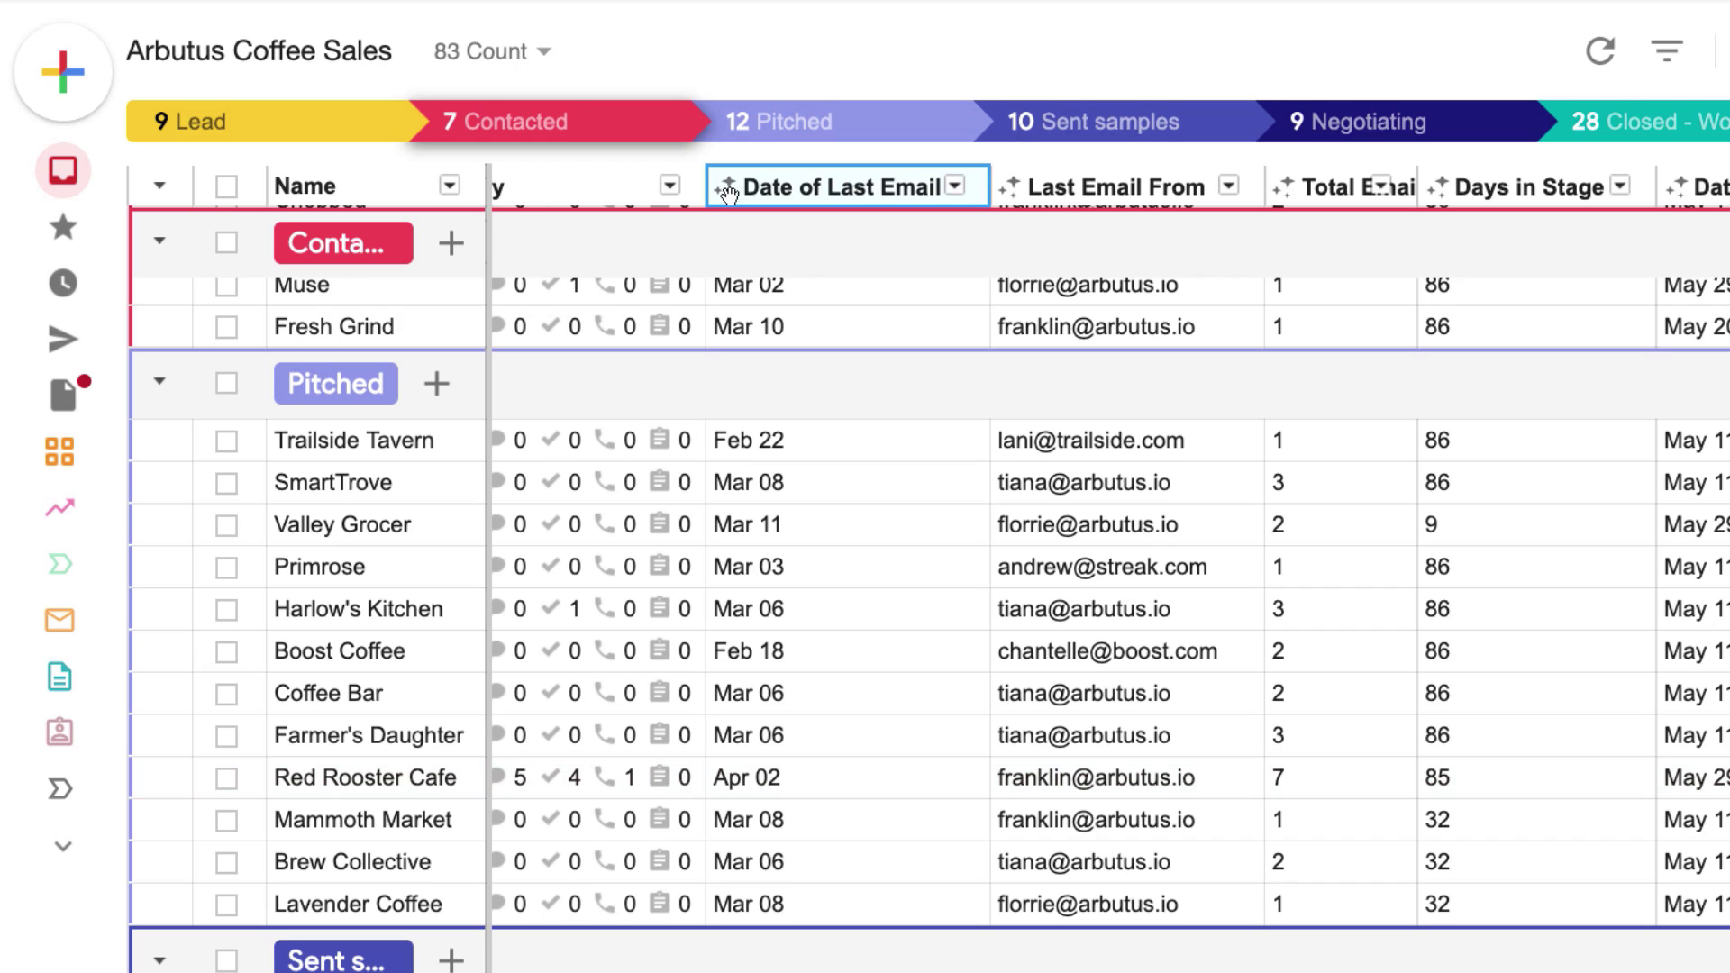
{"action": "left_click", "coordinate": [1014, 200]}
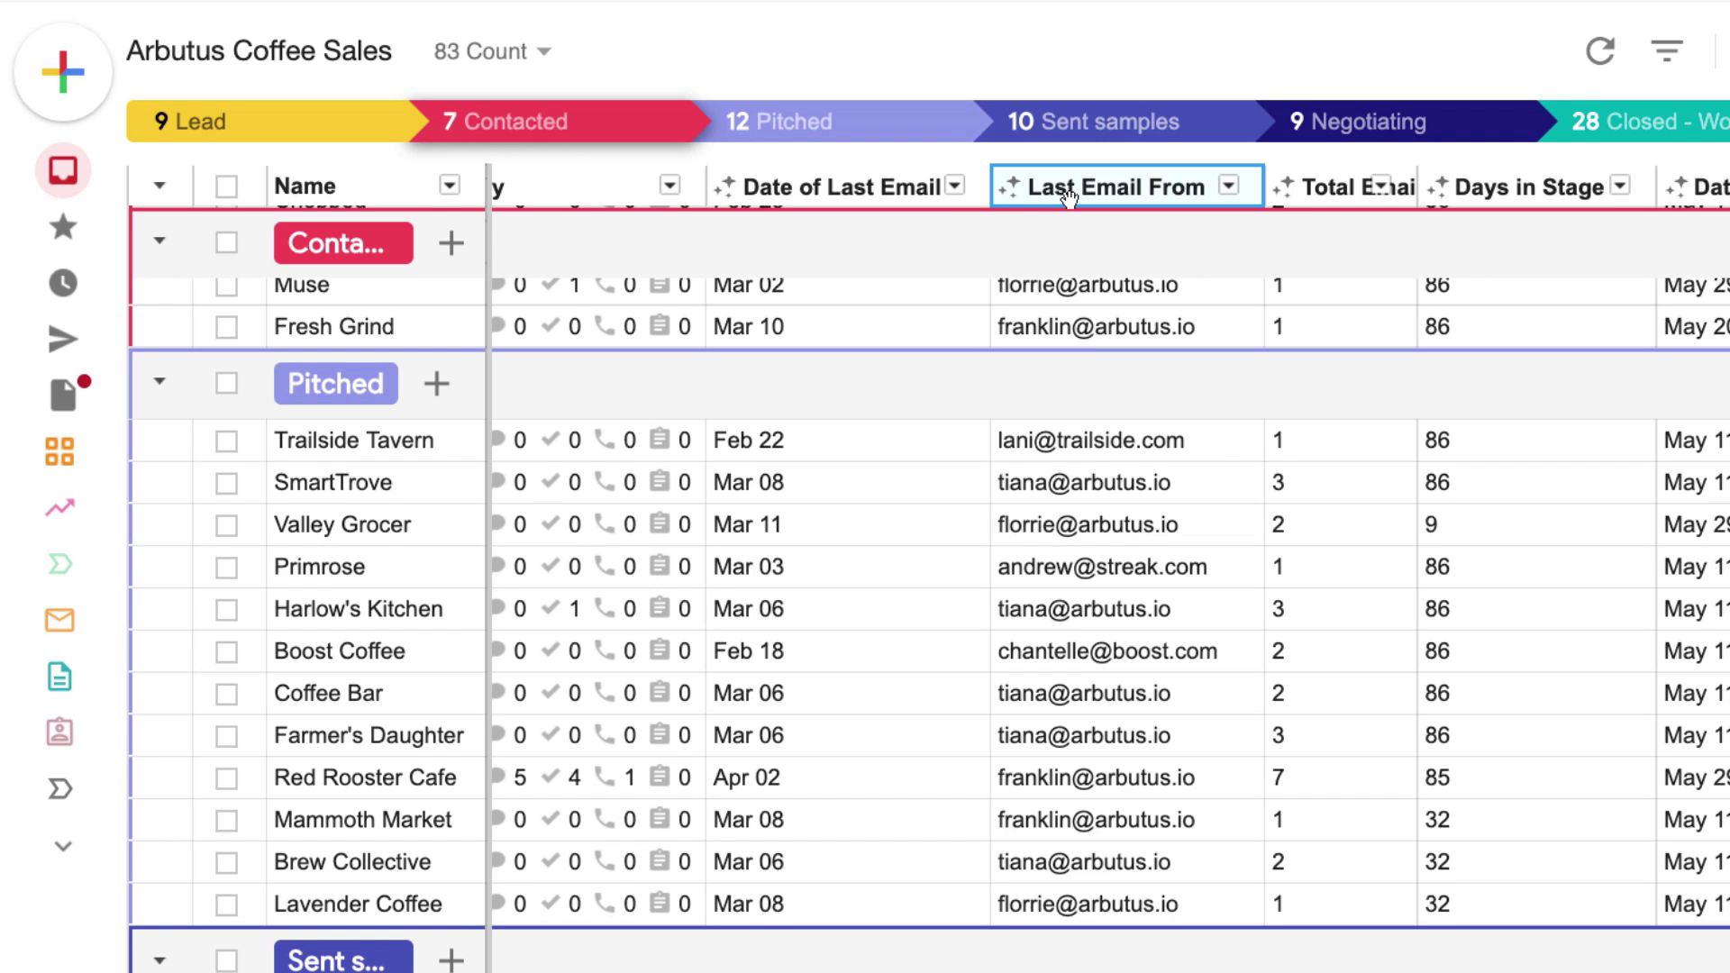
{"action": "left_click", "coordinate": [876, 193]}
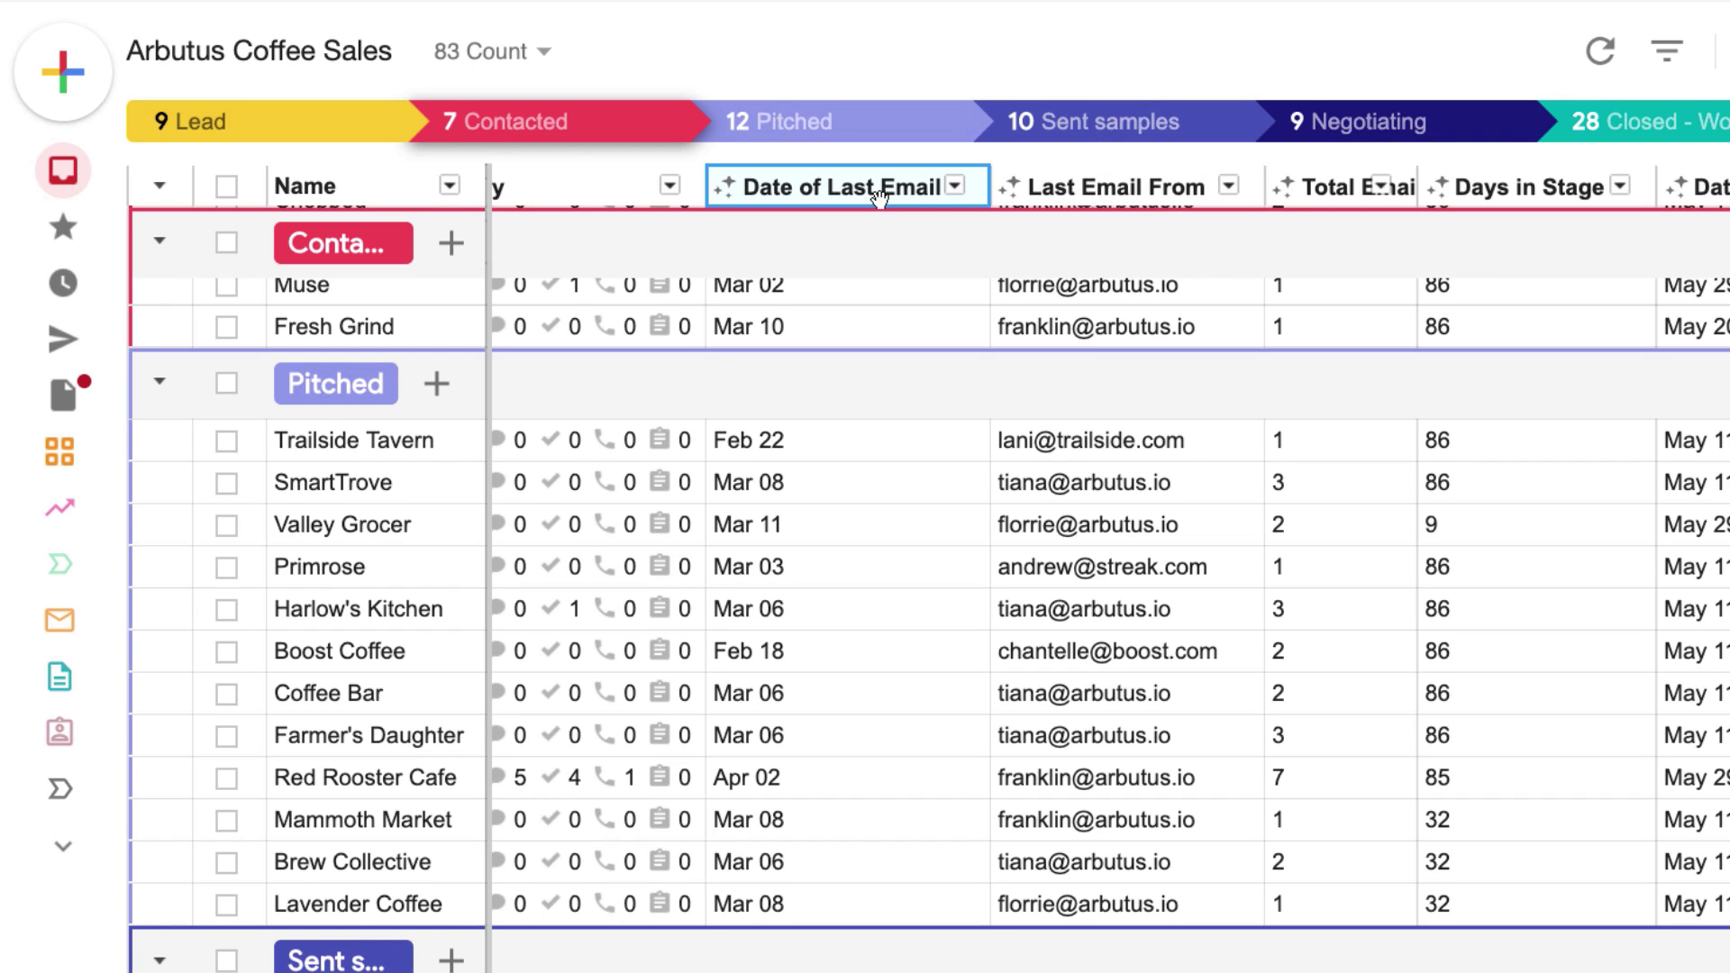
{"action": "left_click", "coordinate": [1301, 194]}
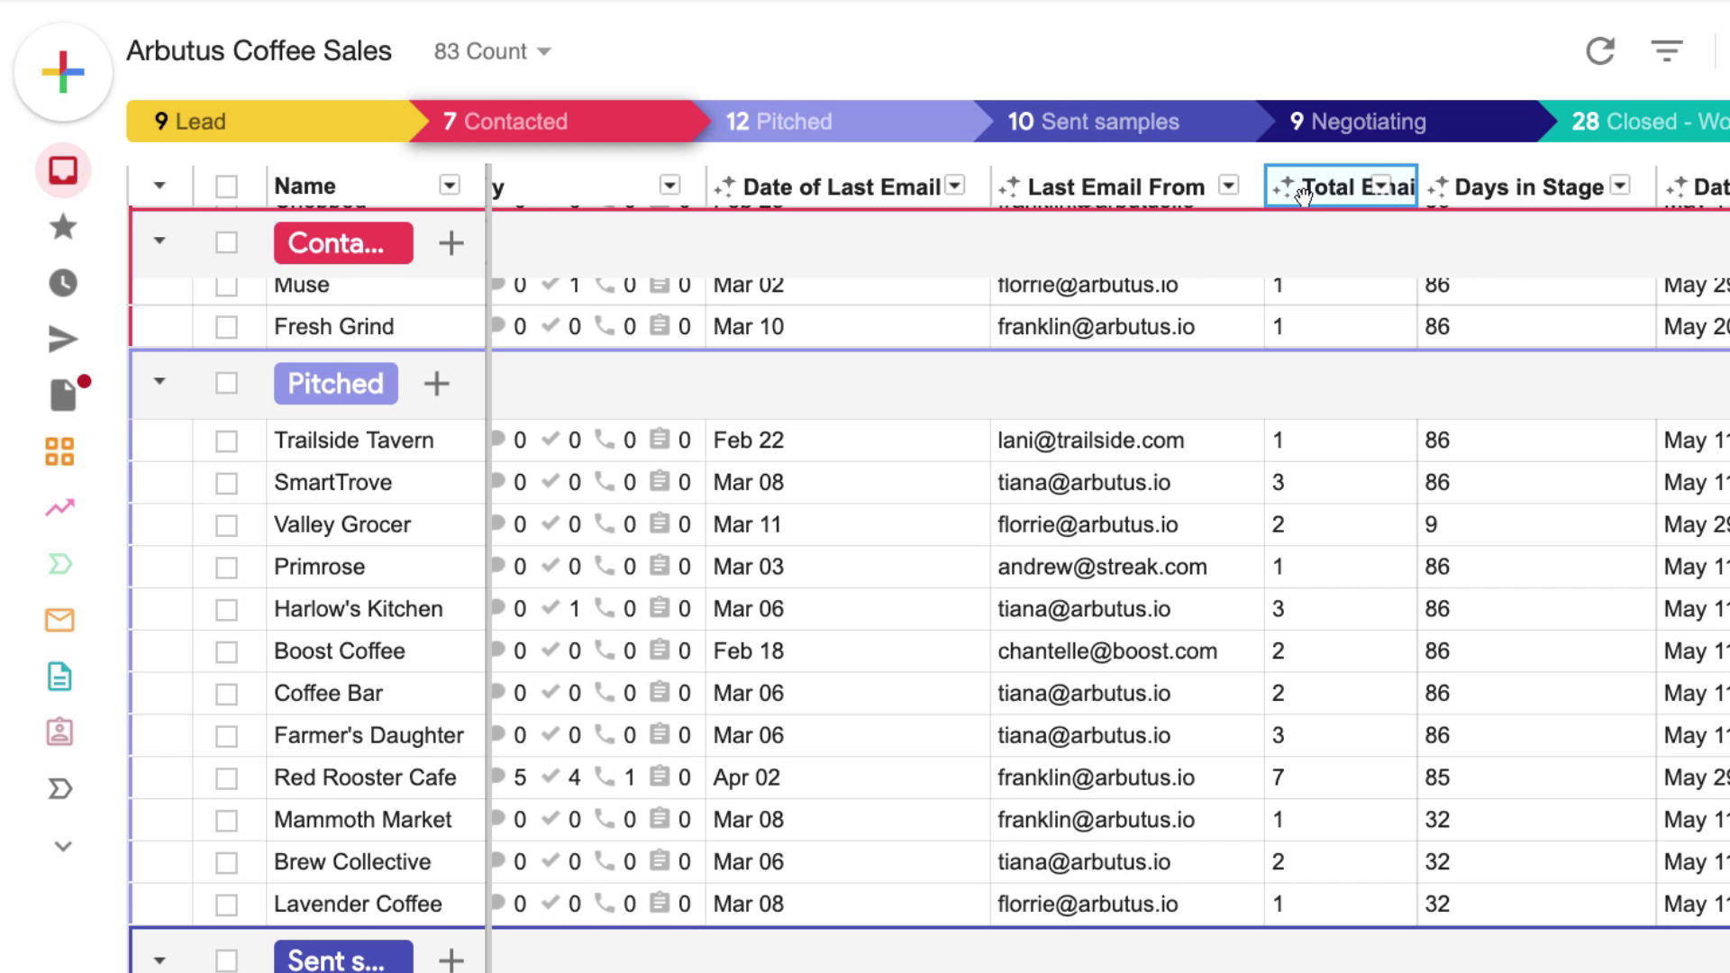
{"action": "left_click", "coordinate": [1485, 196]}
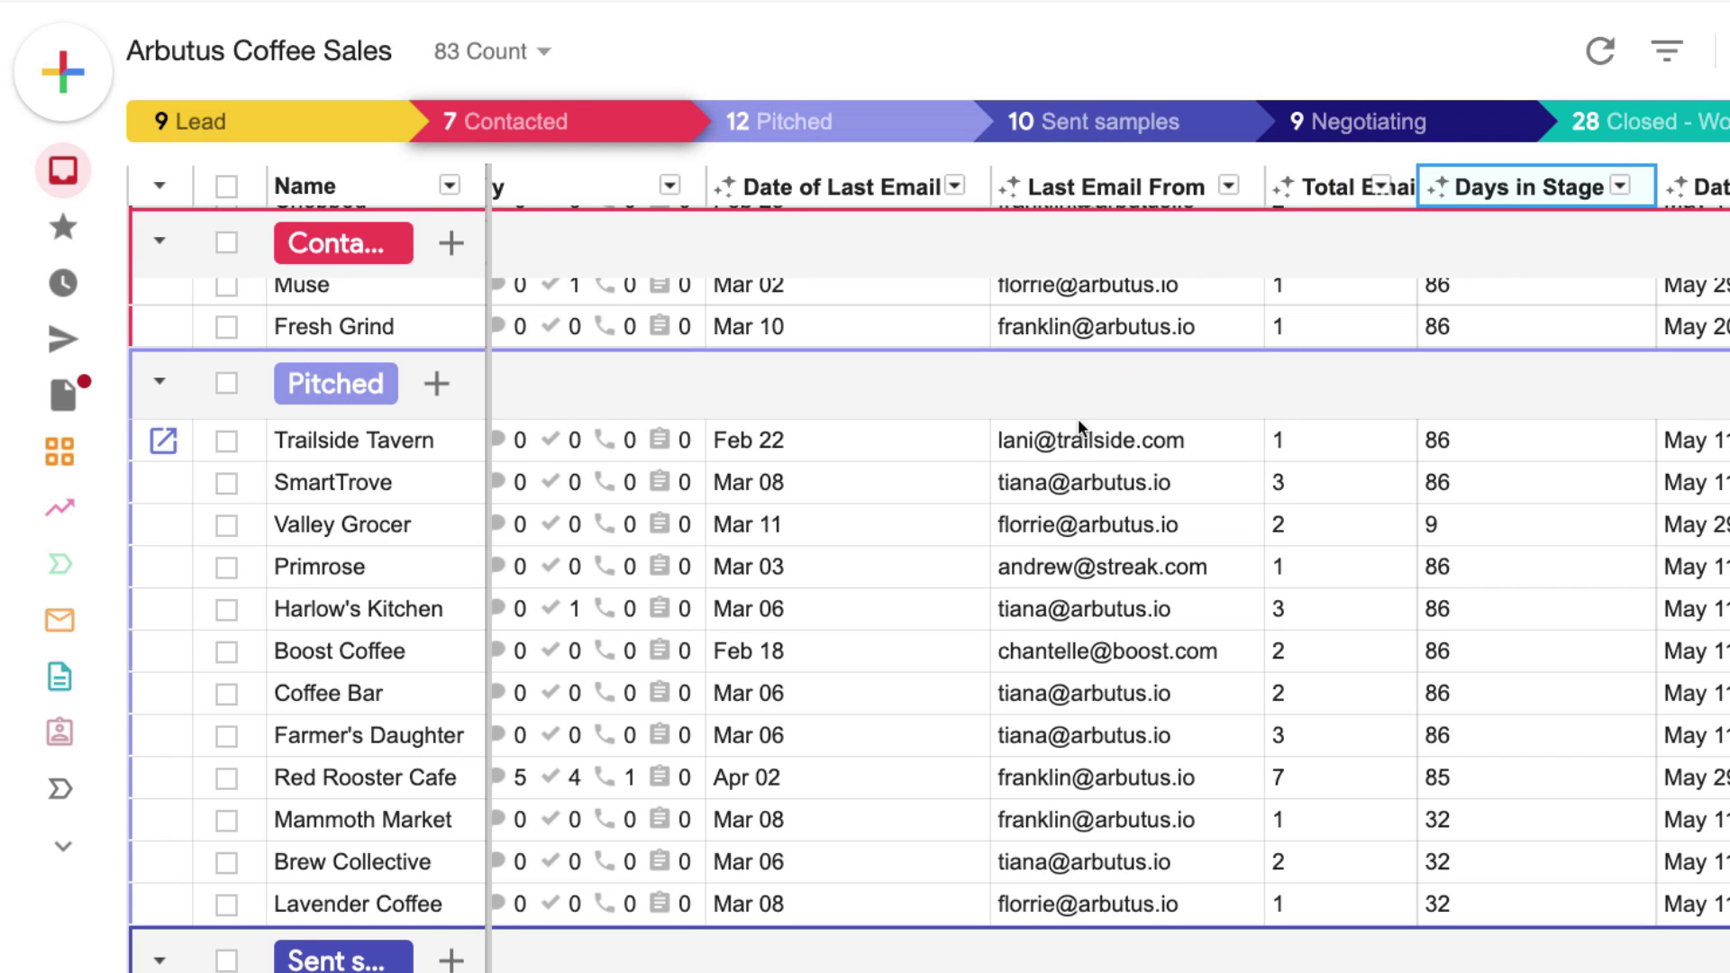
{"action": "scroll", "coordinate": [1078, 419], "scroll_direction": "left", "scroll_amount": 3}
{"action": "scroll", "coordinate": [1078, 418], "scroll_direction": "left", "scroll_amount": 2}
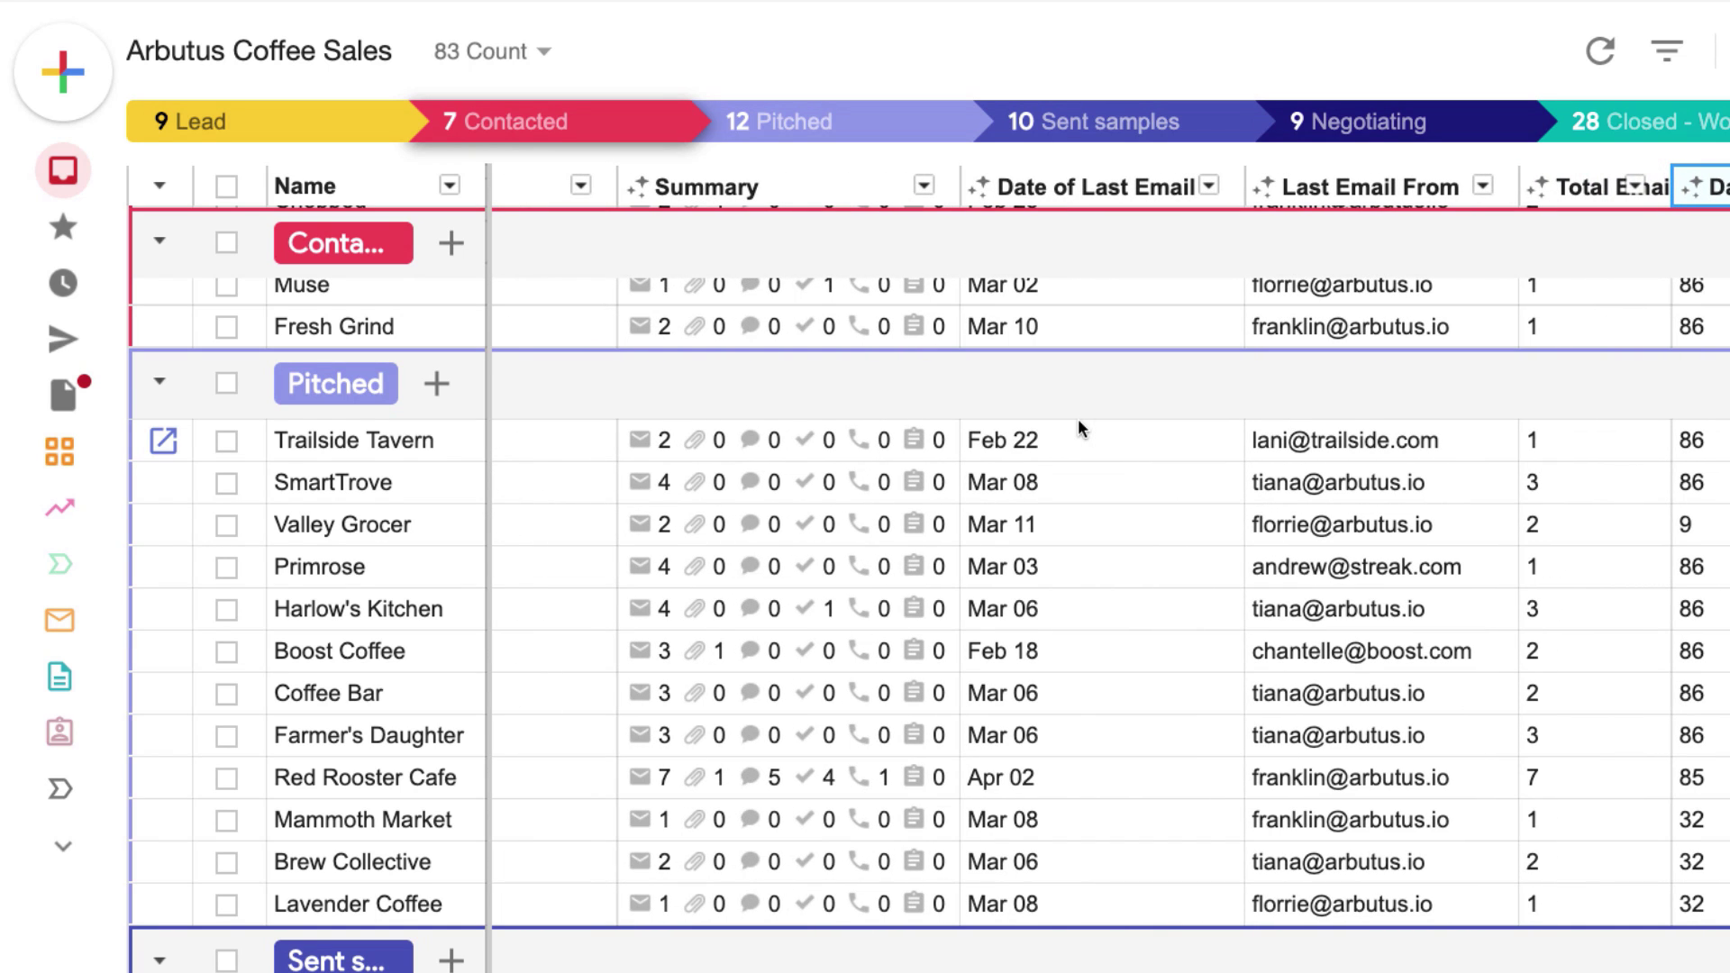
{"action": "scroll", "coordinate": [1078, 419], "scroll_direction": "left", "scroll_amount": 10}
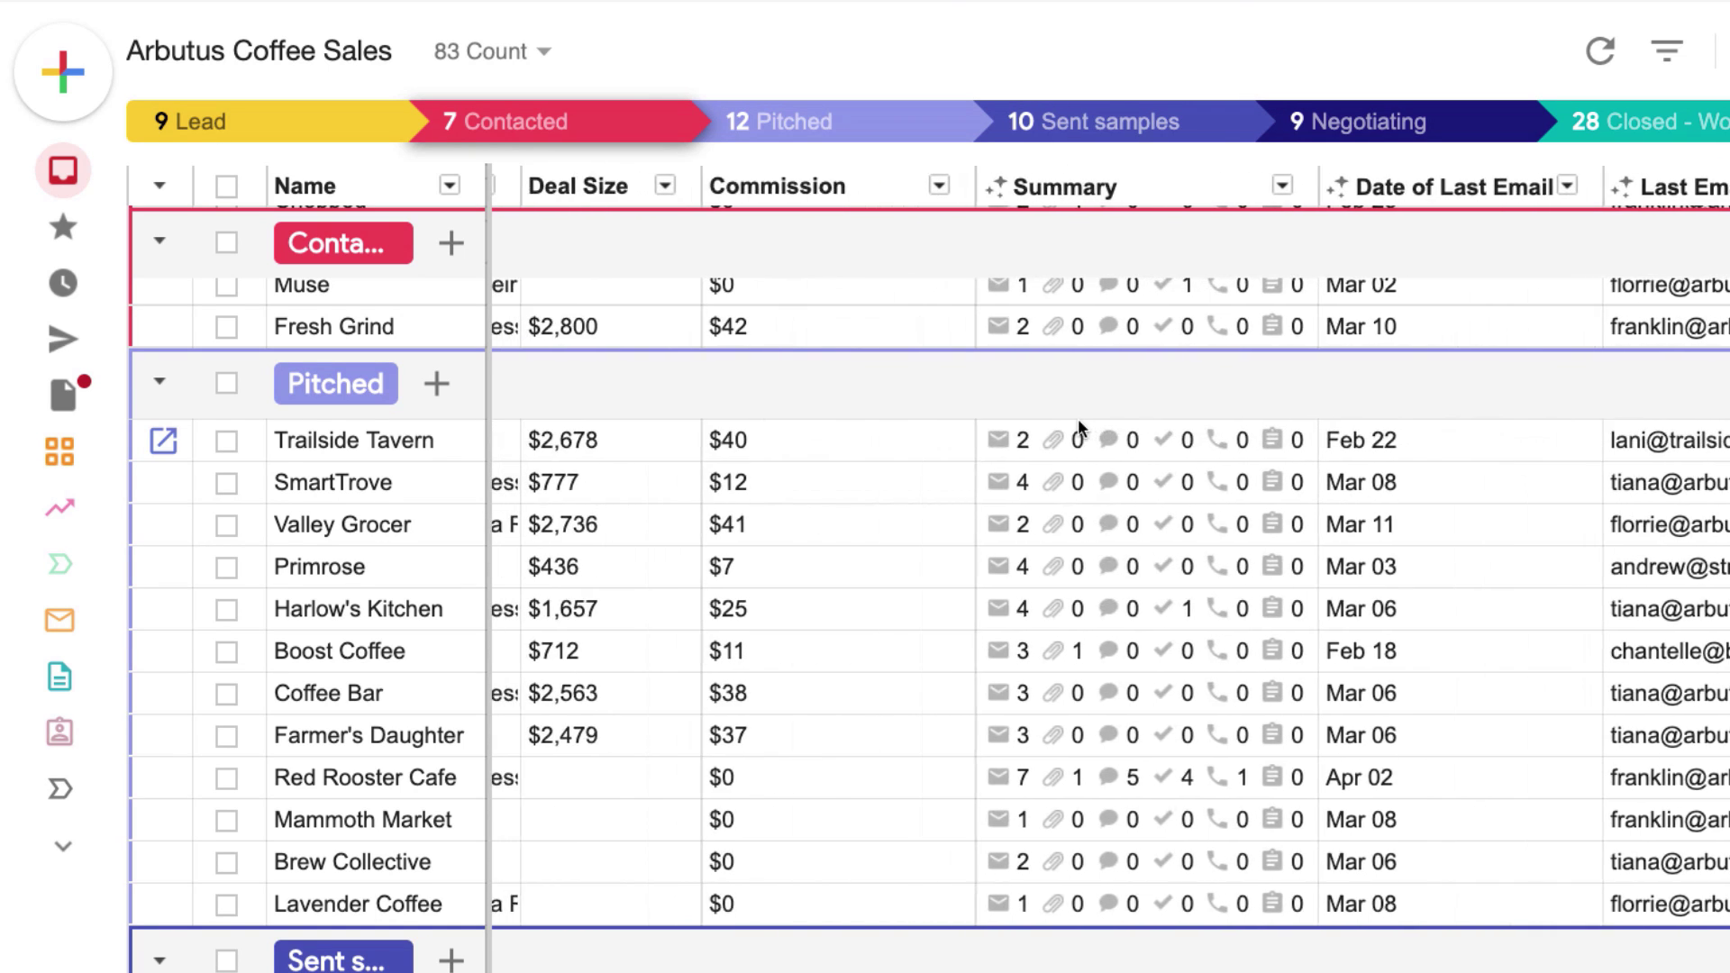
{"action": "scroll", "coordinate": [1078, 418], "scroll_direction": "left", "scroll_amount": 12}
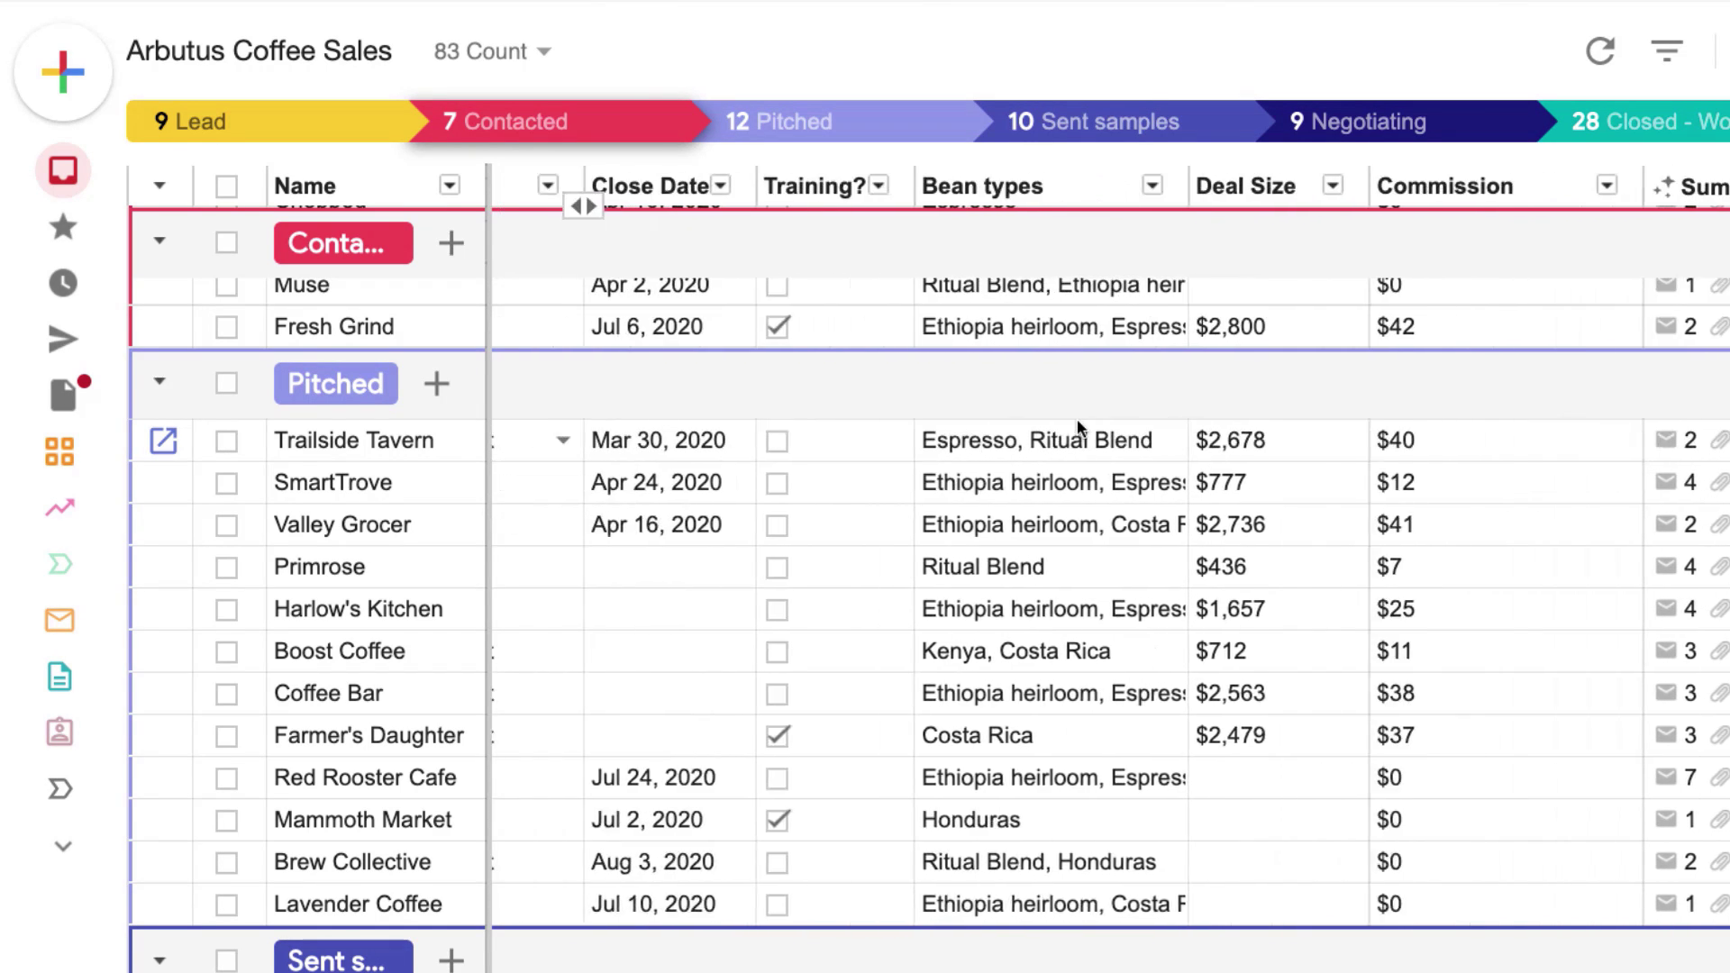
{"action": "scroll", "coordinate": [1068, 407], "scroll_direction": "left", "scroll_amount": 15}
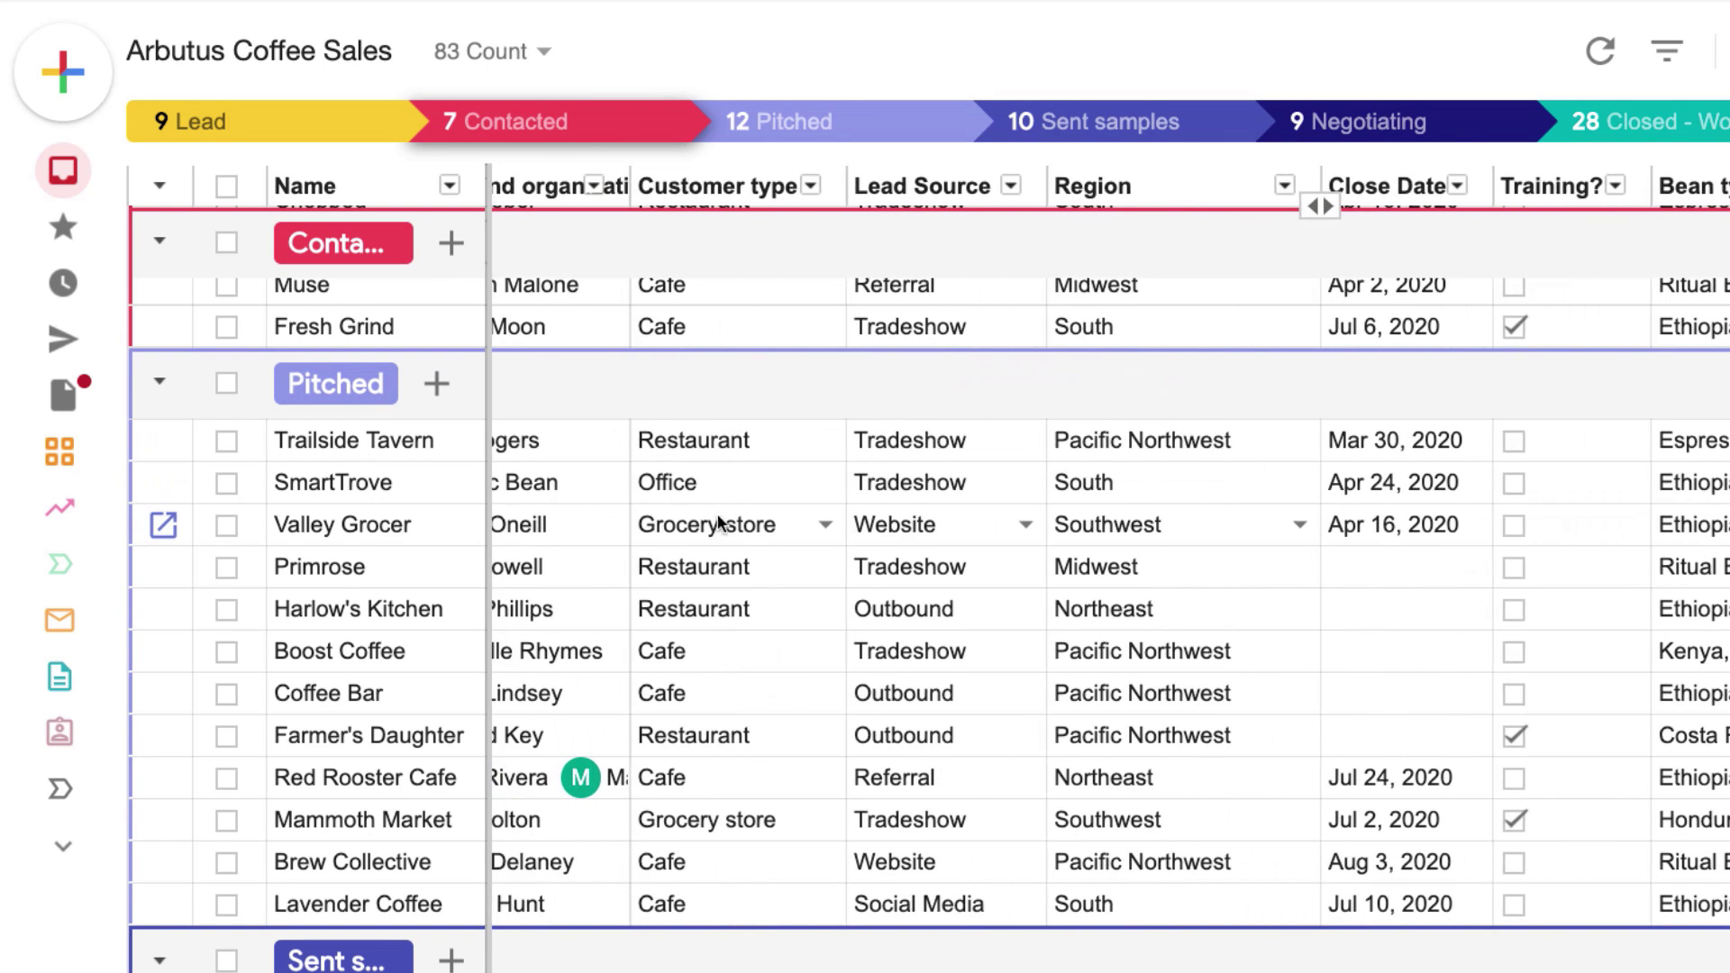
{"action": "scroll", "coordinate": [724, 522], "scroll_direction": "left", "scroll_amount": 11}
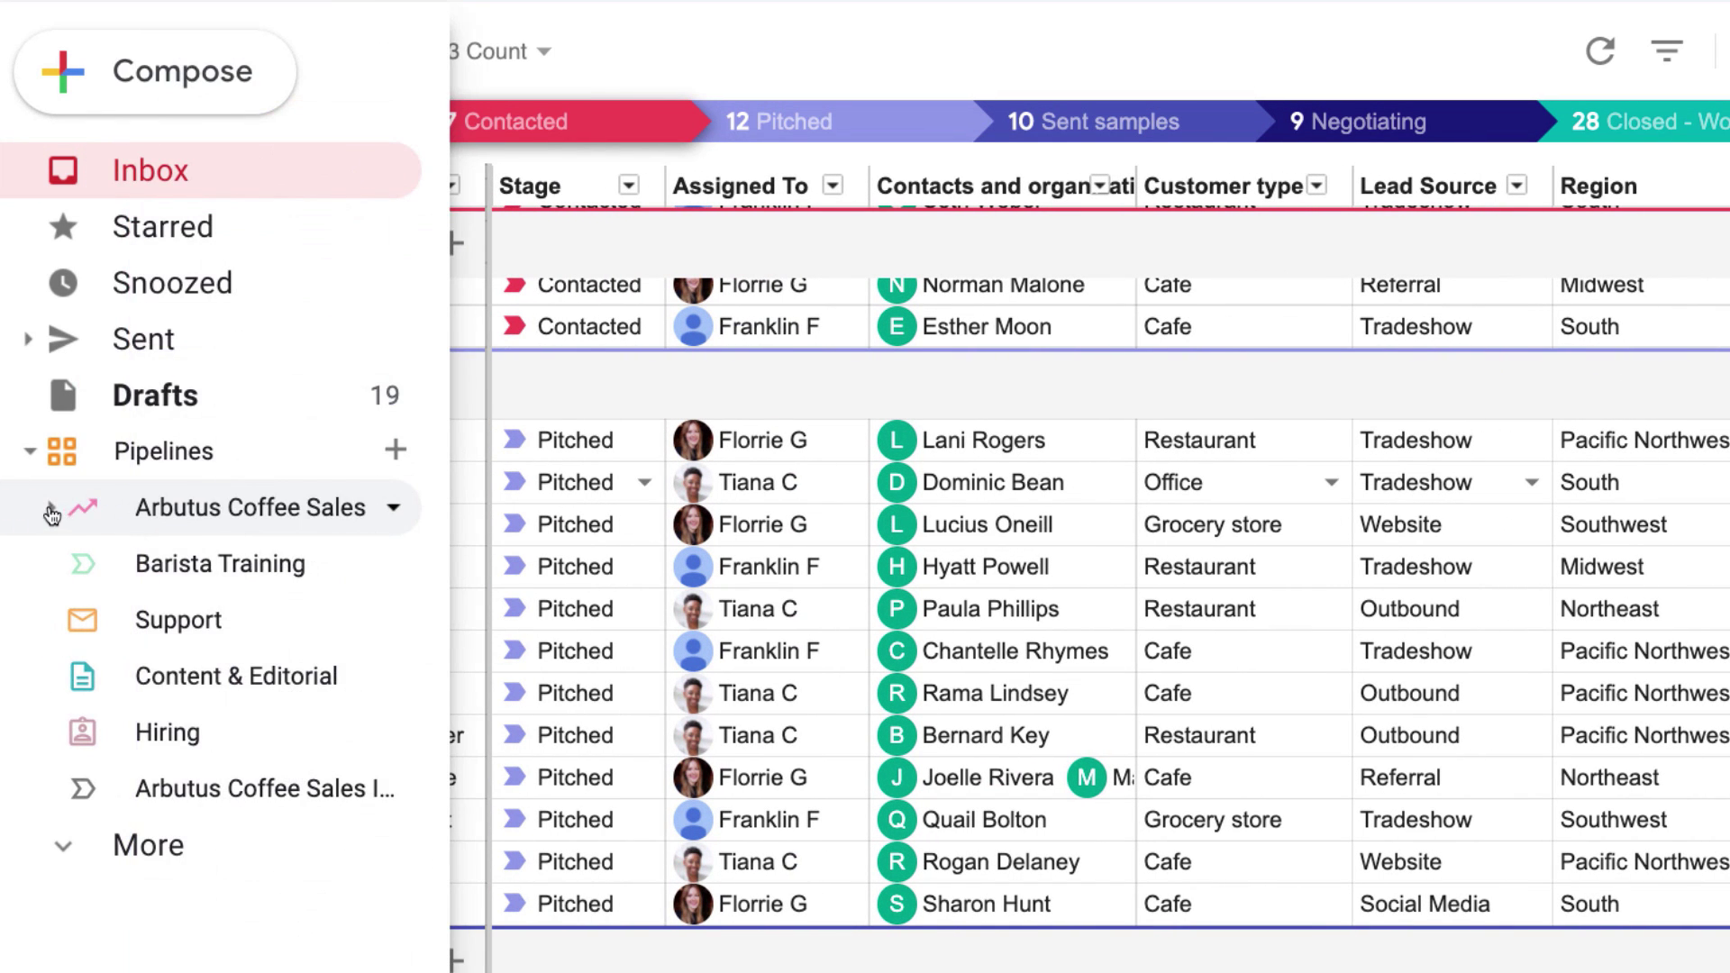
{"action": "left_click", "coordinate": [49, 509]}
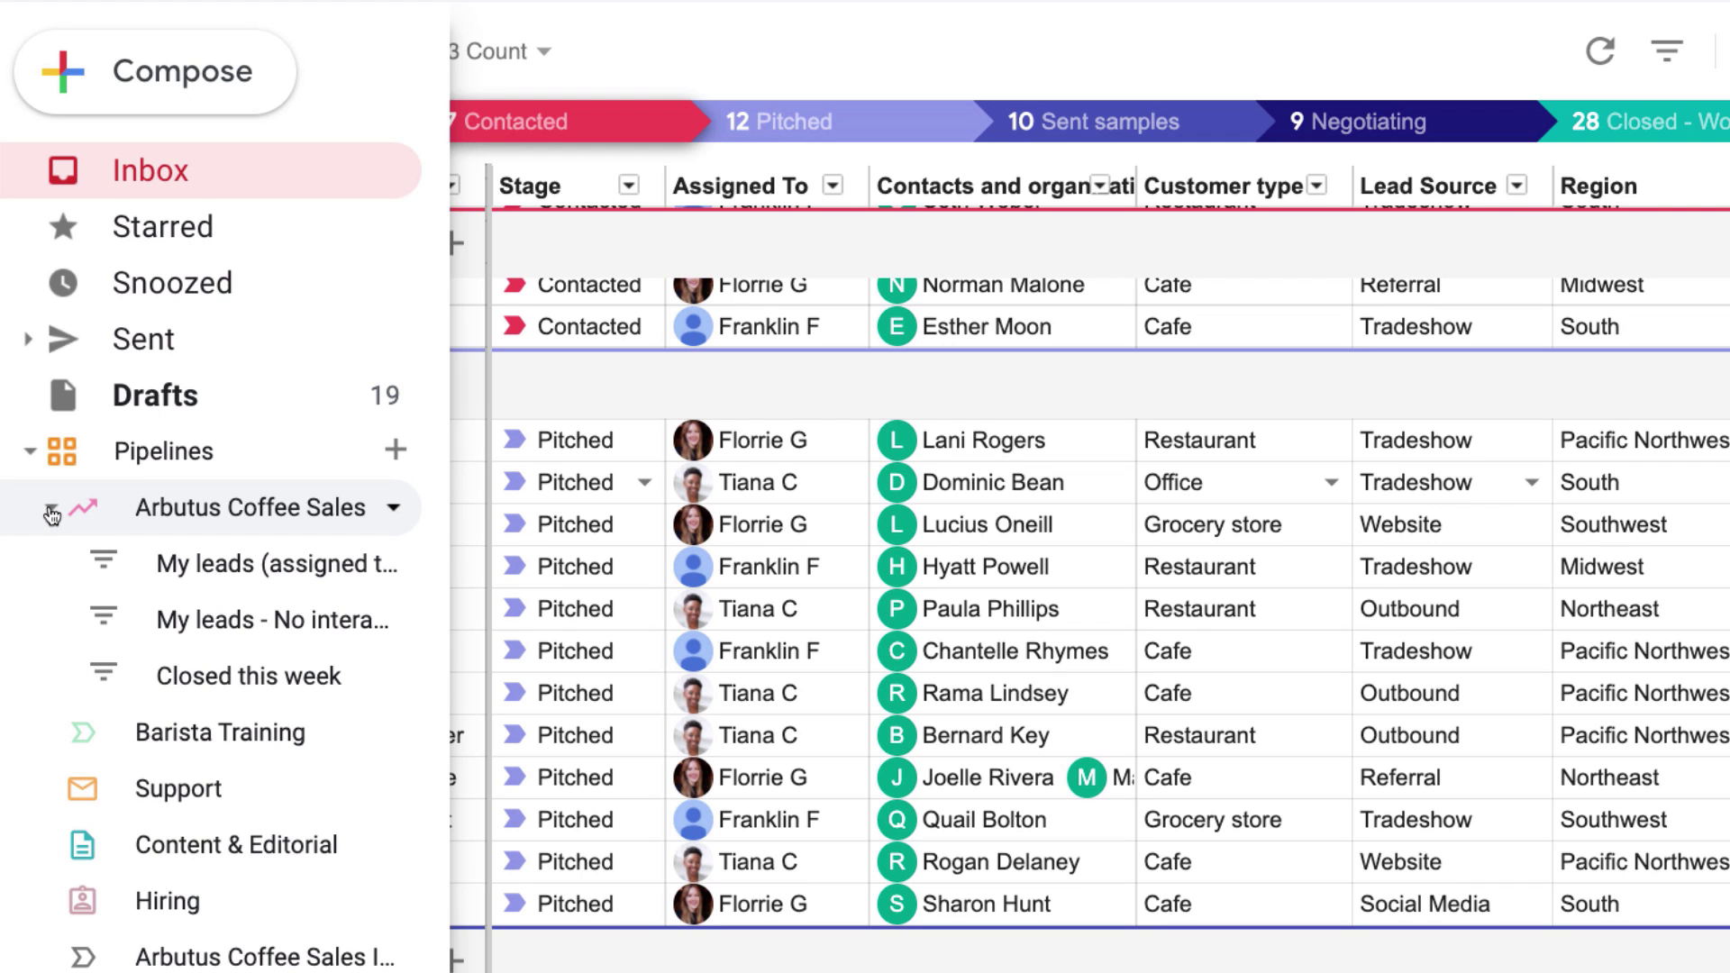
{"action": "left_click", "coordinate": [185, 571]}
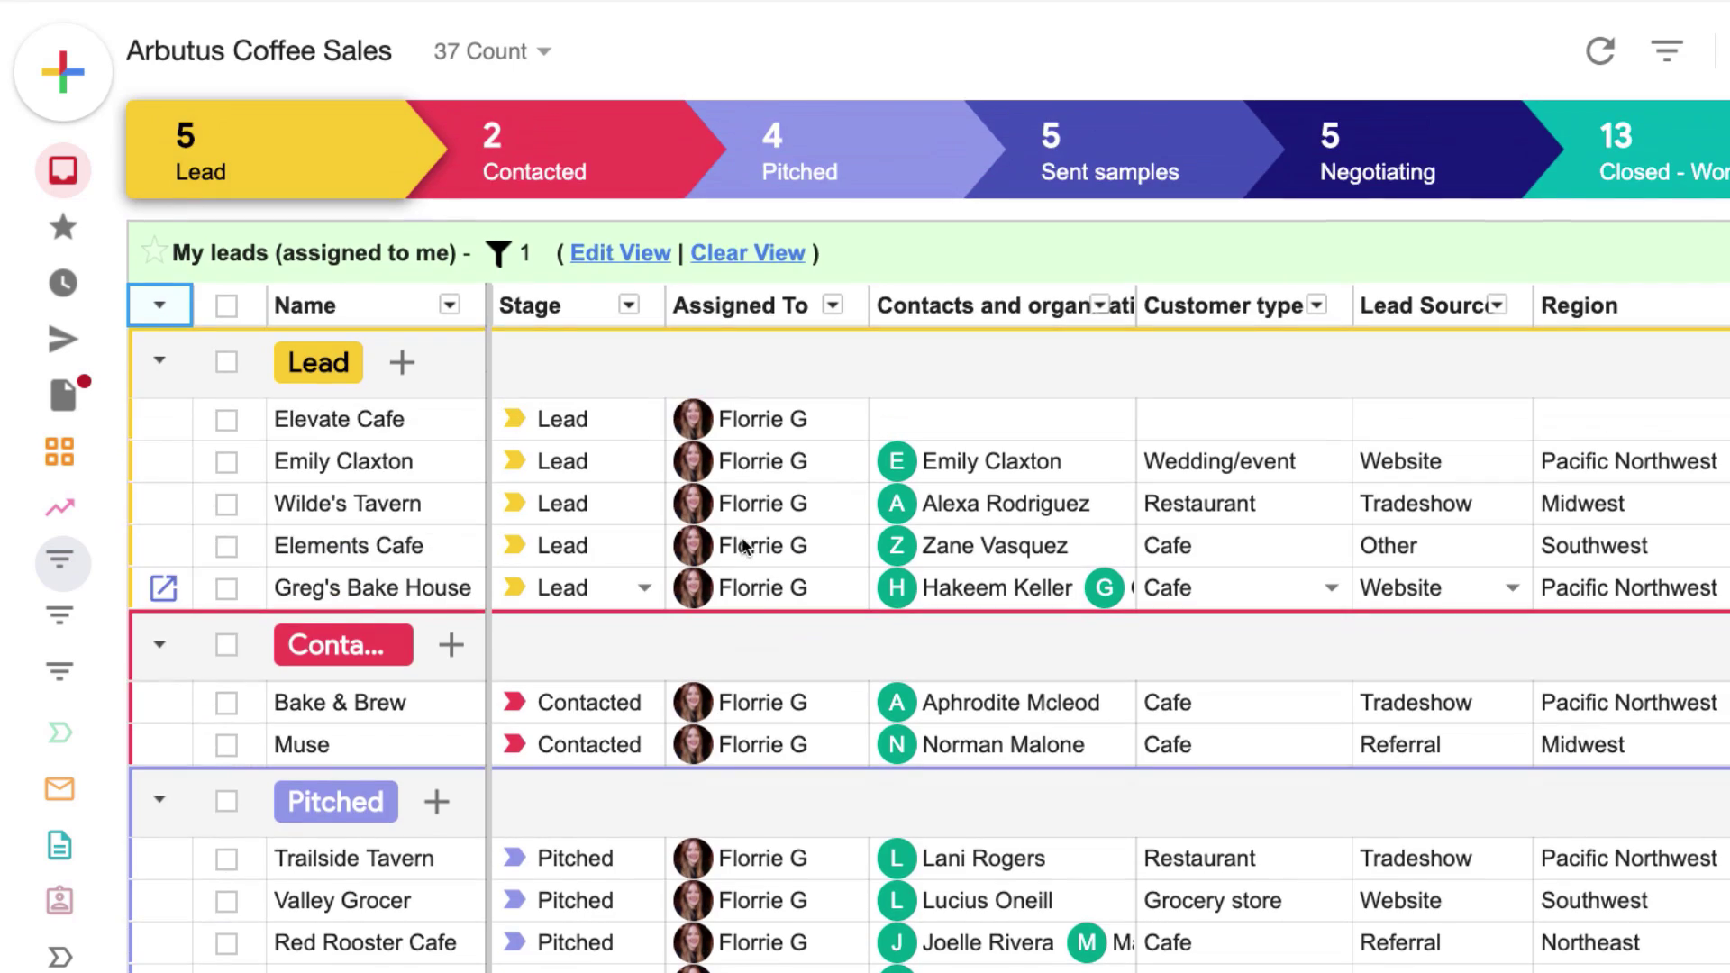
{"action": "scroll", "coordinate": [742, 537], "scroll_direction": "down", "scroll_amount": 5}
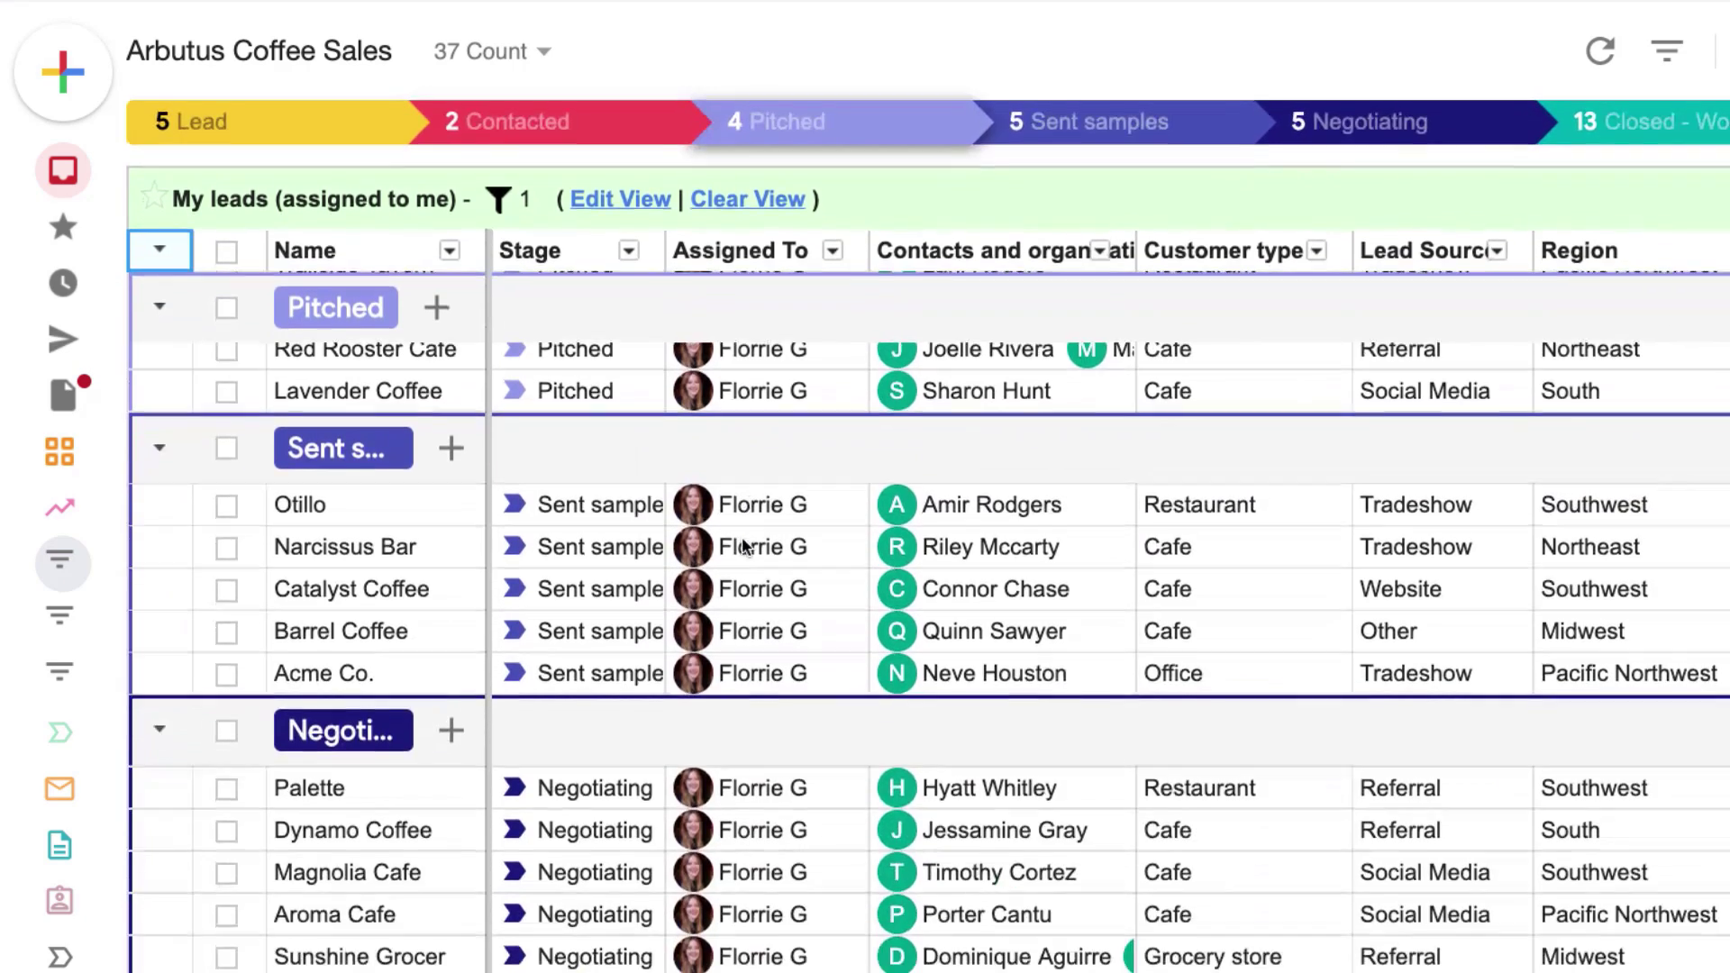
{"action": "scroll", "coordinate": [743, 537], "scroll_direction": "up", "scroll_amount": 5}
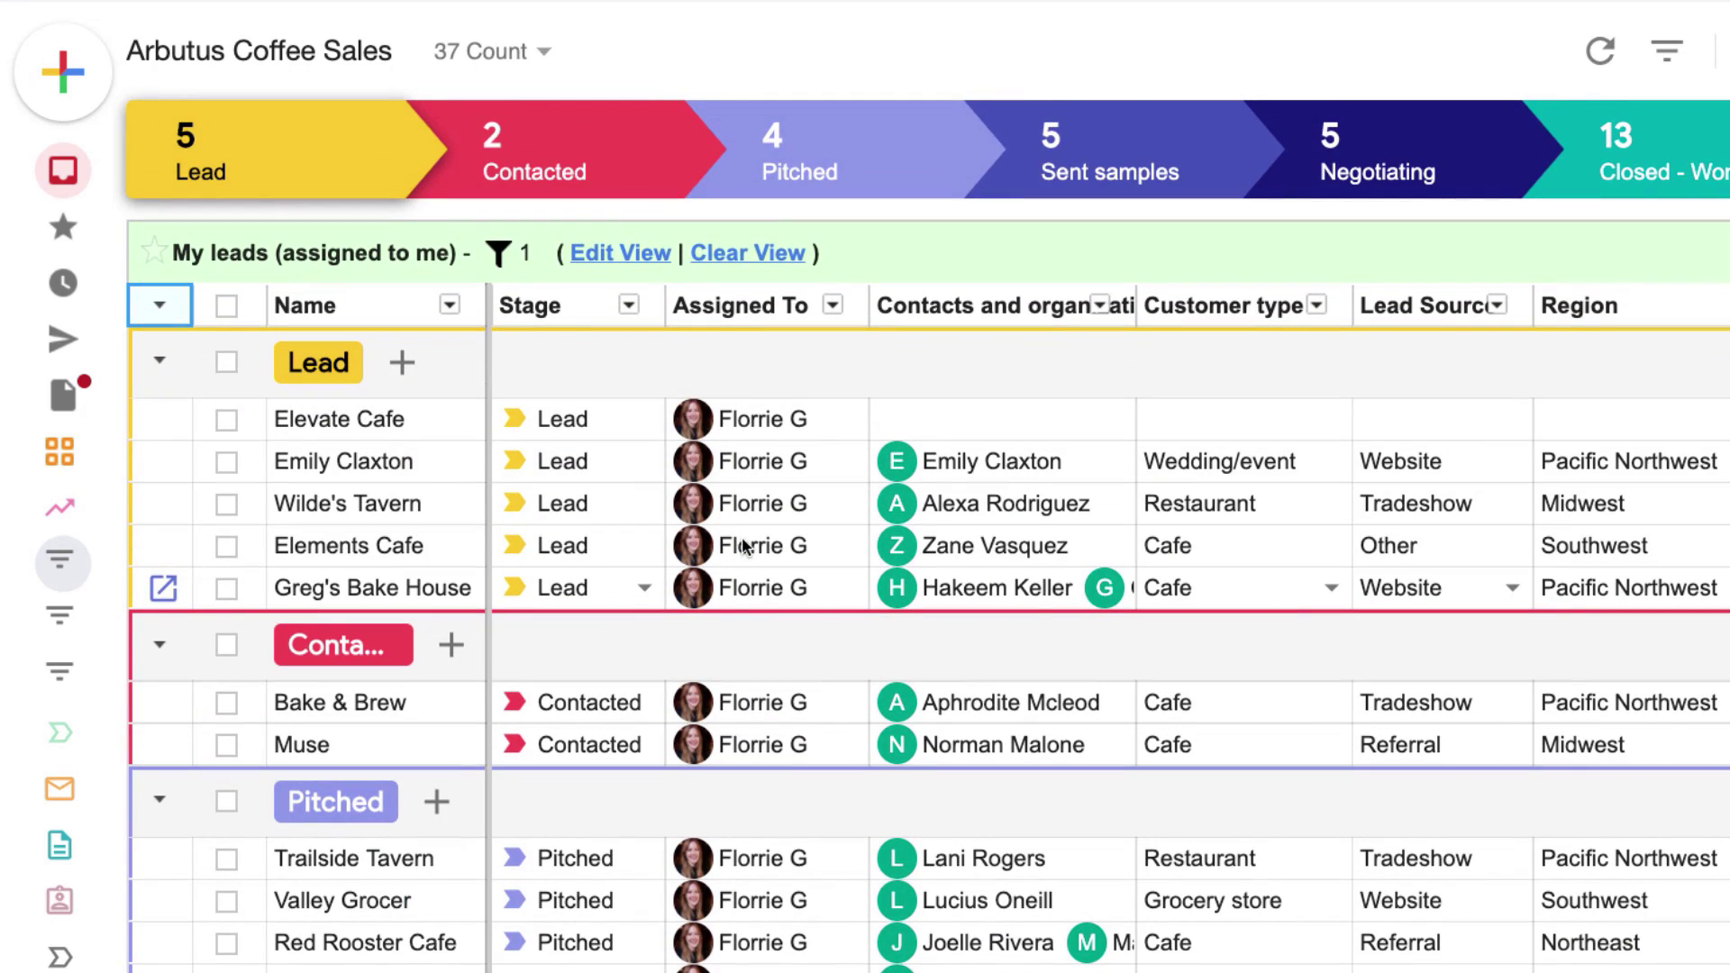
{"action": "mouse_move", "coordinate": [97, 620]}
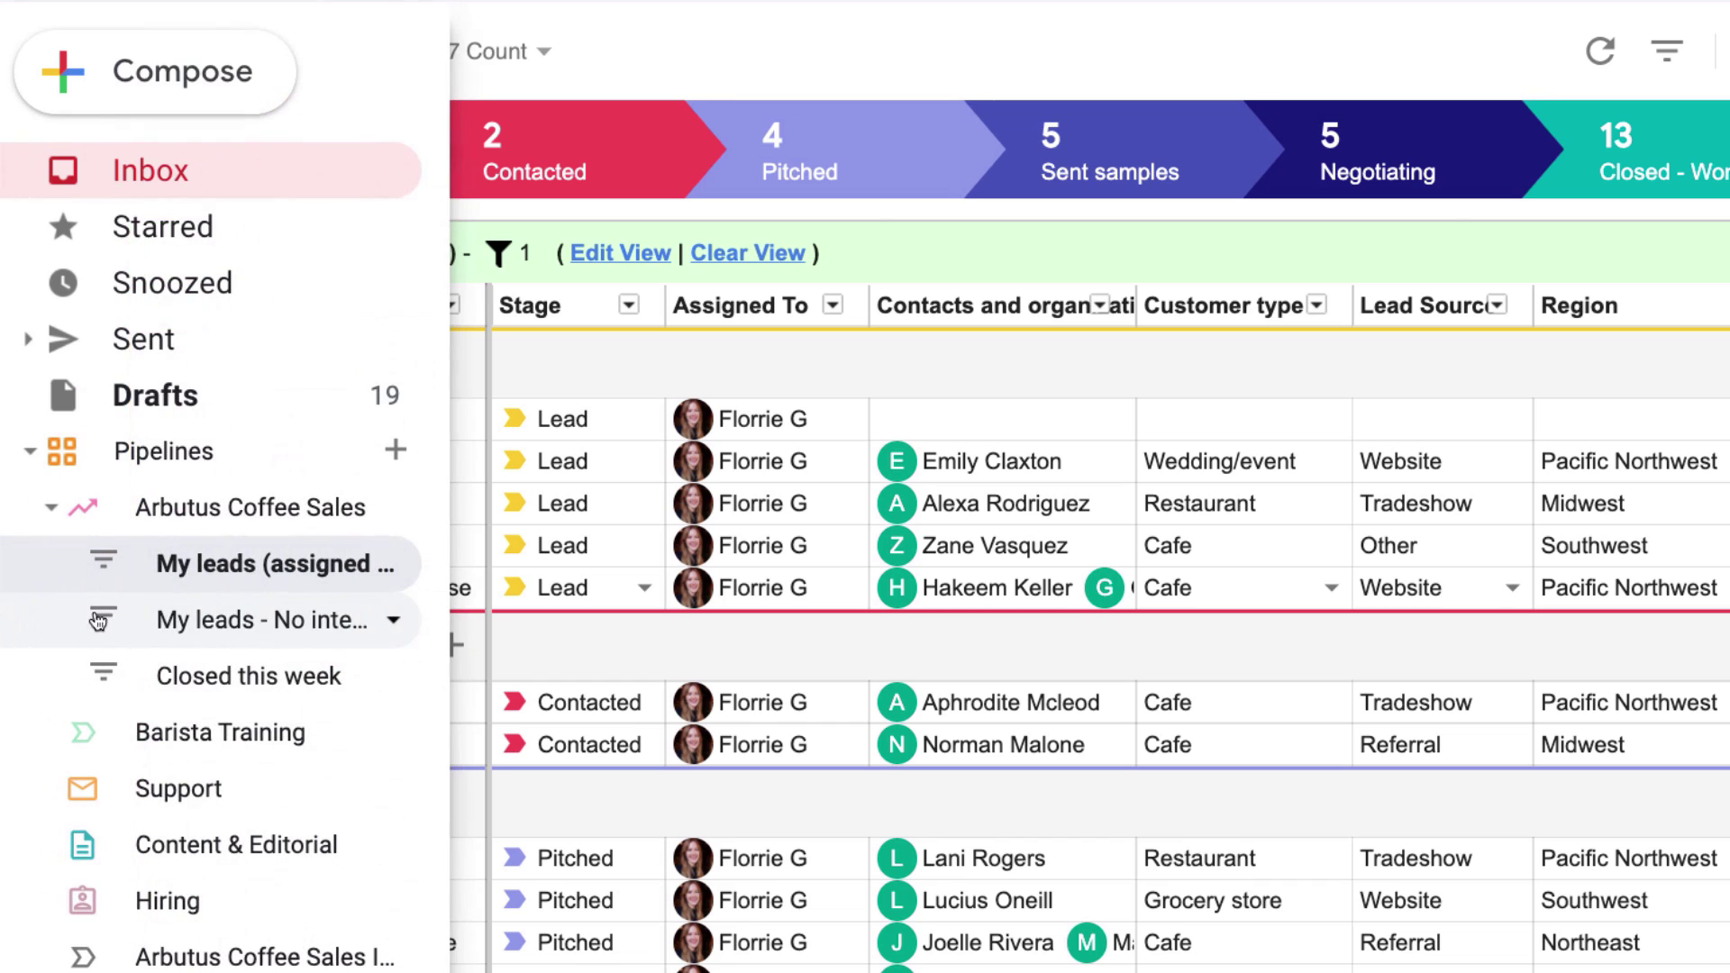
{"action": "left_click", "coordinate": [165, 621]}
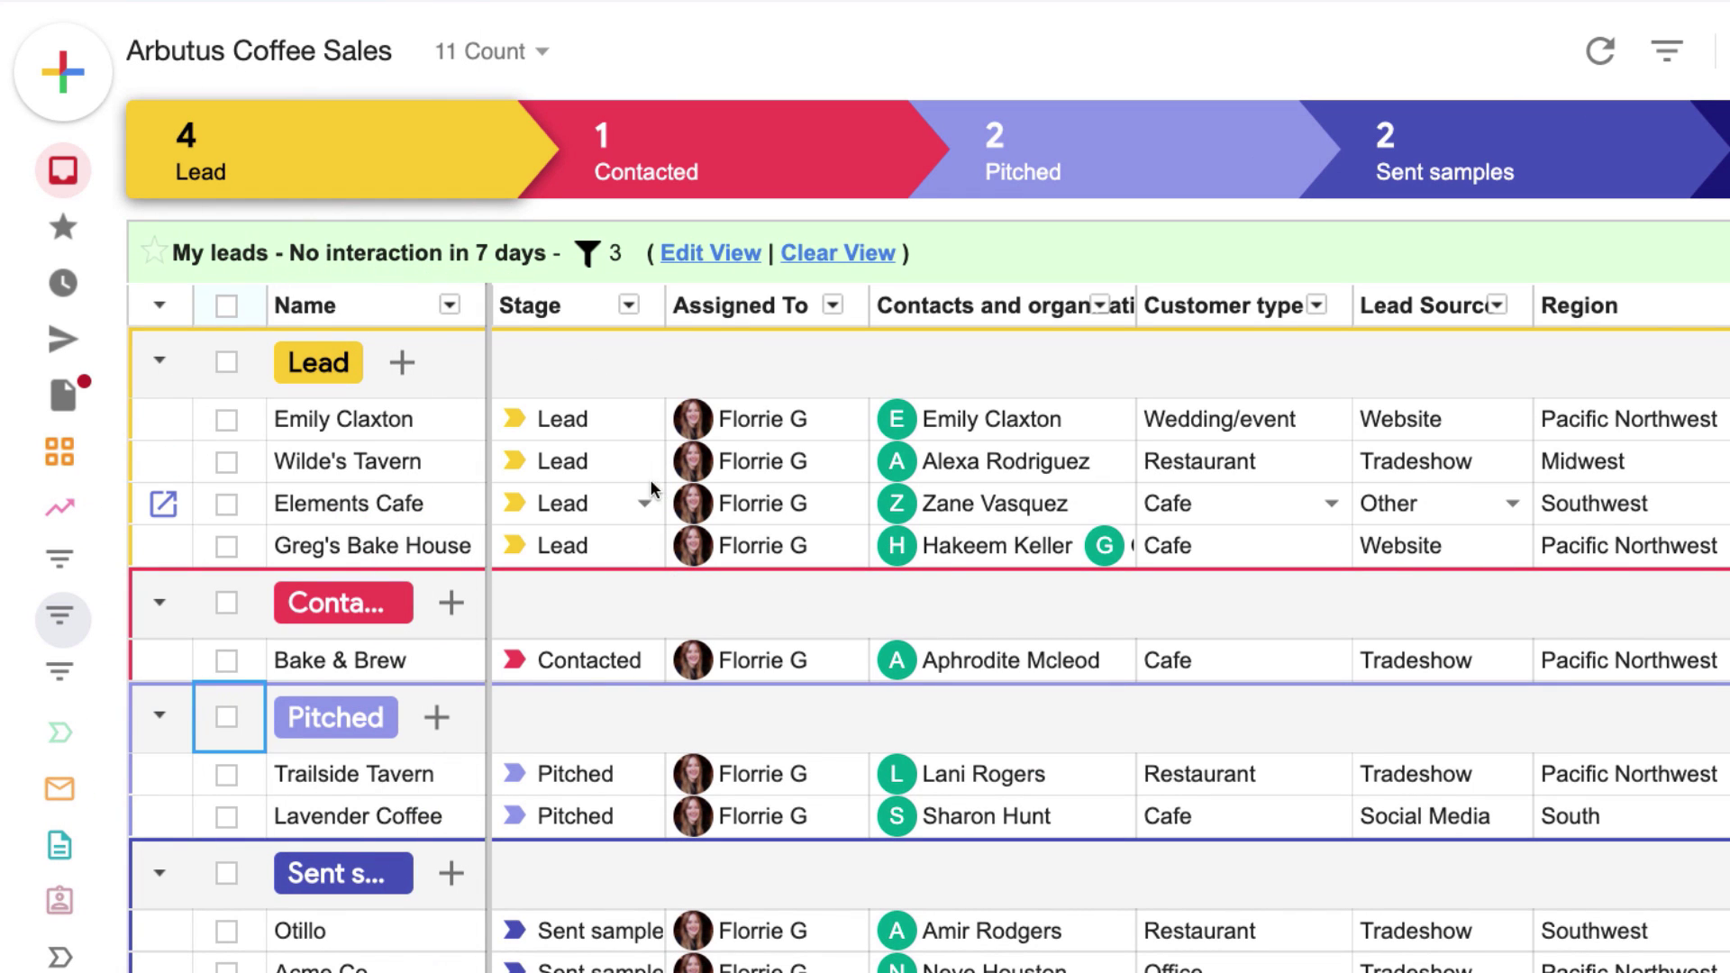
{"action": "scroll", "coordinate": [703, 518], "scroll_direction": "down", "scroll_amount": 3}
{"action": "scroll", "coordinate": [703, 517], "scroll_direction": "up", "scroll_amount": 3}
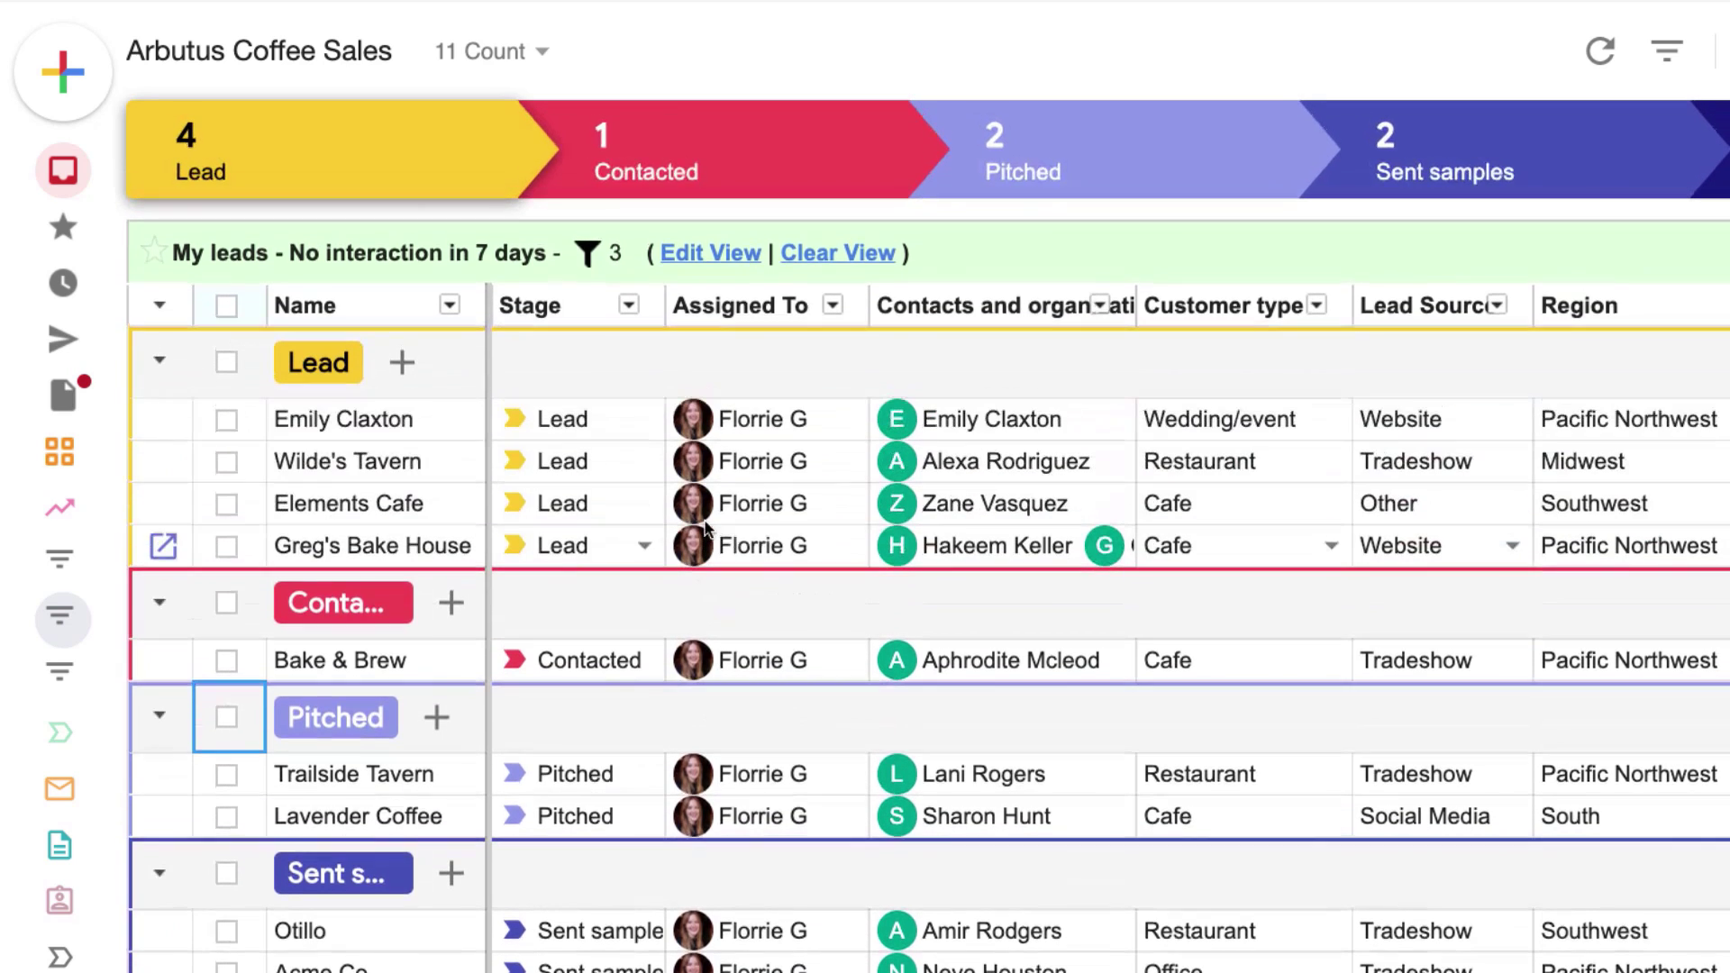
{"action": "mouse_move", "coordinate": [72, 683]}
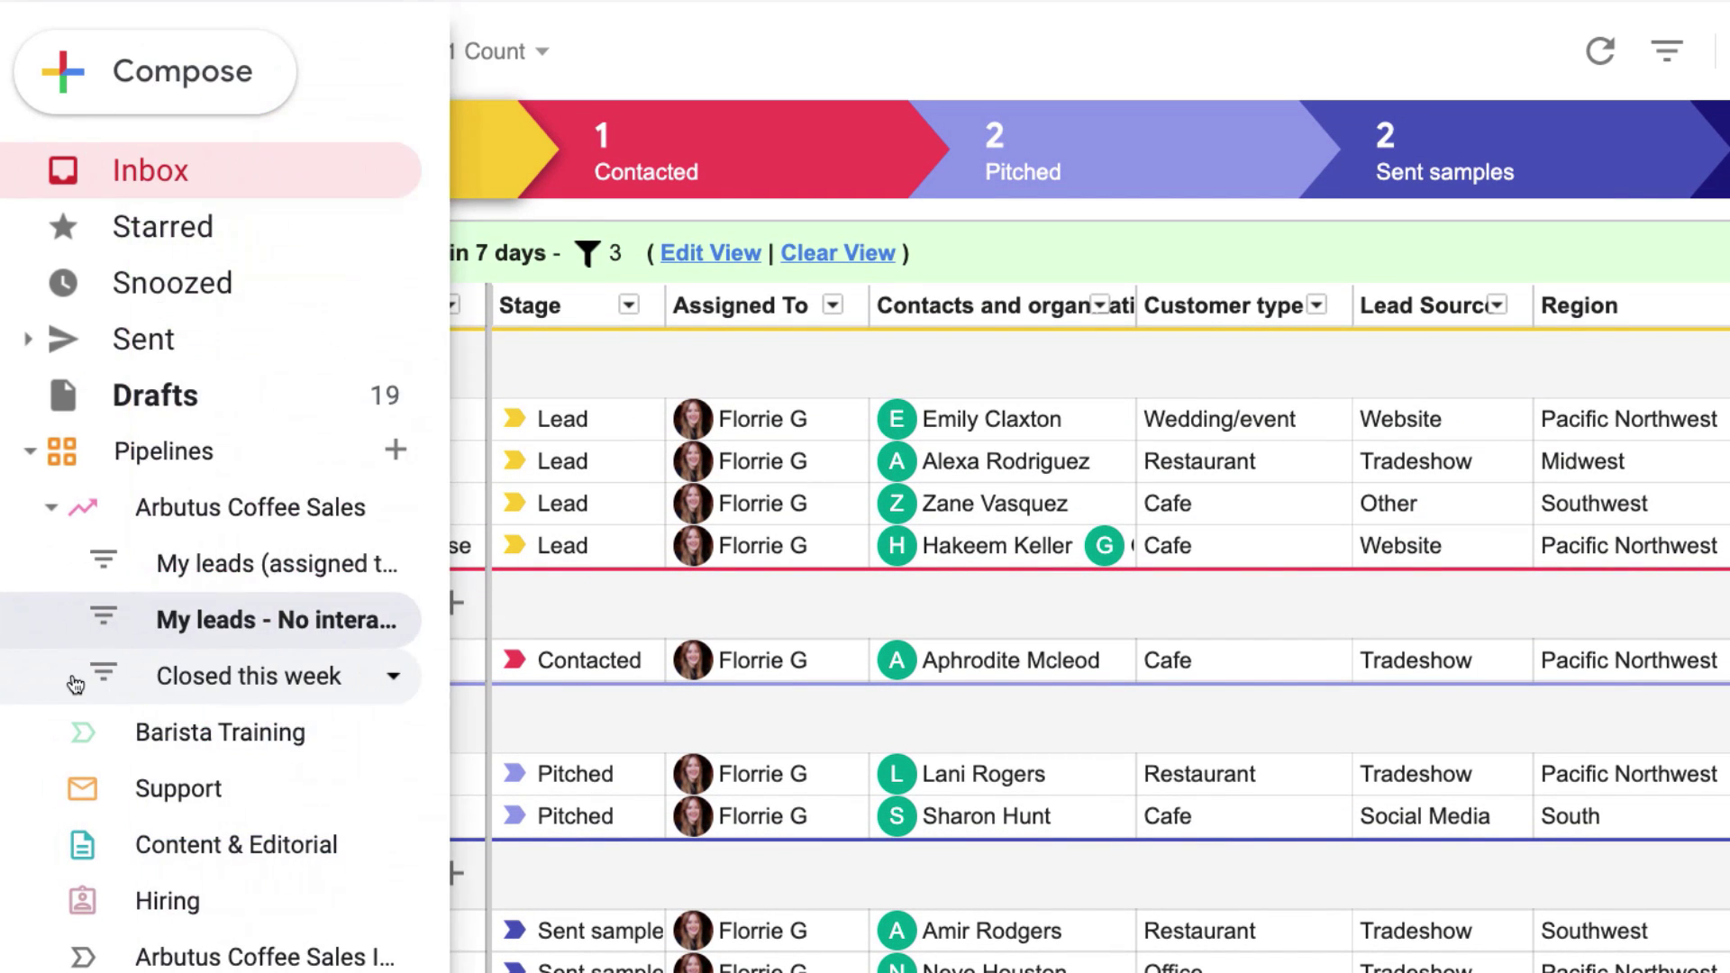
{"action": "left_click", "coordinate": [138, 678]}
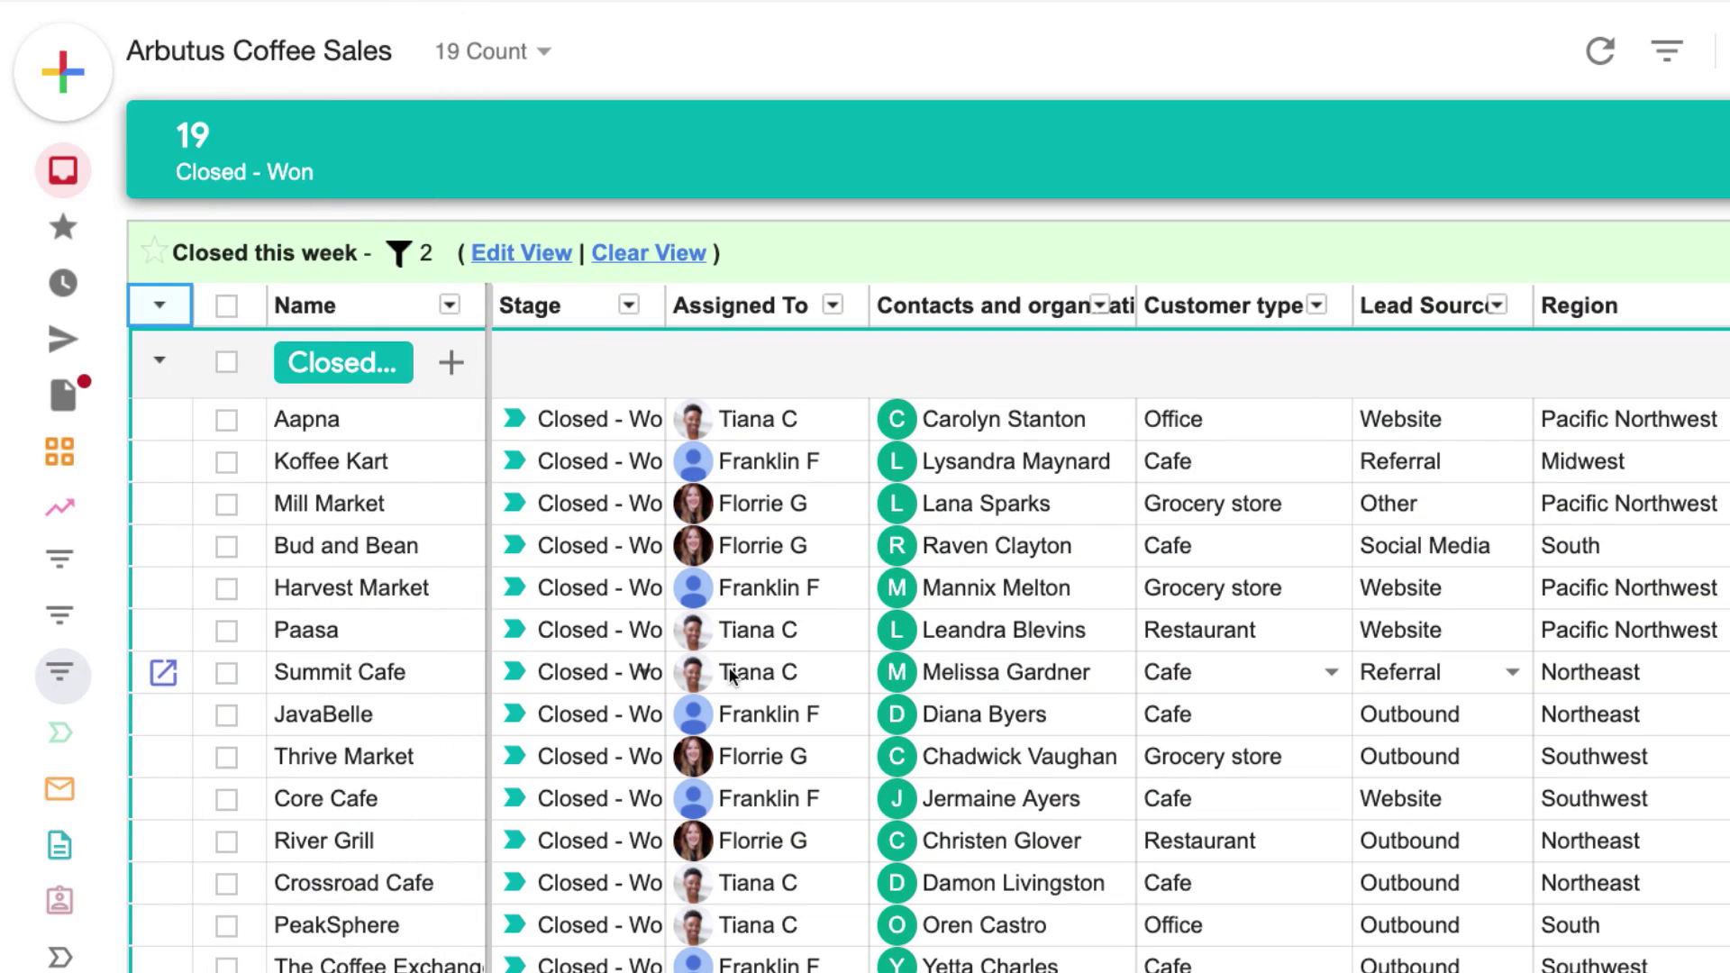
{"action": "scroll", "coordinate": [729, 667], "scroll_direction": "down", "scroll_amount": 3}
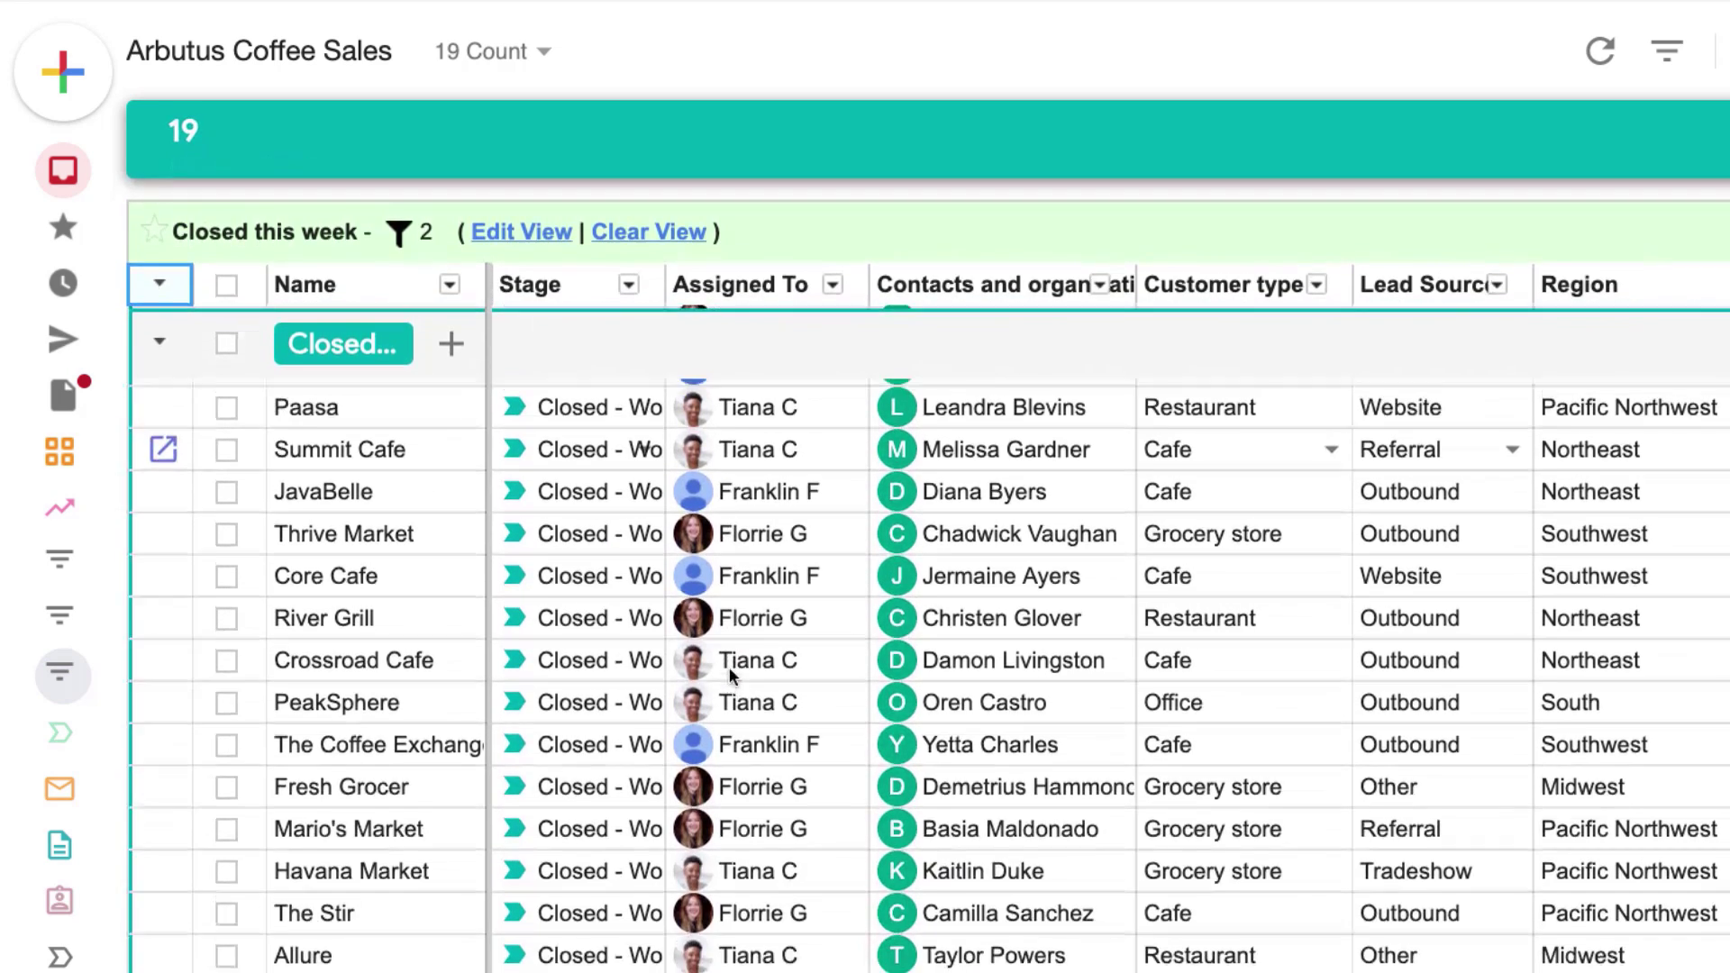
{"action": "scroll", "coordinate": [728, 667], "scroll_direction": "up", "scroll_amount": 3}
{"action": "mouse_move", "coordinate": [108, 685]}
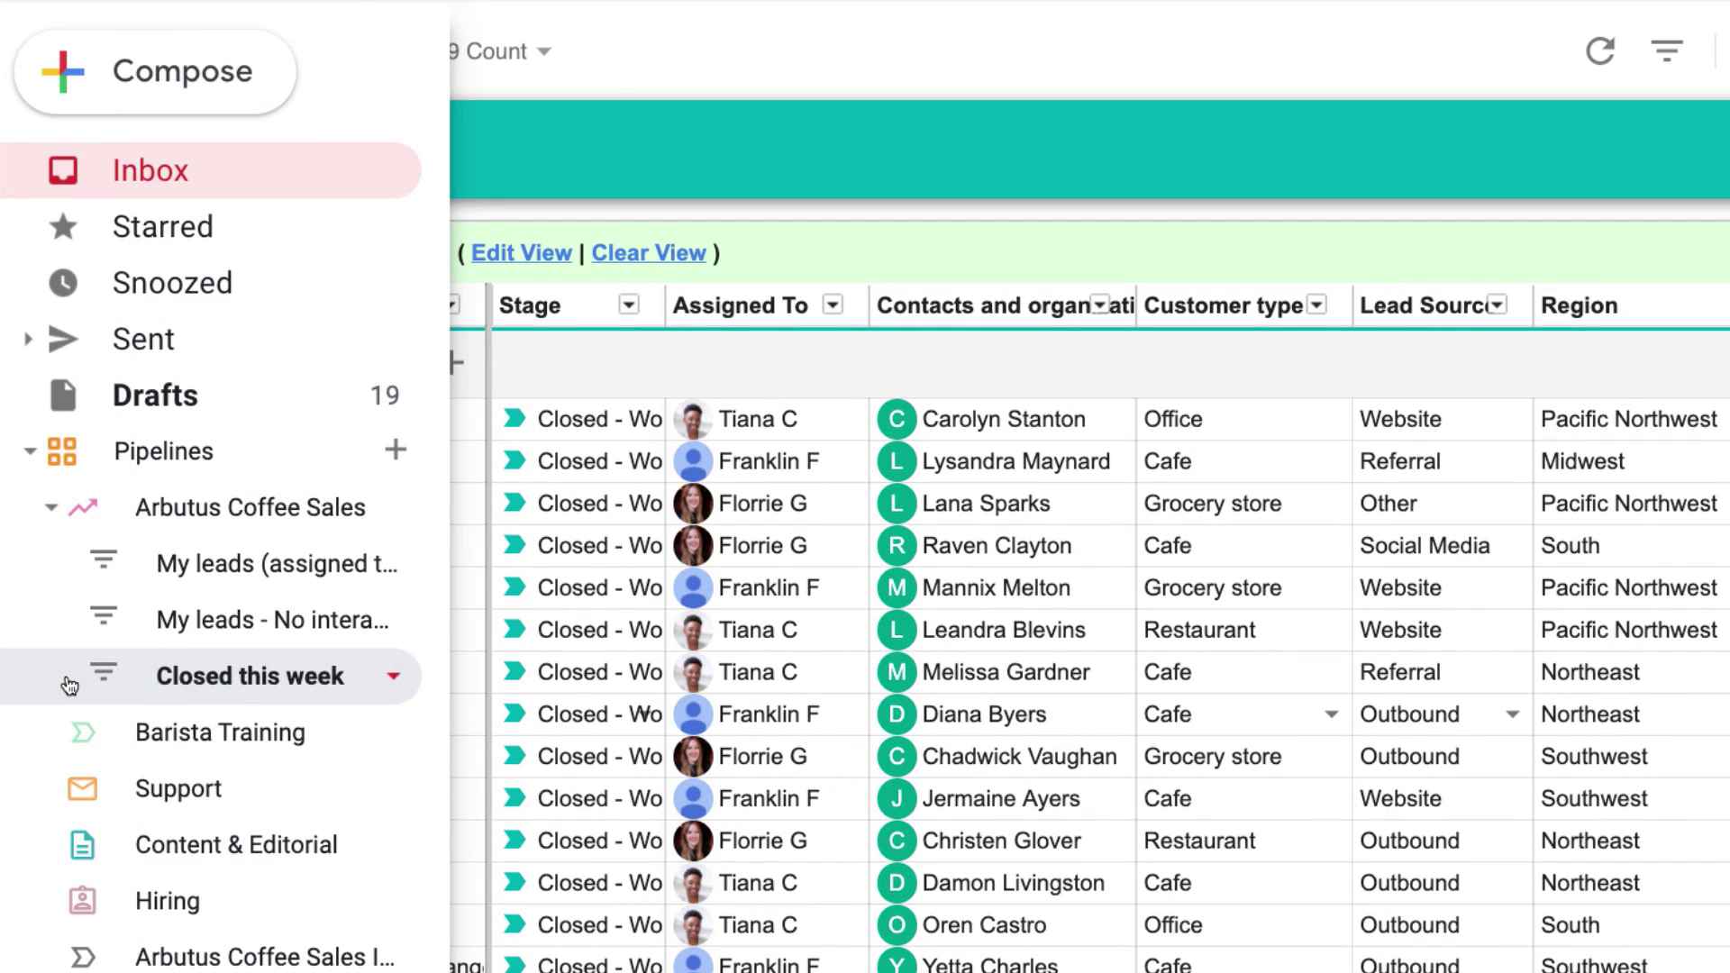
{"action": "left_click", "coordinate": [194, 637]}
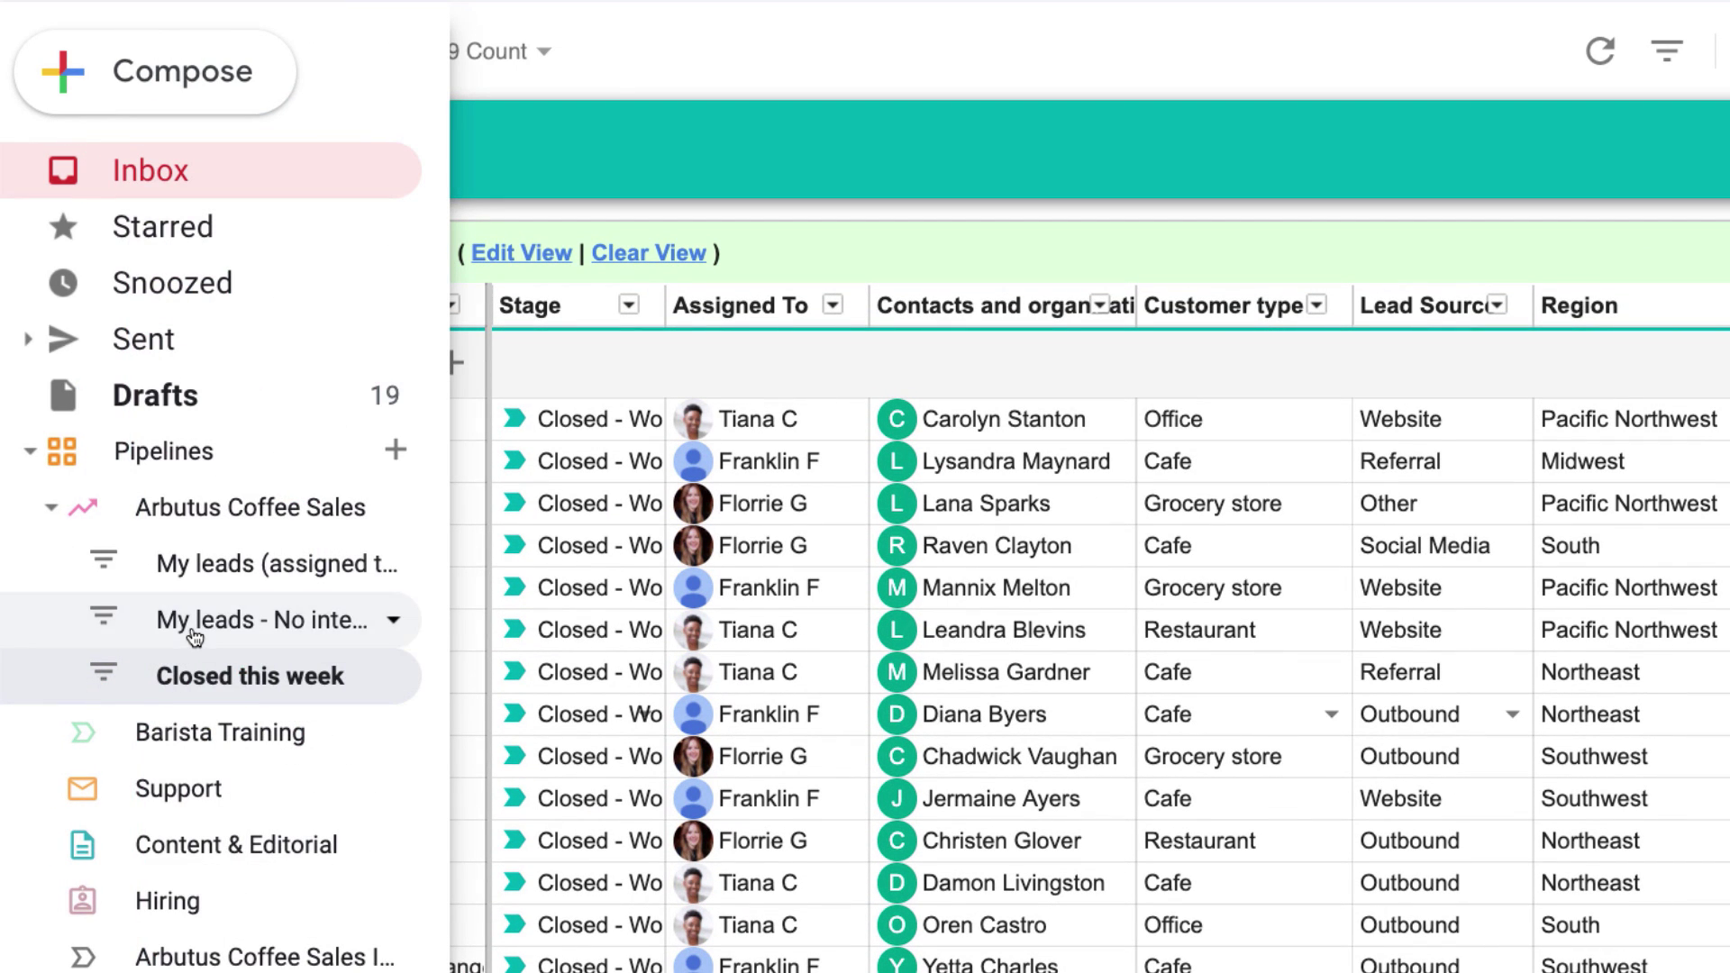
{"action": "scroll", "coordinate": [607, 613], "scroll_direction": "down", "scroll_amount": 1}
{"action": "scroll", "coordinate": [608, 614], "scroll_direction": "down", "scroll_amount": 1}
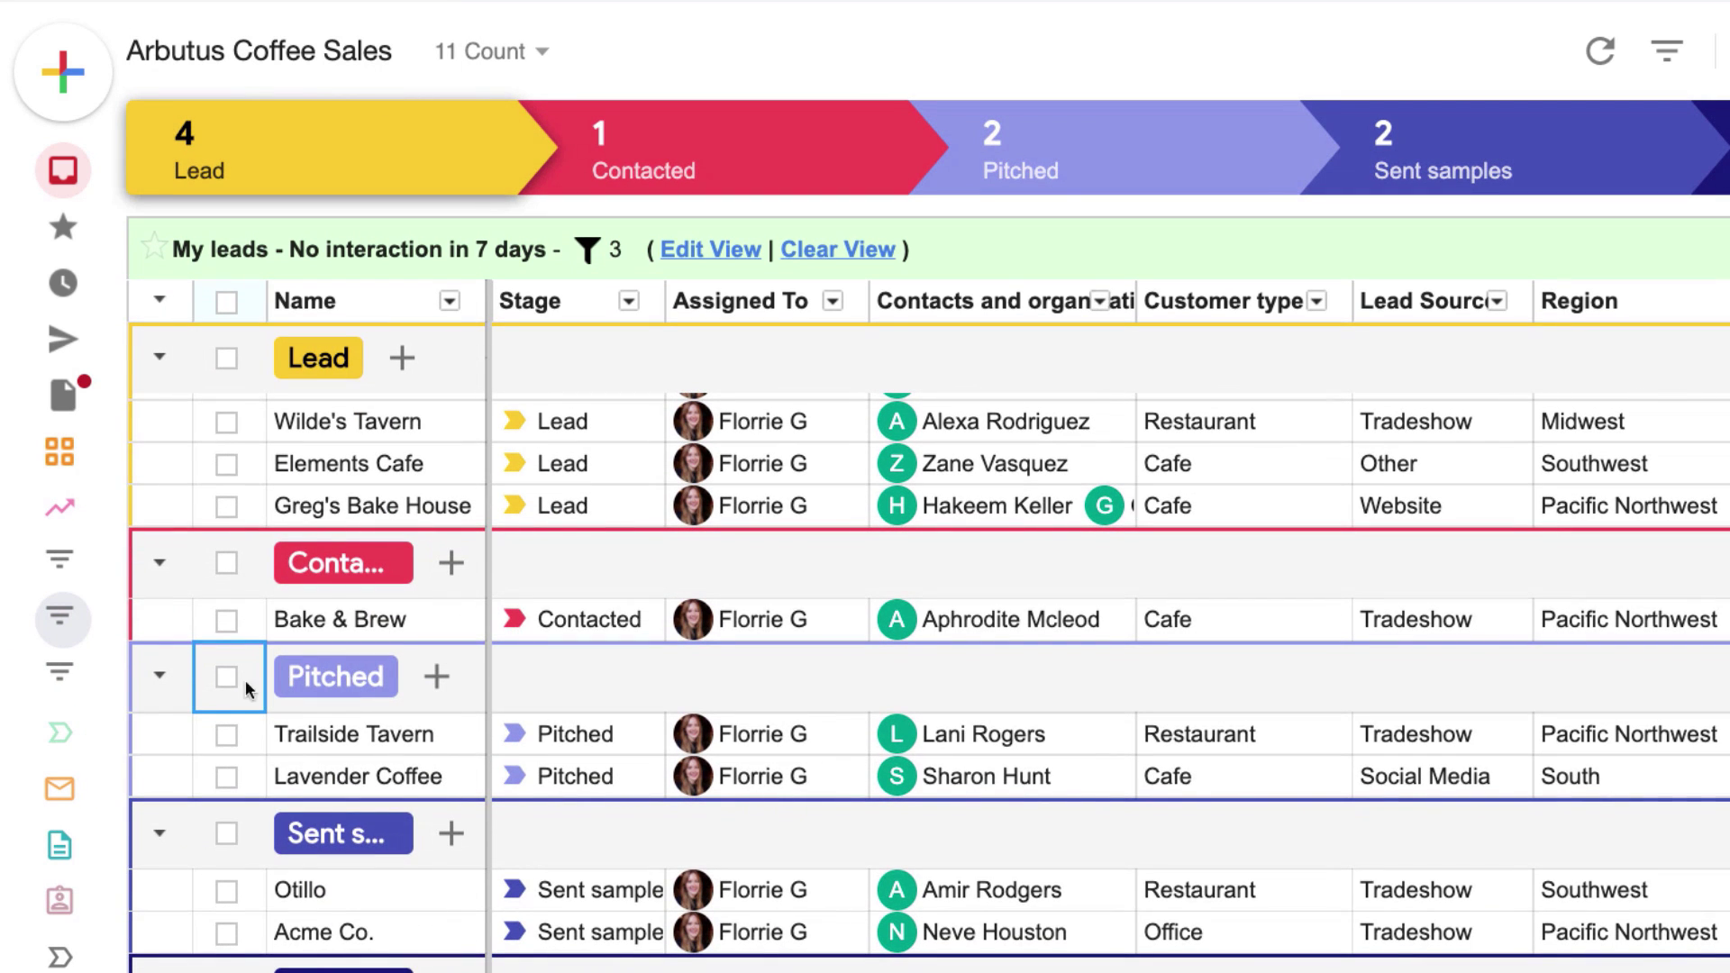
Start a mail merge to both Pitched leads using the 'Pitched - follow up' snippet
{"action": "left_click", "coordinate": [227, 678]}
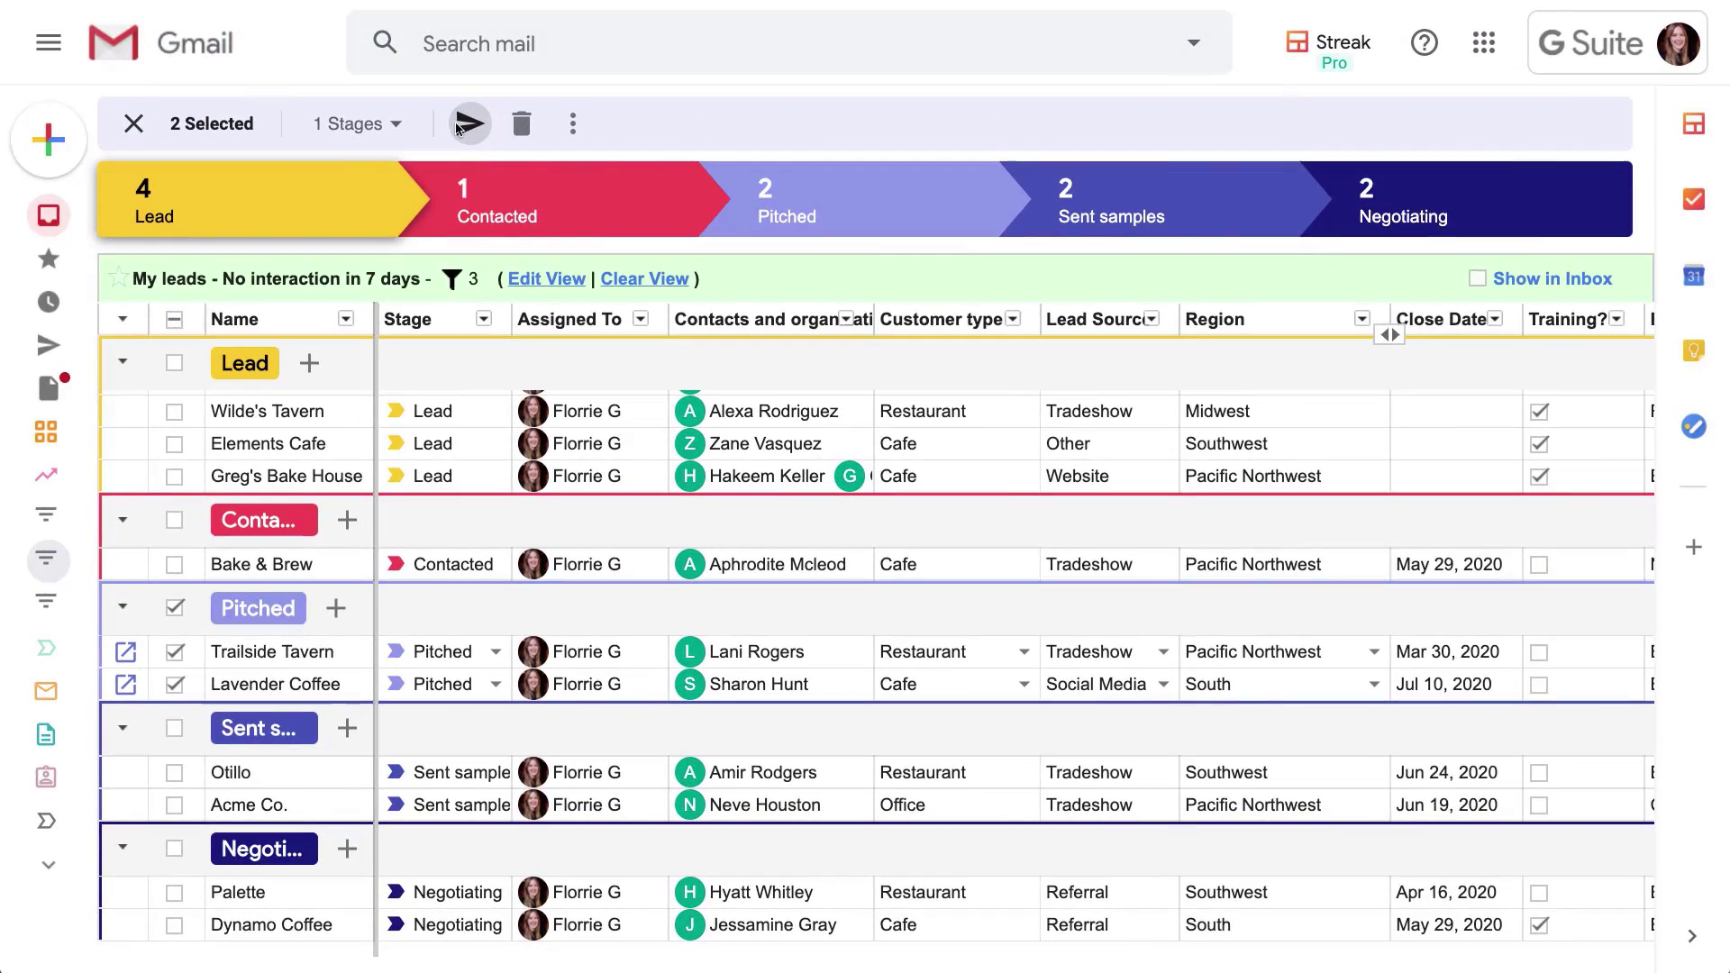
{"action": "left_click", "coordinate": [588, 62]}
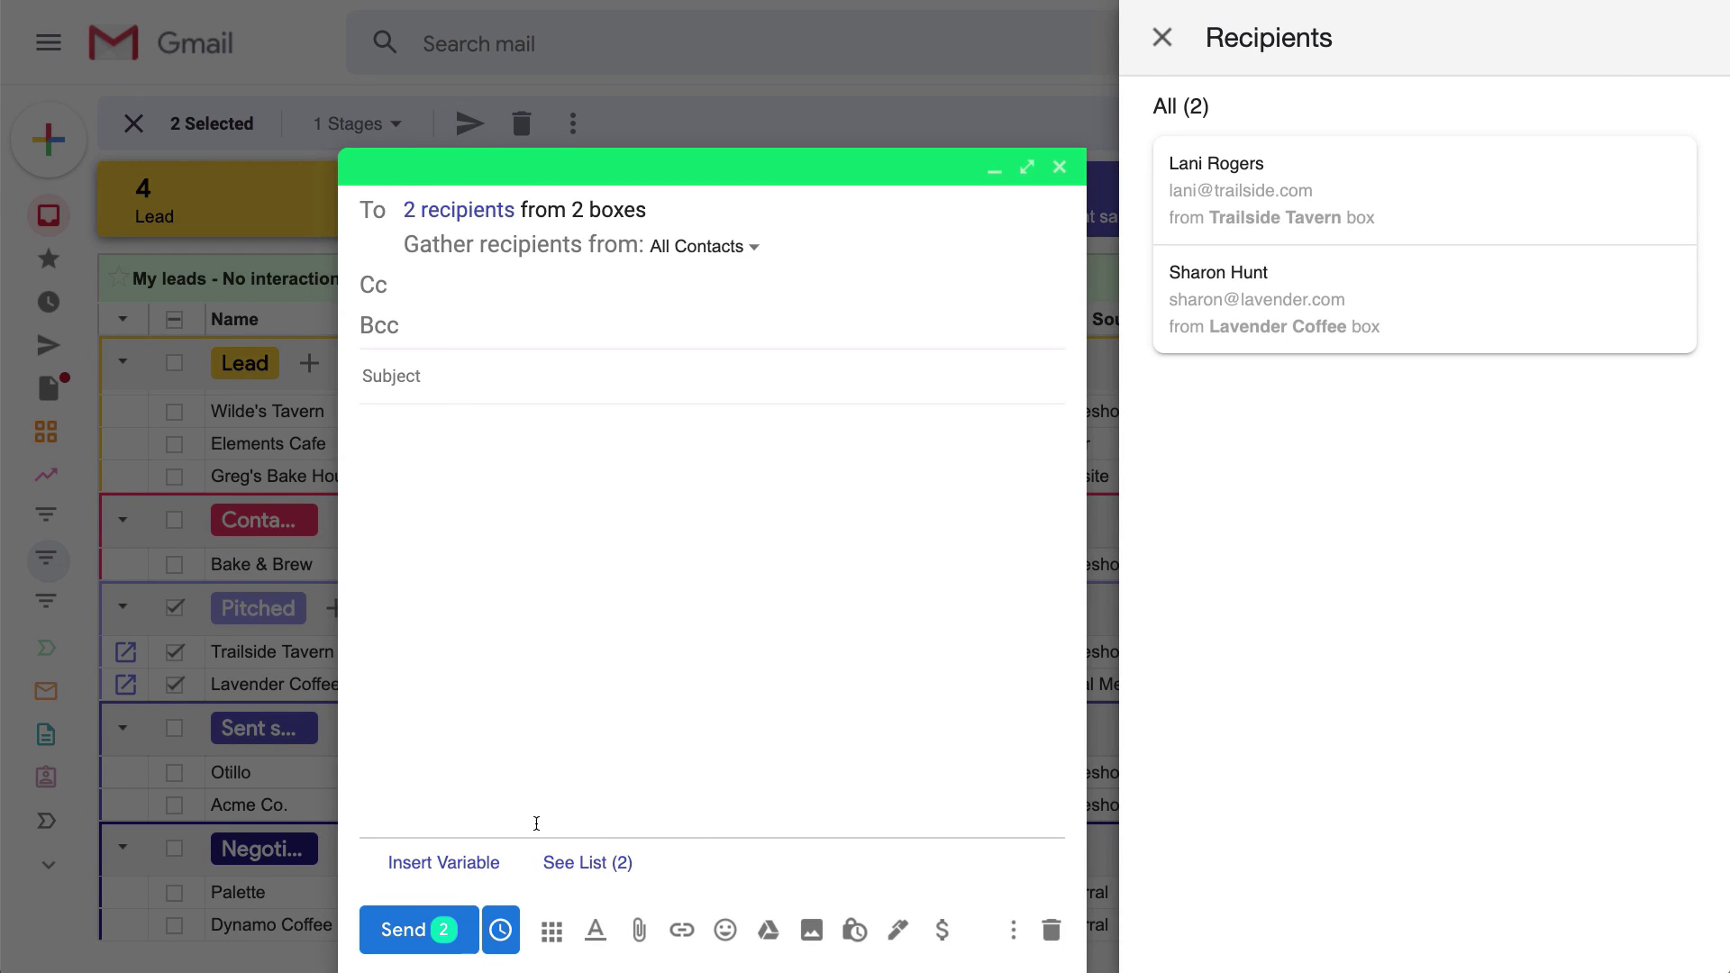
{"action": "left_click", "coordinate": [552, 931]}
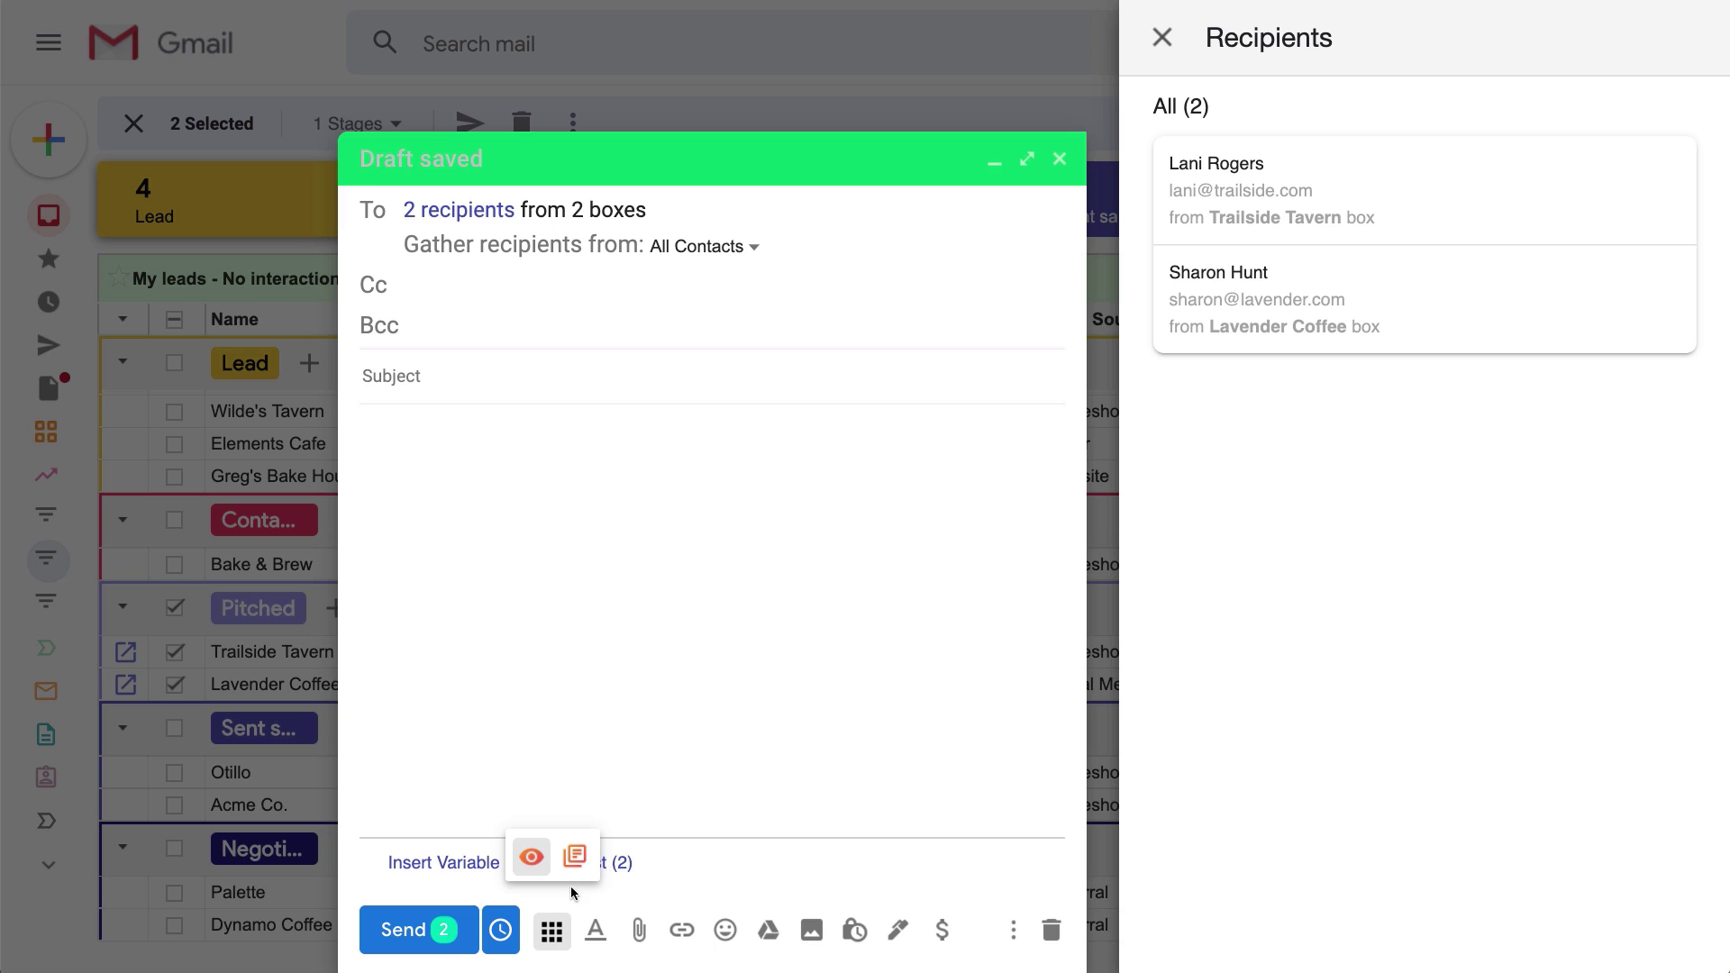
{"action": "left_click", "coordinate": [575, 856]}
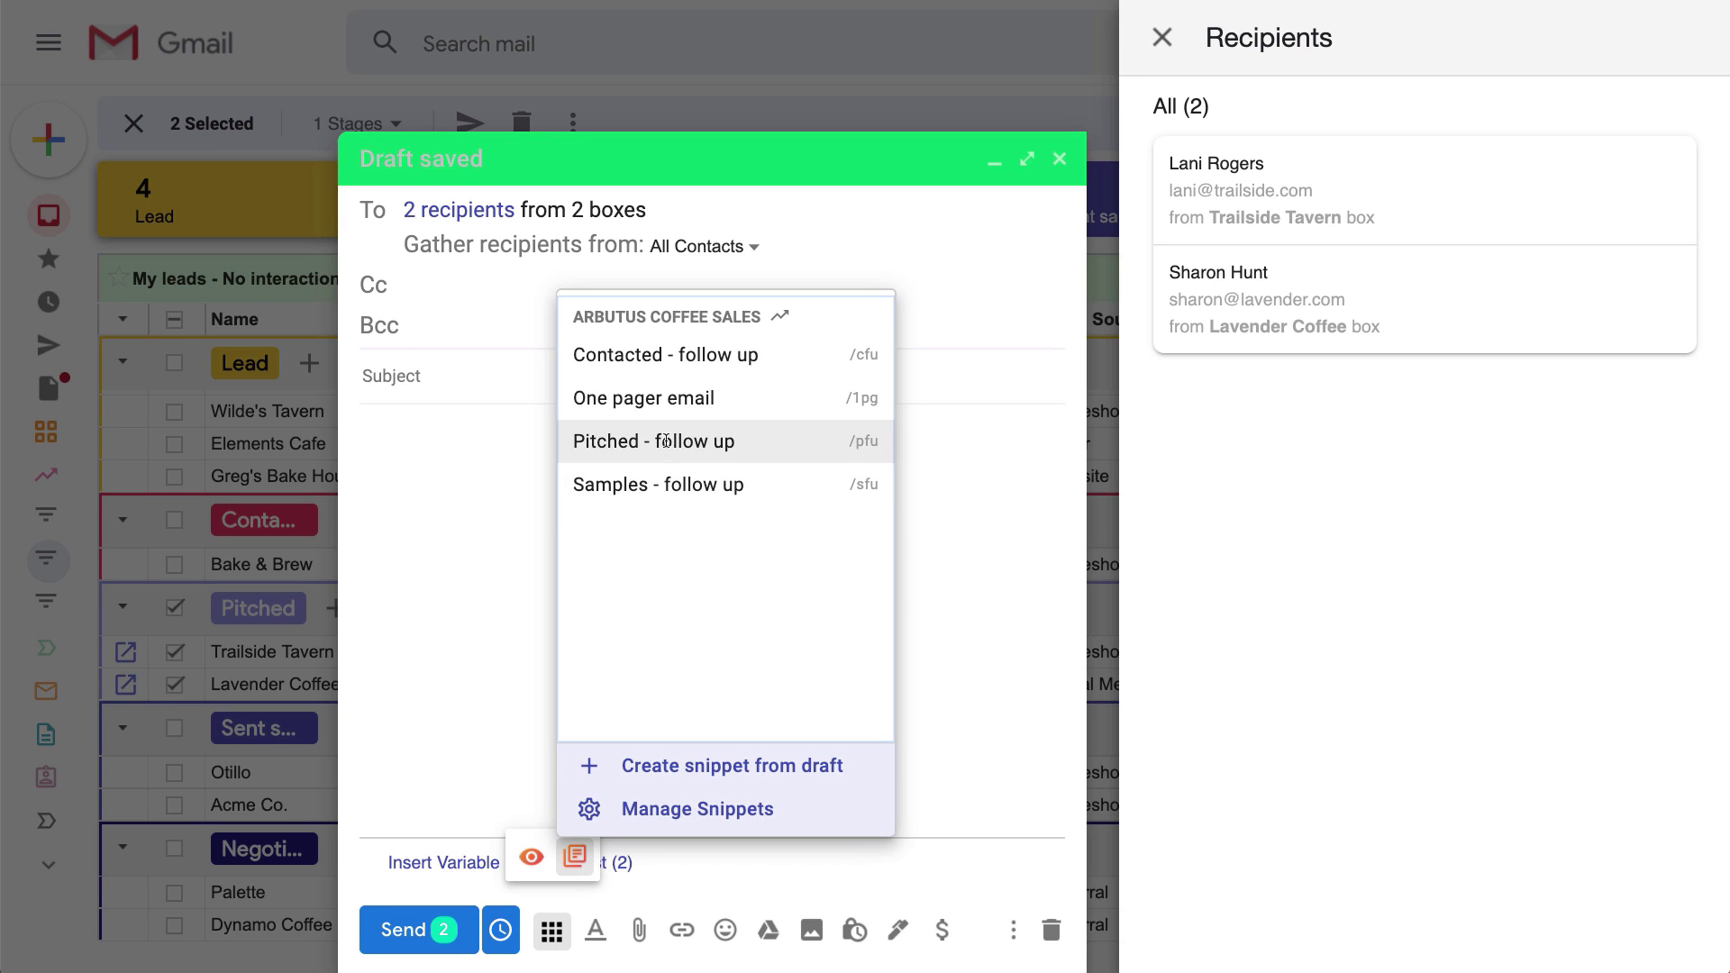
{"action": "left_click", "coordinate": [665, 442]}
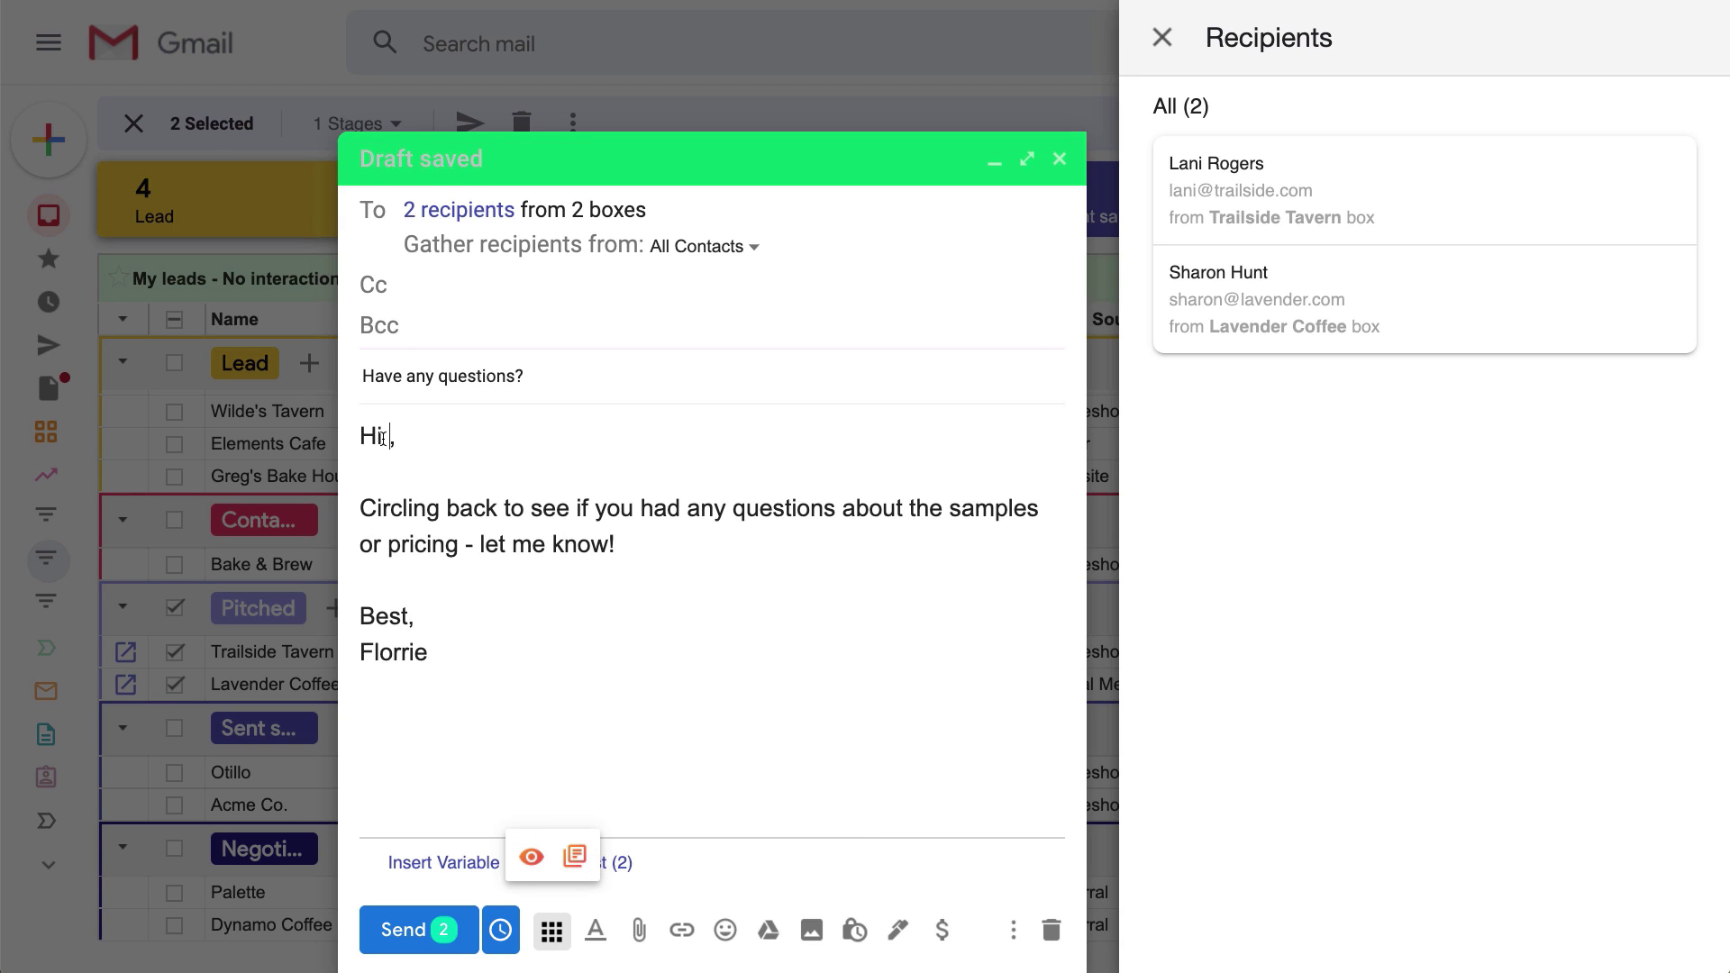
Greet each recipient by Given Name and preview the email for both recipients
{"action": "left_click", "coordinate": [444, 862]}
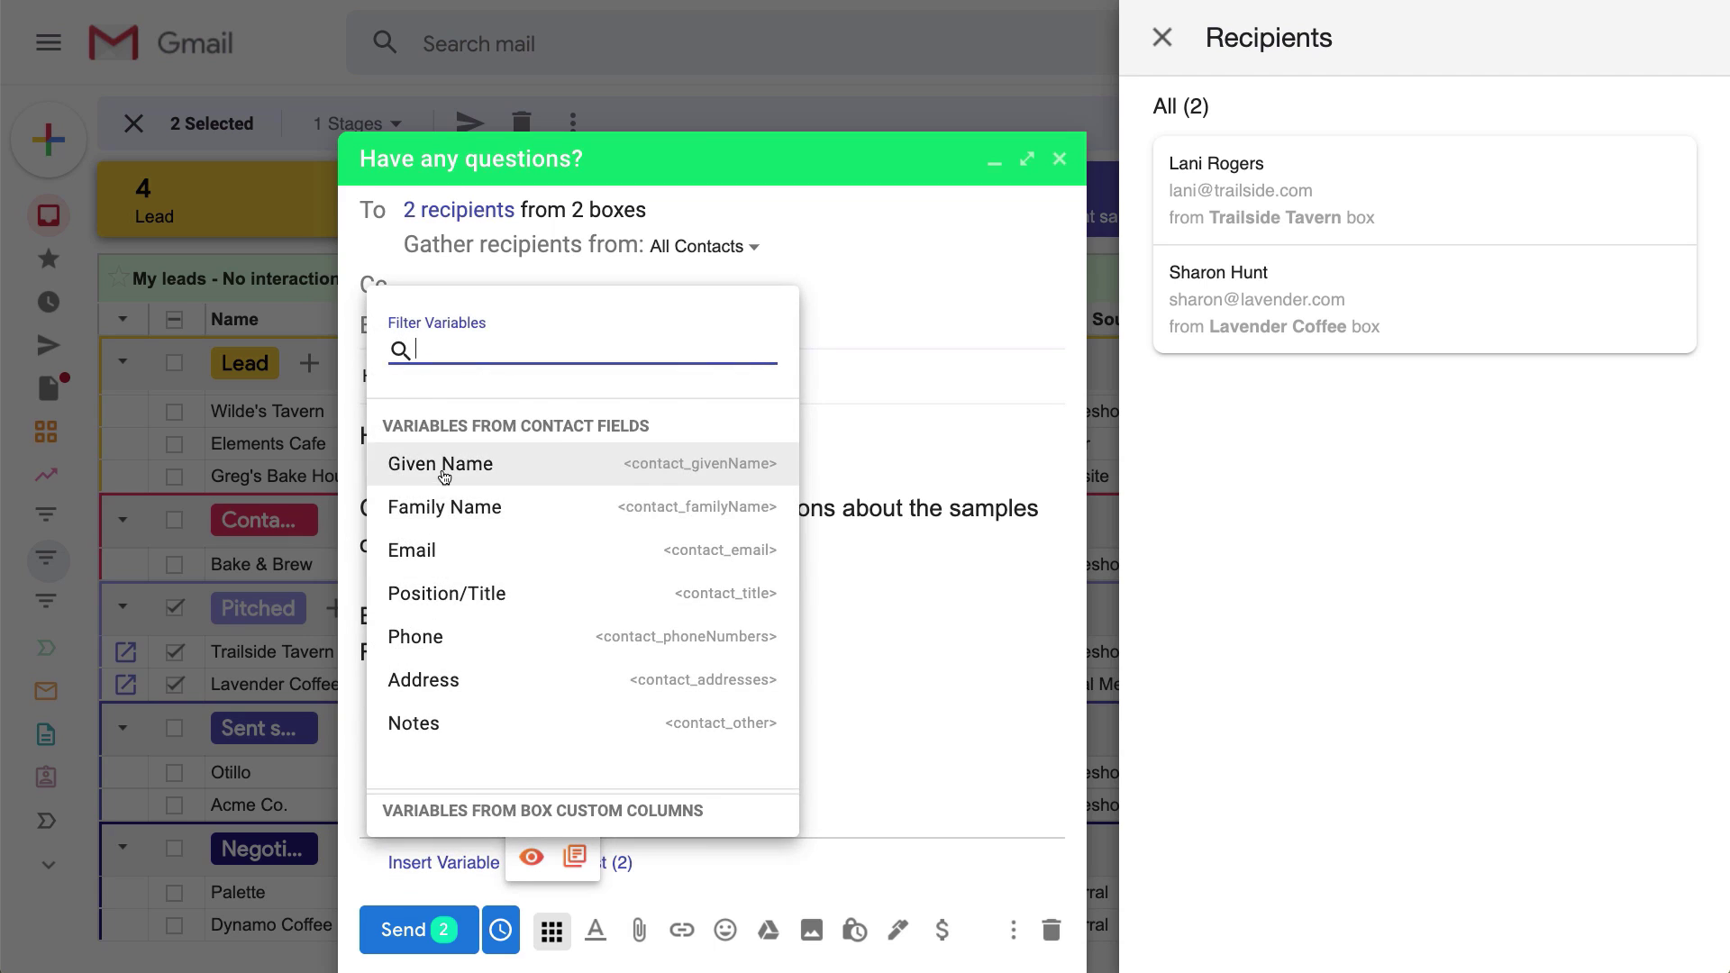
{"action": "left_click", "coordinate": [442, 465]}
{"action": "left_click", "coordinate": [1223, 186]}
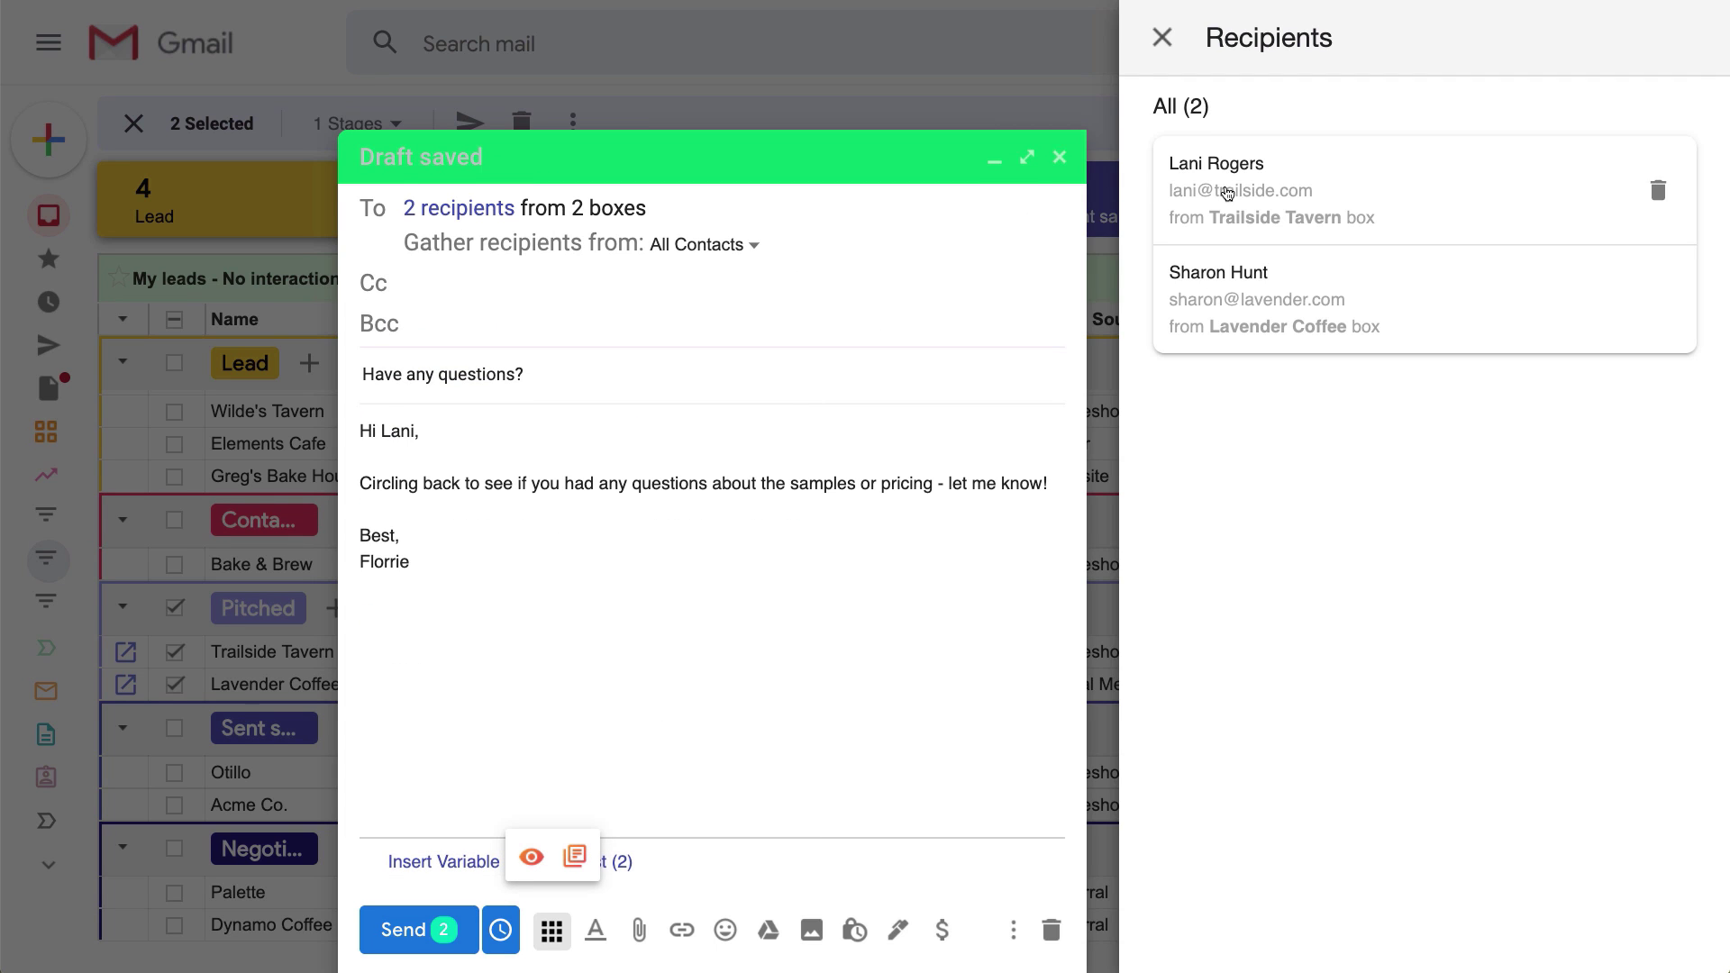
{"action": "left_click", "coordinate": [1239, 308]}
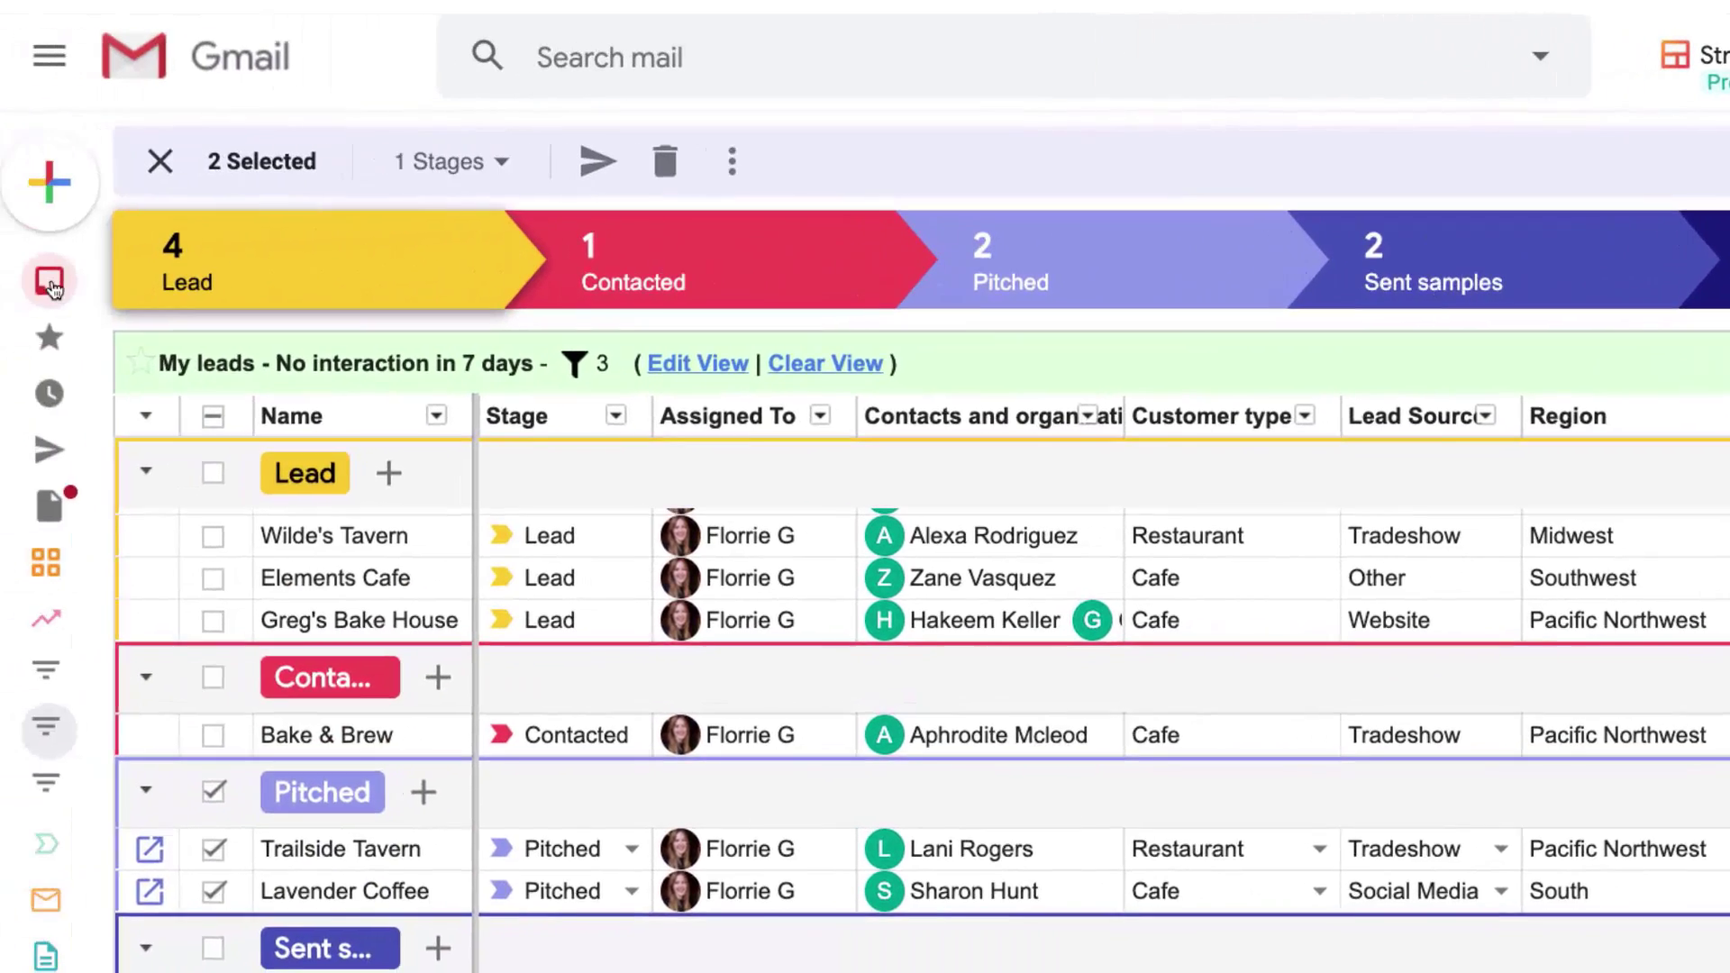
Return to the inbox and collapse, then re-expand, the 'My leads - No interaction in 7 days' section
{"action": "left_click", "coordinate": [50, 278]}
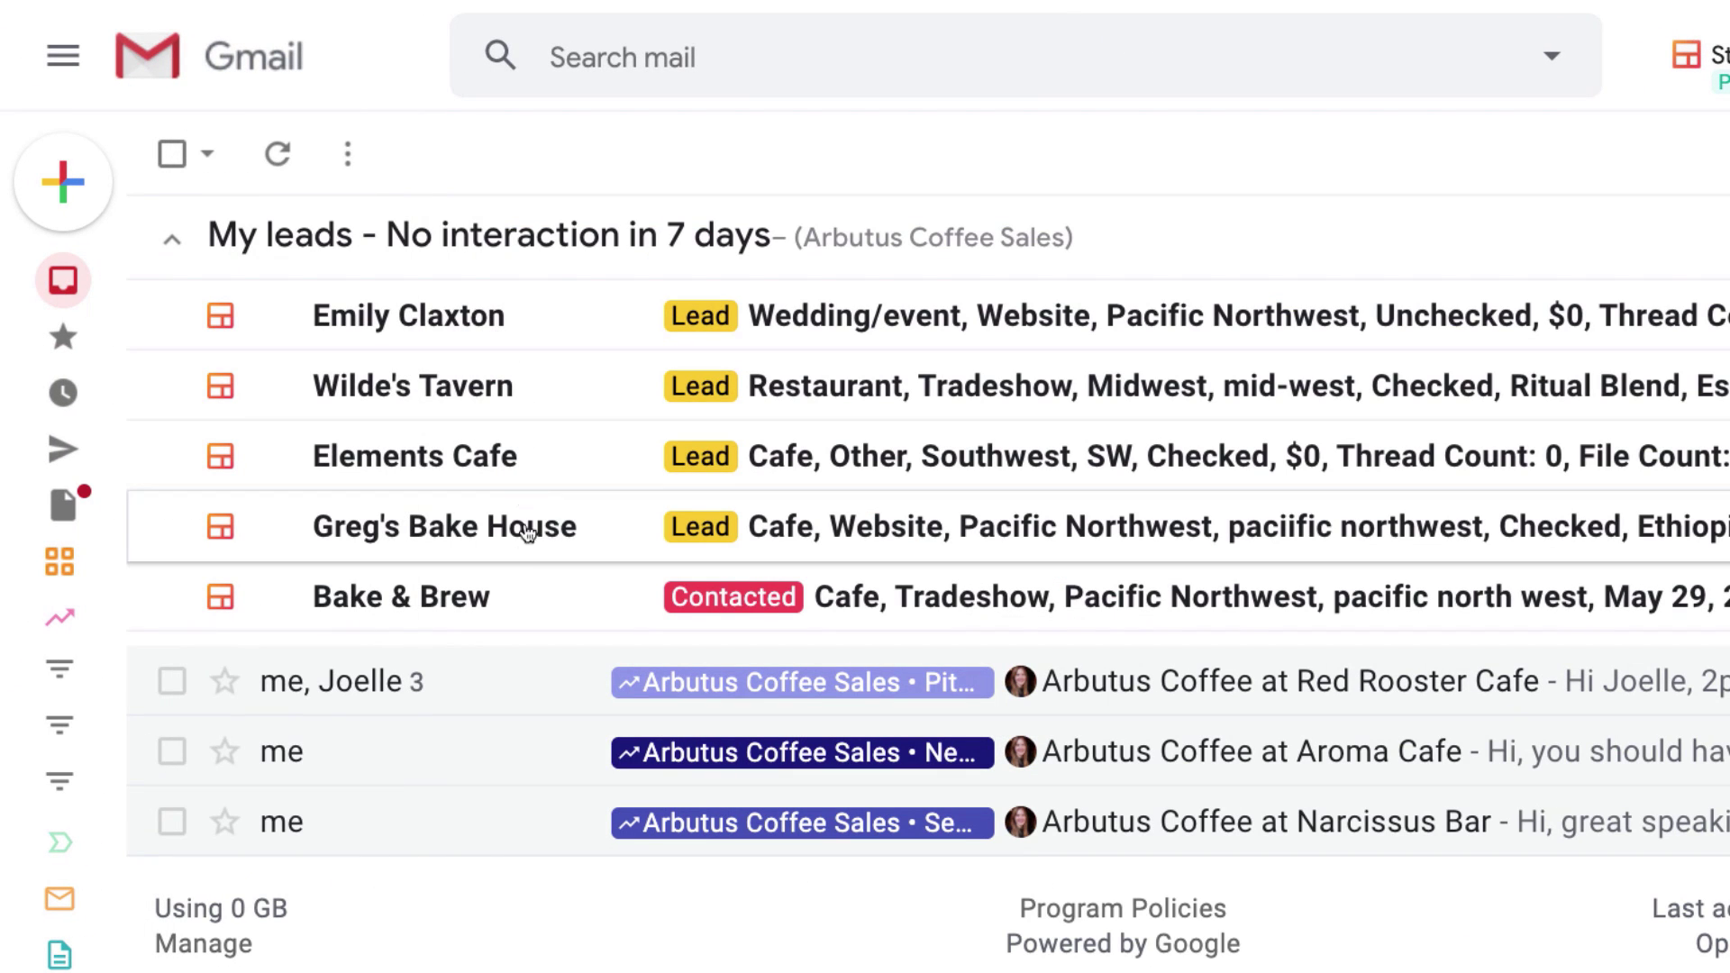
{"action": "left_click", "coordinate": [174, 242]}
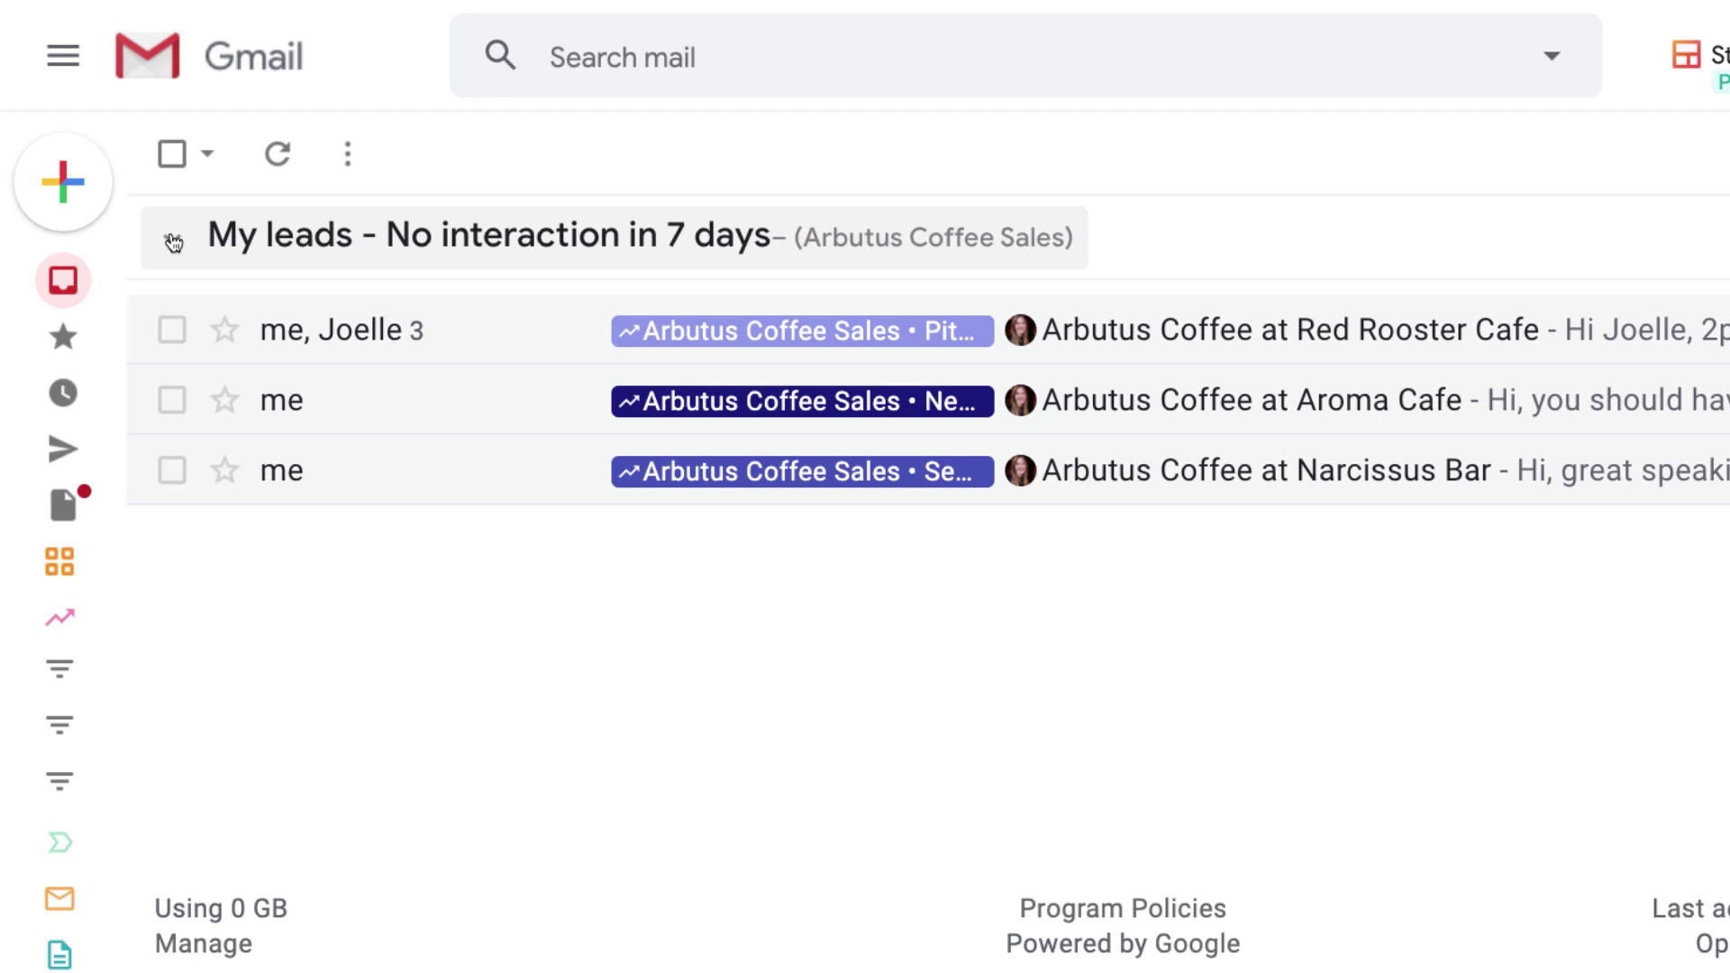
{"action": "left_click", "coordinate": [174, 241]}
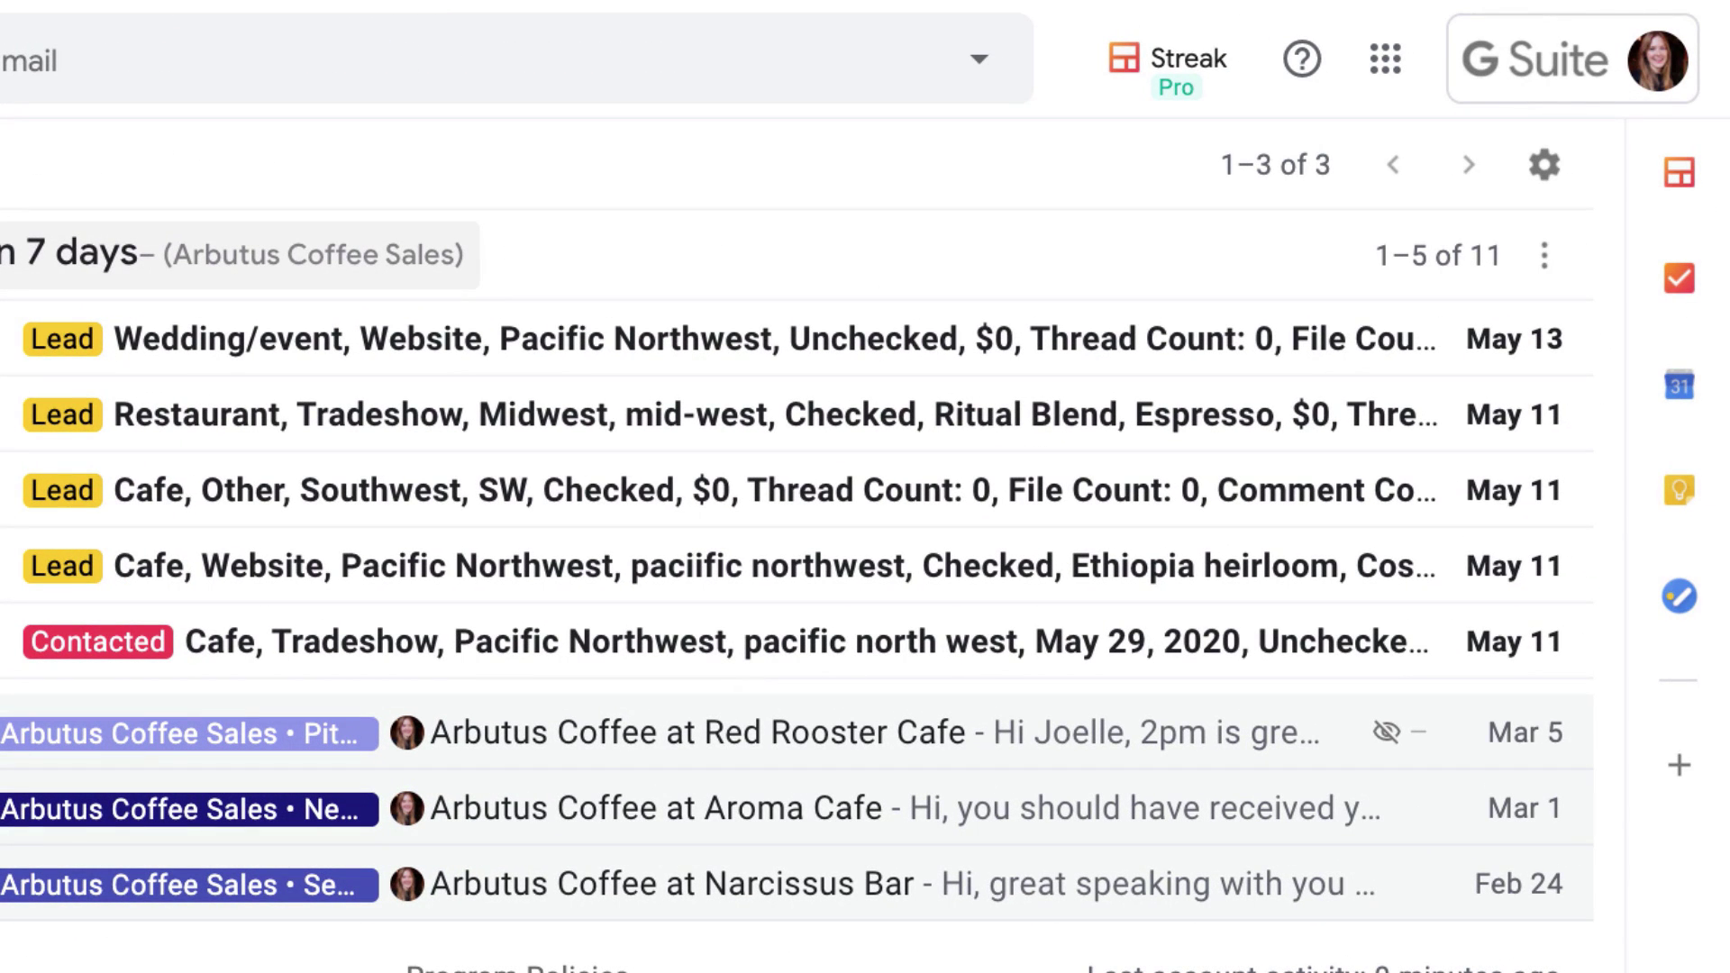
Draft the 'One pager email' snippet to today's task contact, add their first name, then discard it
{"action": "left_click", "coordinate": [1681, 173]}
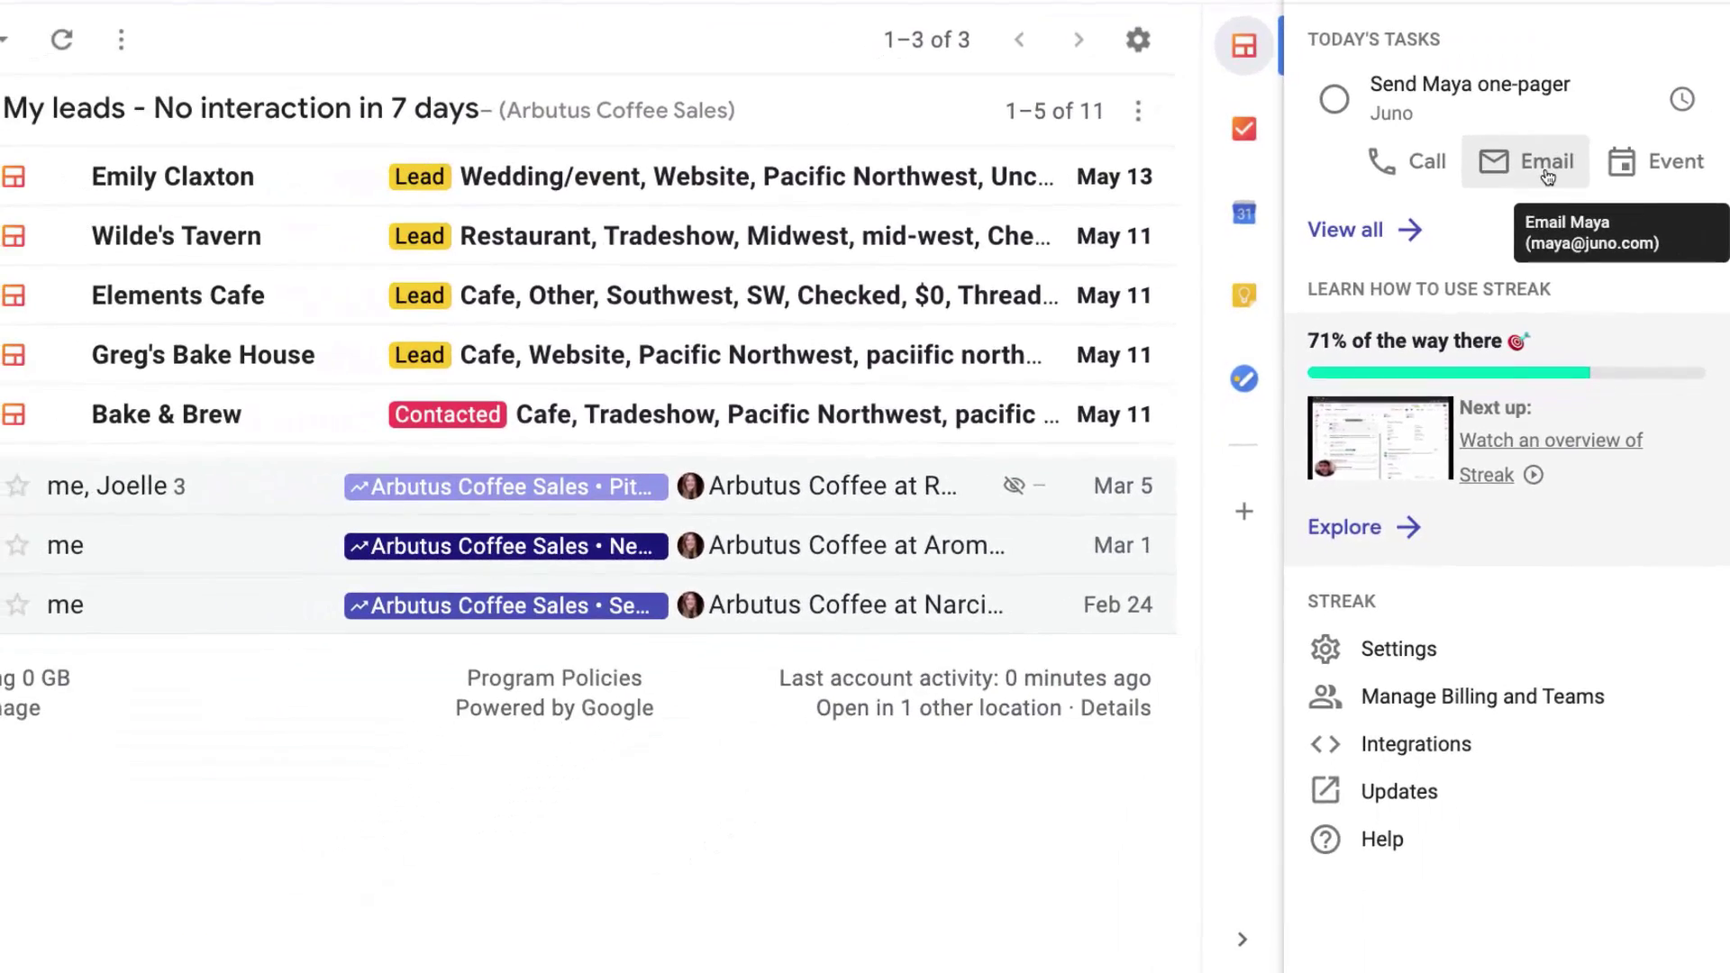
{"action": "left_click", "coordinate": [1547, 178]}
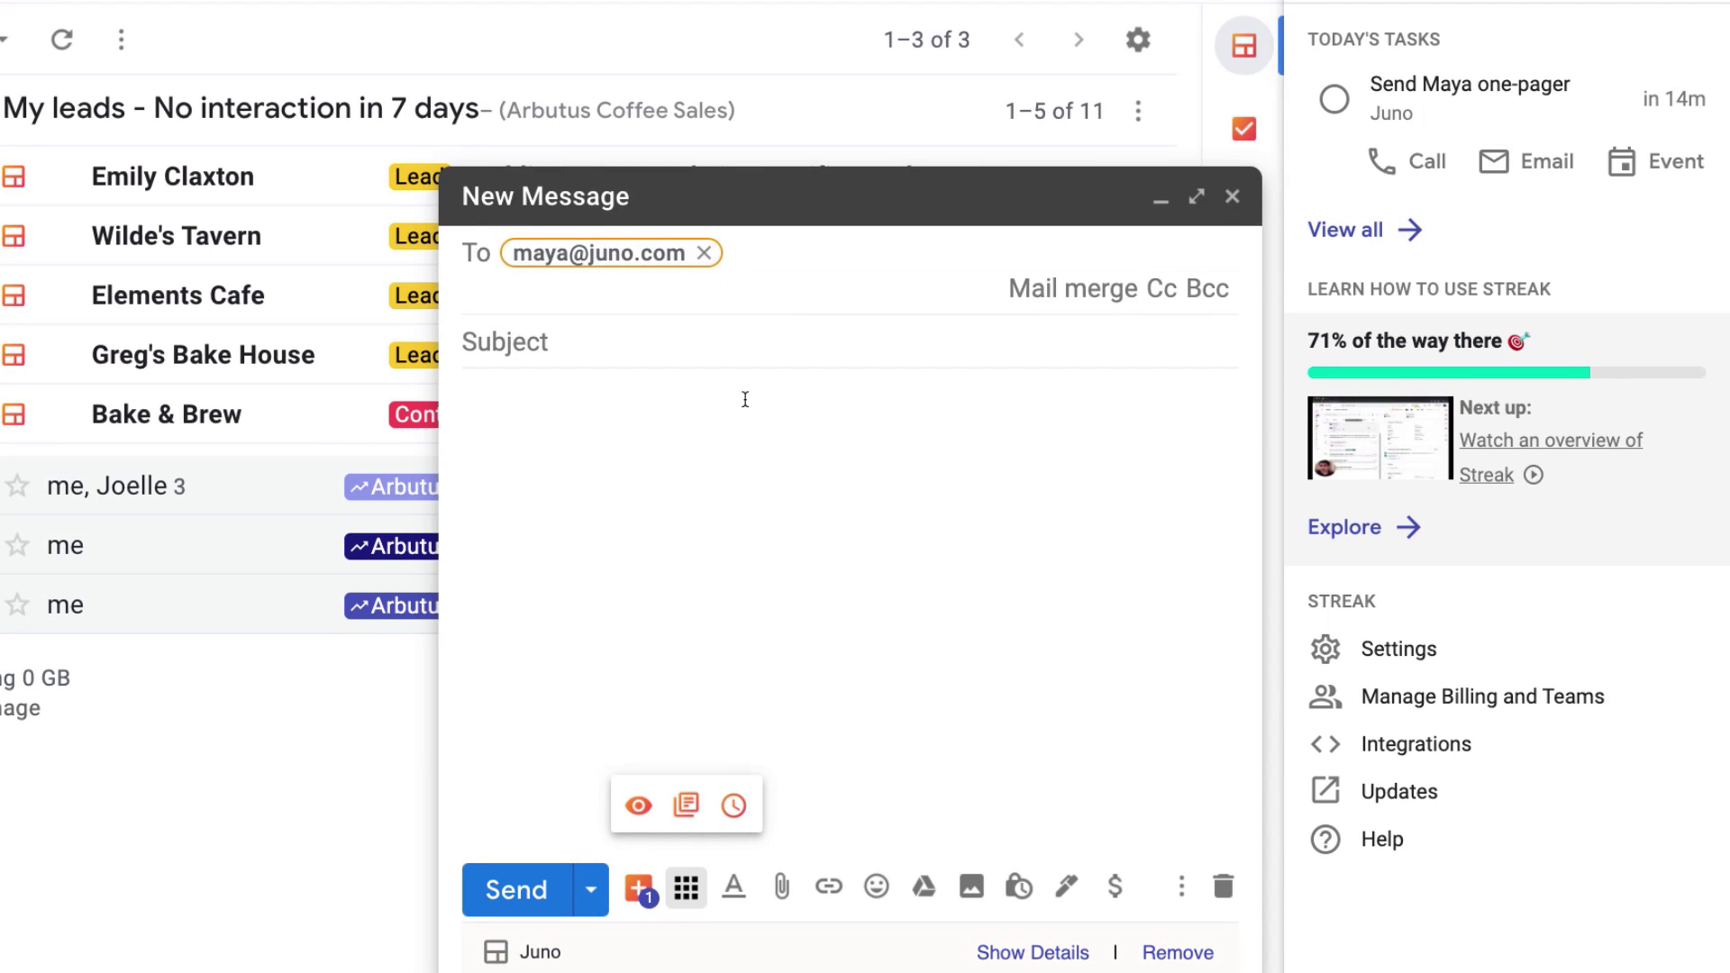
{"action": "left_click", "coordinate": [686, 798]}
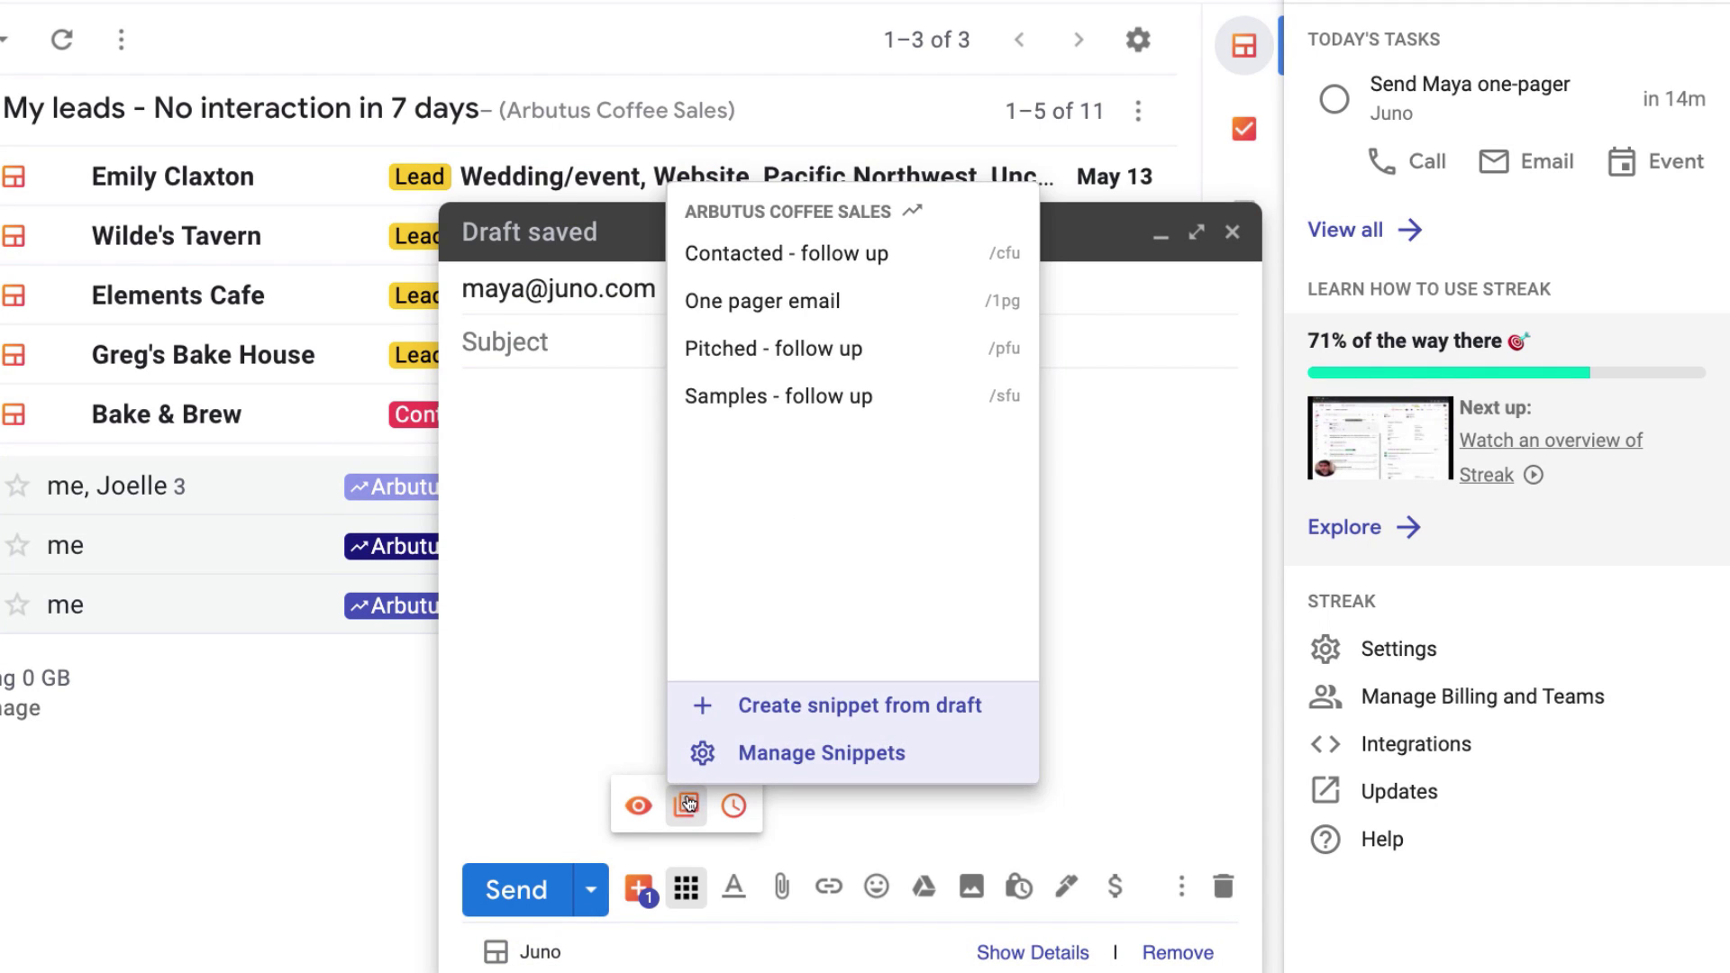
{"action": "left_click", "coordinate": [746, 302]}
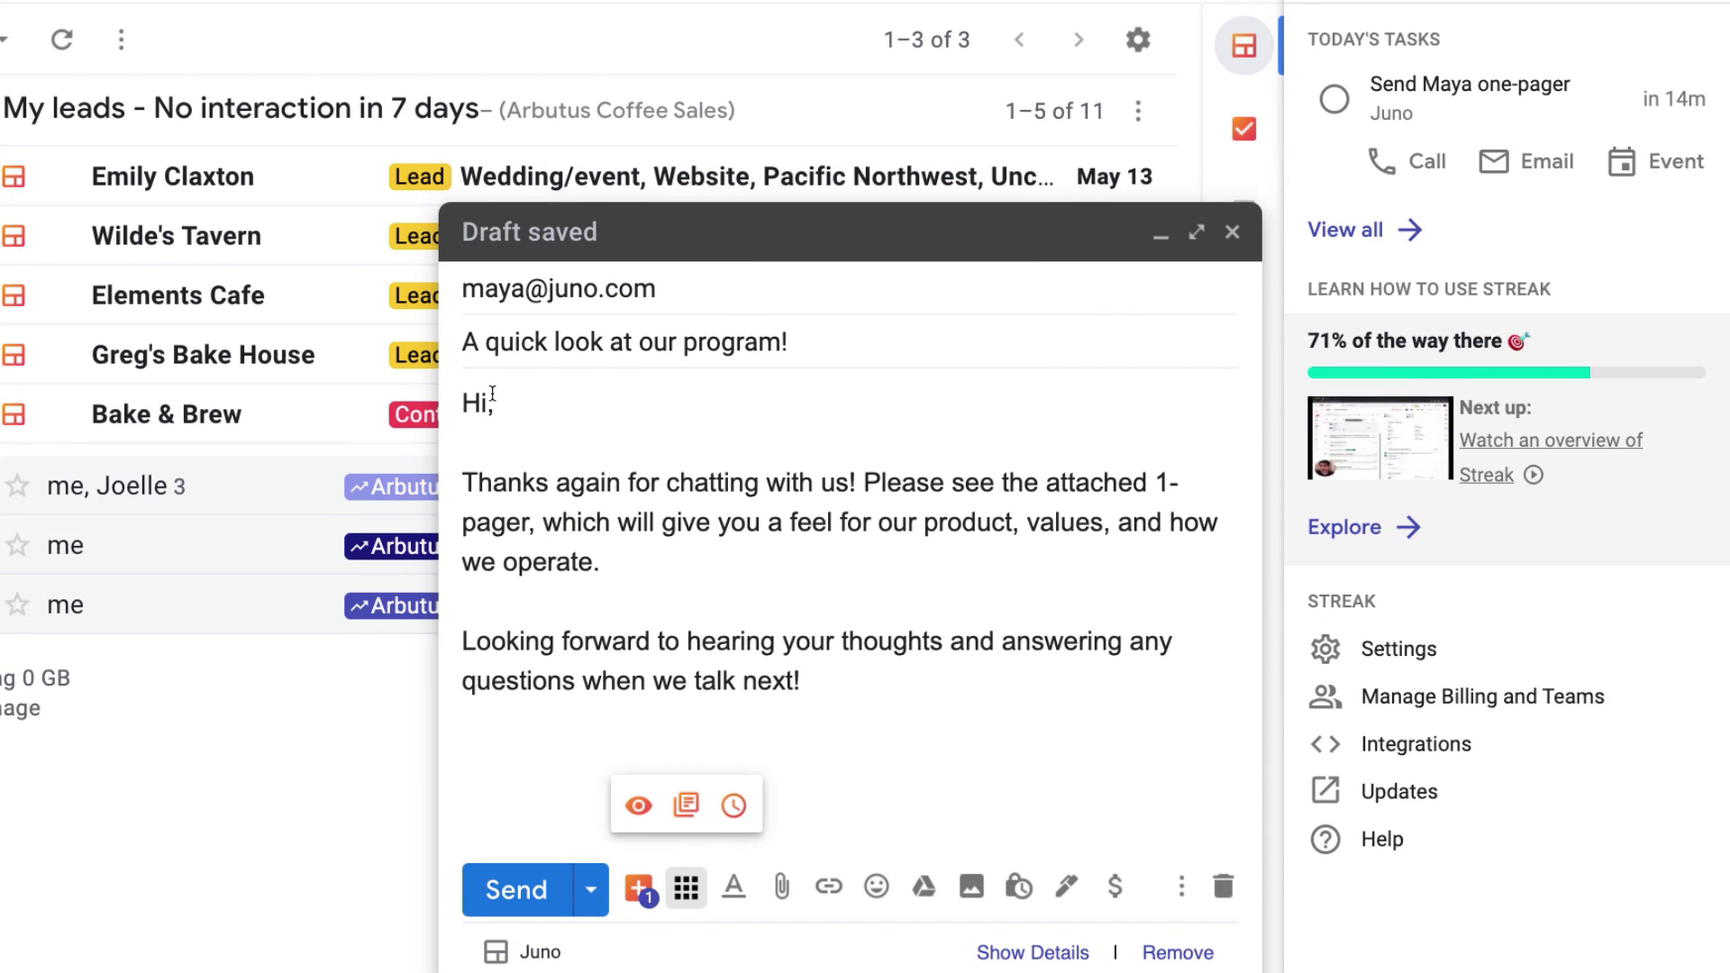
{"action": "type", "text": "Maya"}
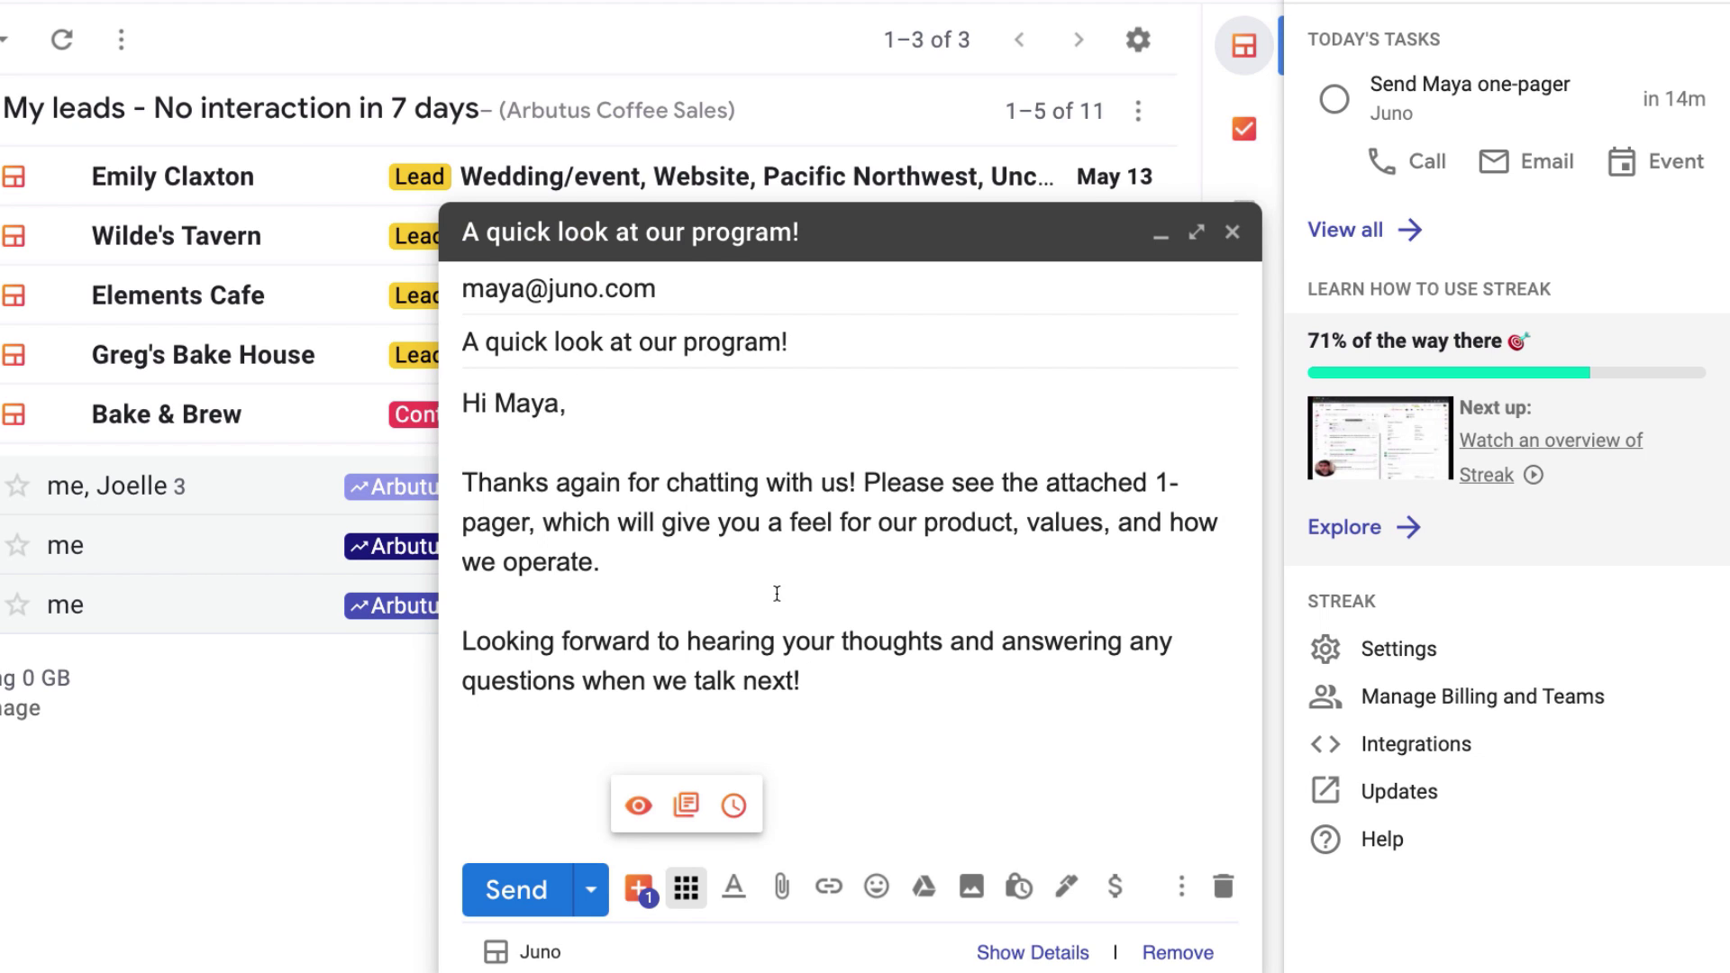
{"action": "left_click", "coordinate": [1223, 887]}
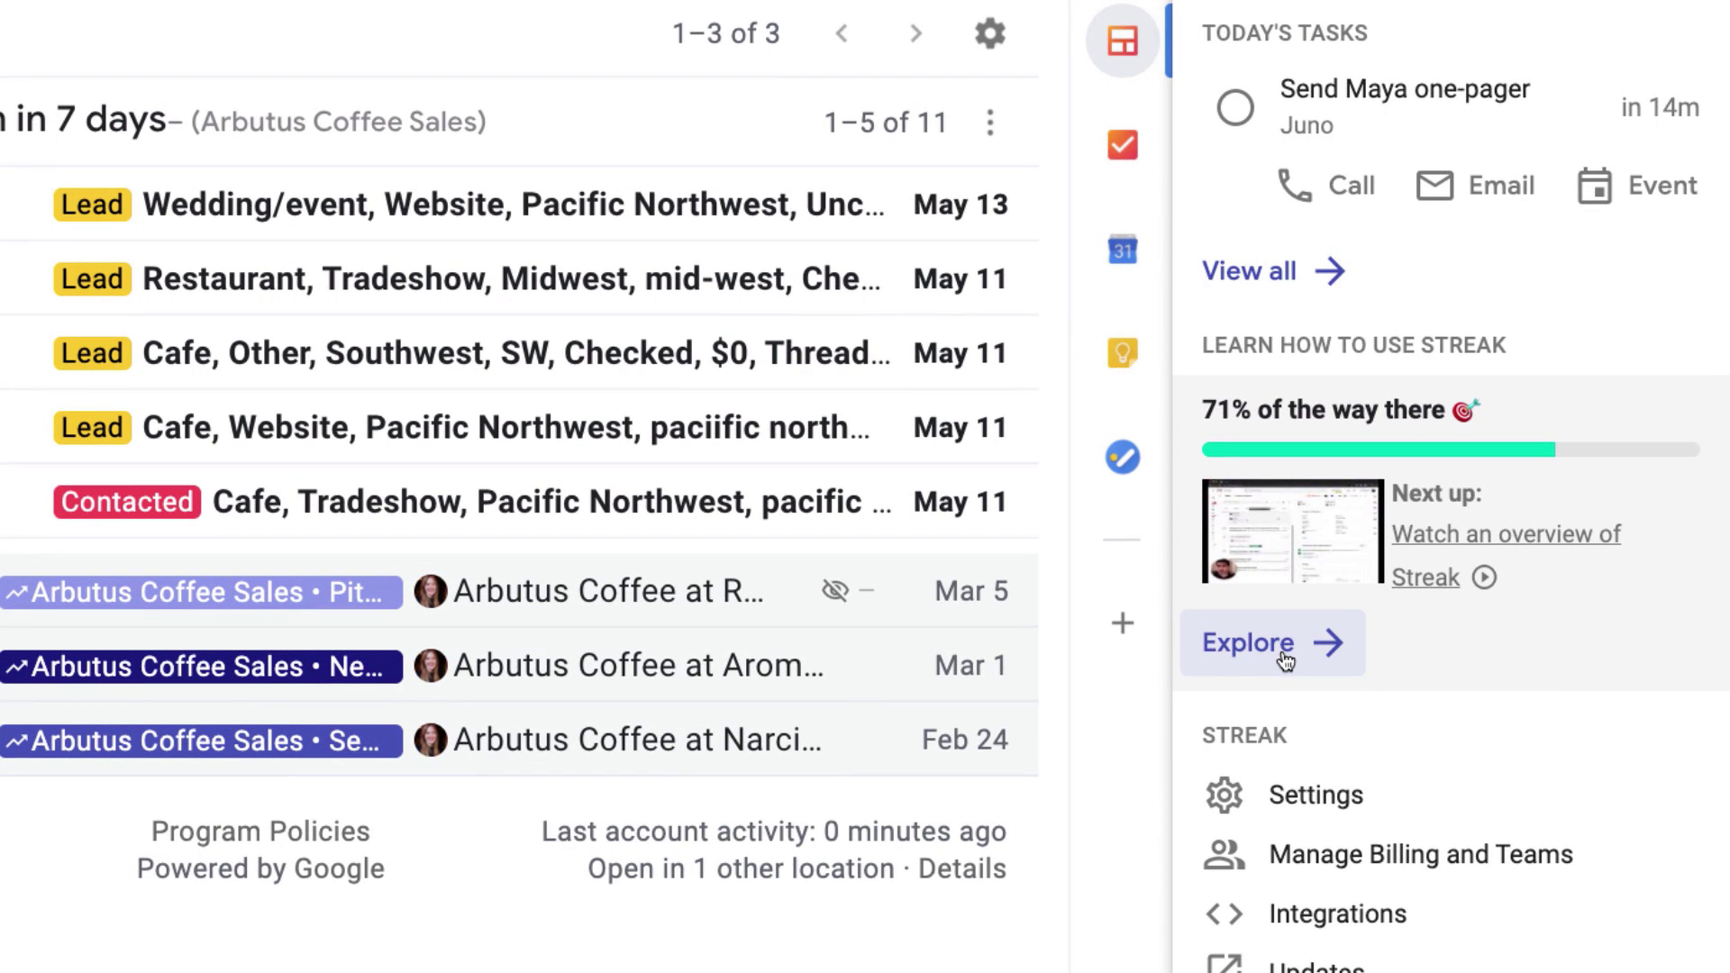
Open the 'Learn how to use Streak' checklist and scroll through its items
{"action": "left_click", "coordinate": [1284, 660]}
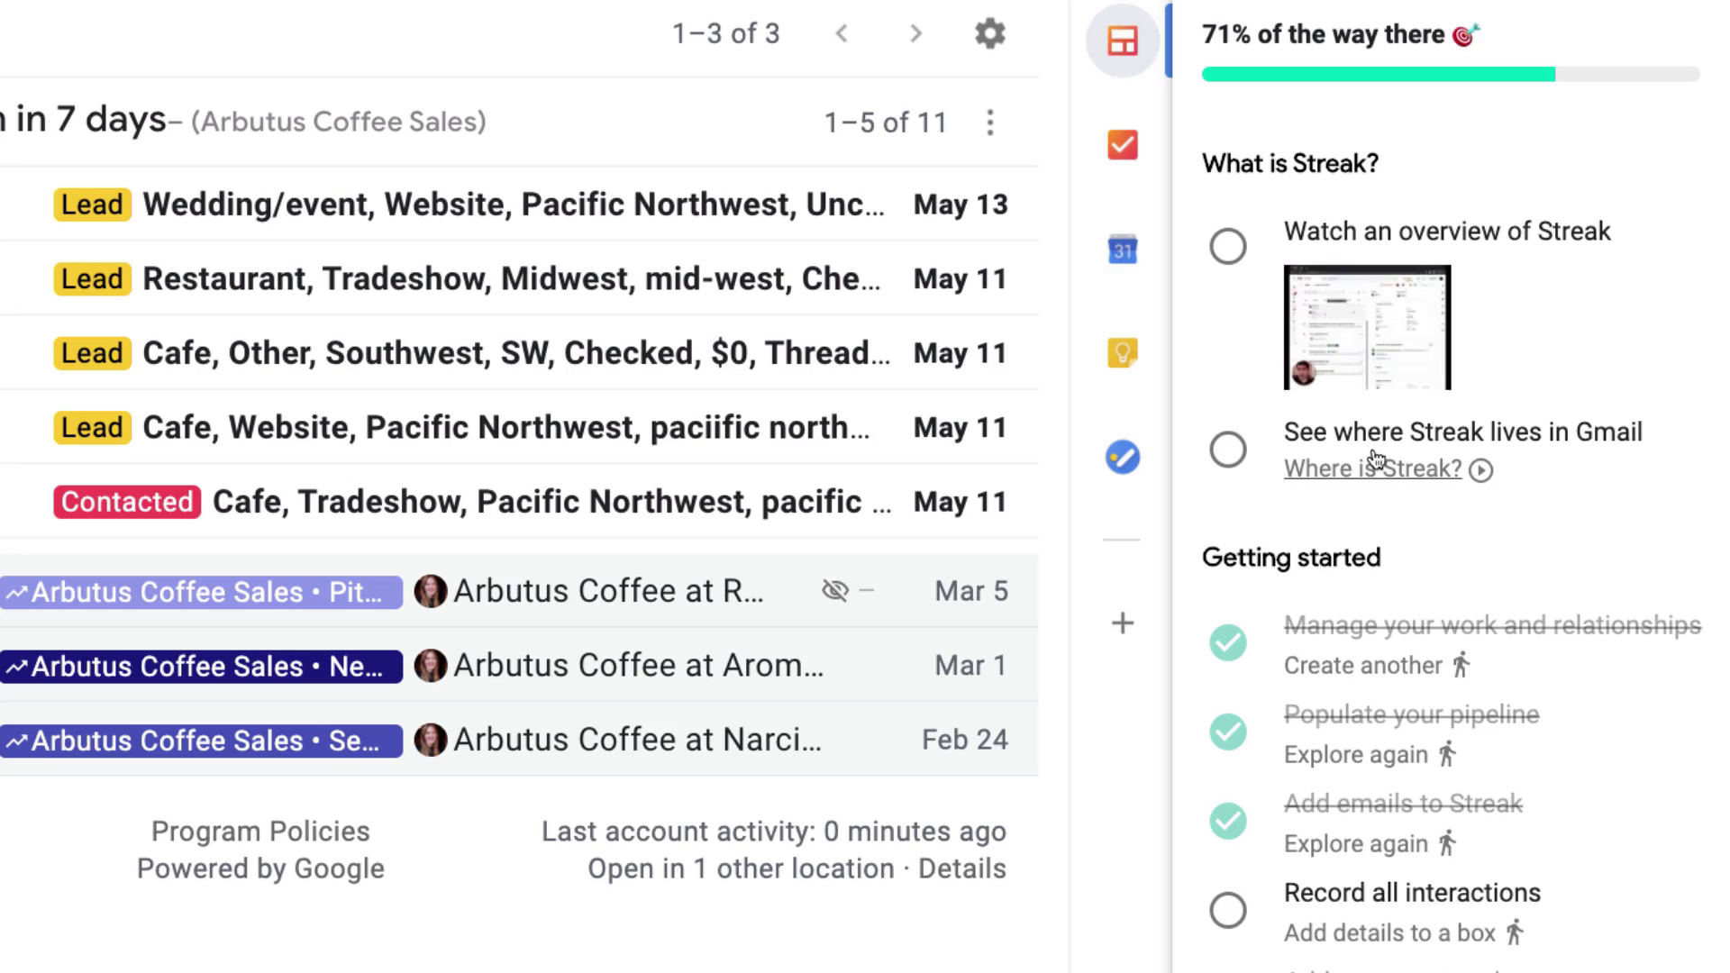
{"action": "scroll", "coordinate": [1374, 458], "scroll_direction": "down", "scroll_amount": 4}
{"action": "scroll", "coordinate": [1376, 459], "scroll_direction": "down", "scroll_amount": 10}
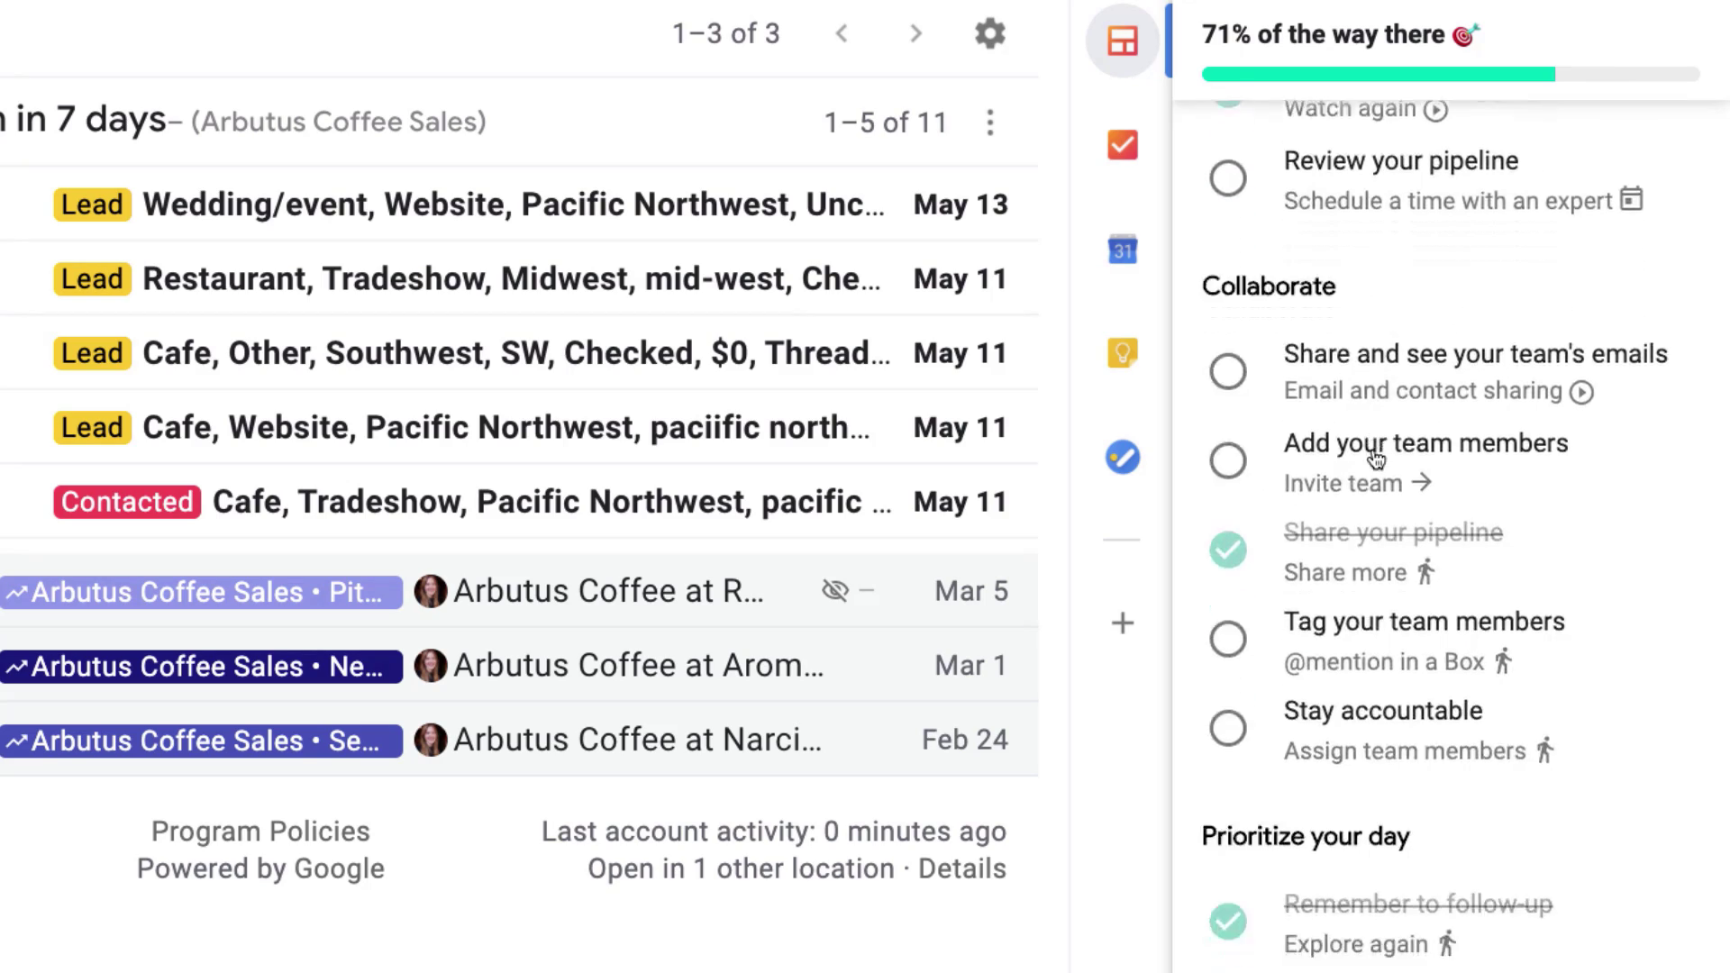